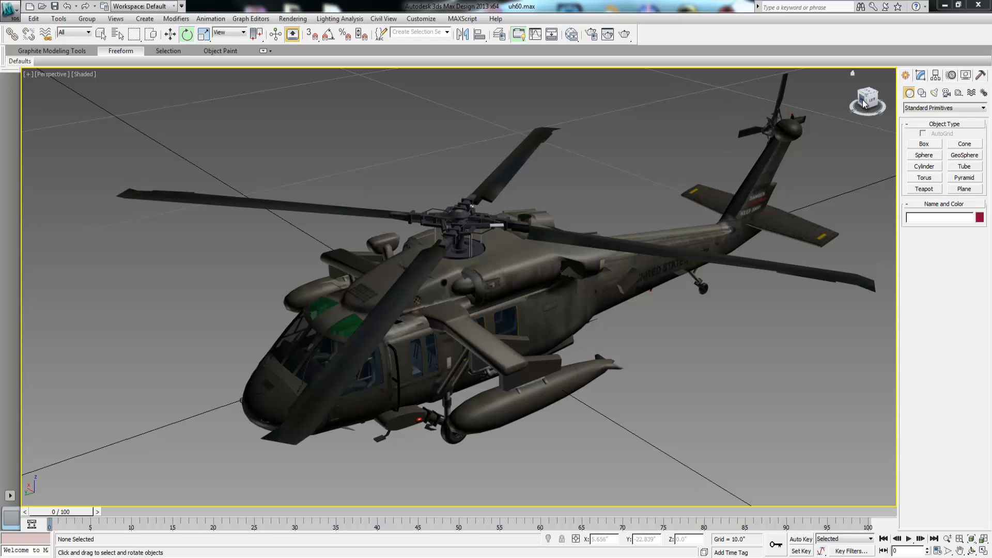
Step: Orbit around the helicopter and check its angle against the aircraft carrier photo in Windows Photo Viewer
drag(864, 104, 892, 98)
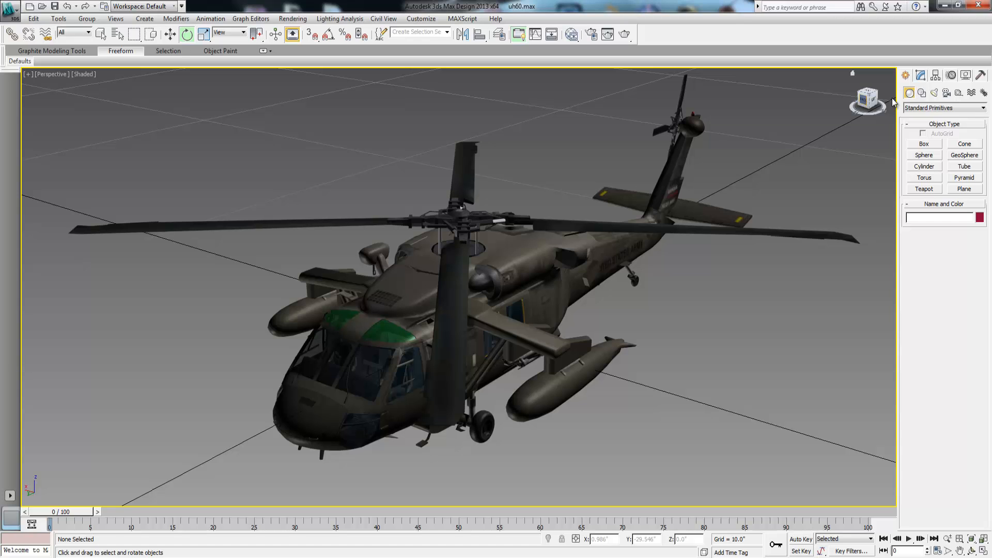
drag(892, 97, 860, 97)
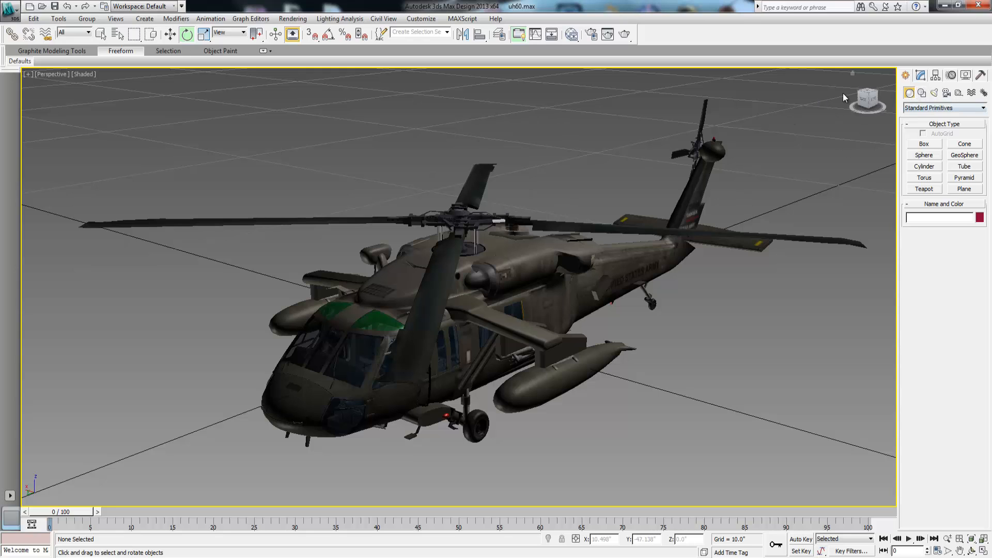
drag(866, 104, 866, 101)
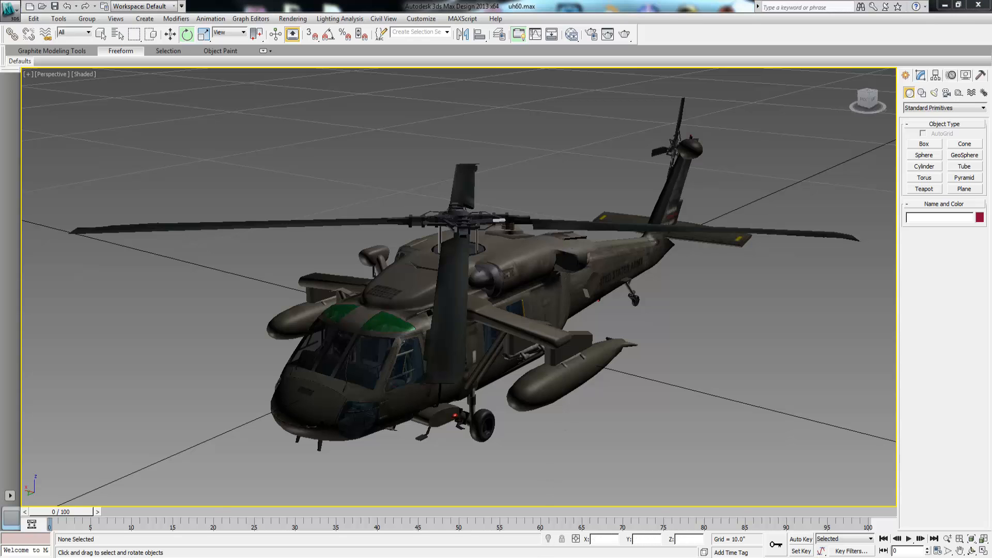
key(alt+Tab)
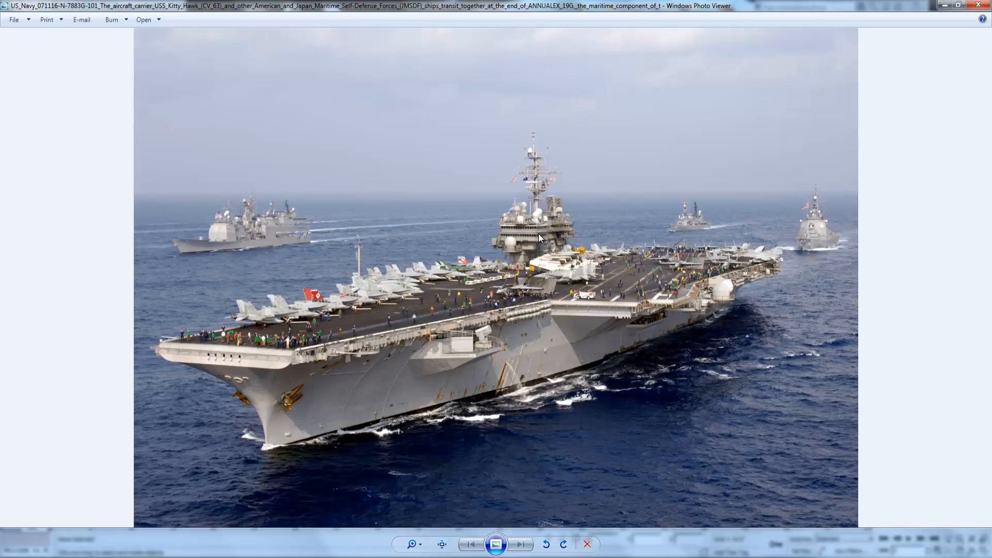
click(944, 5)
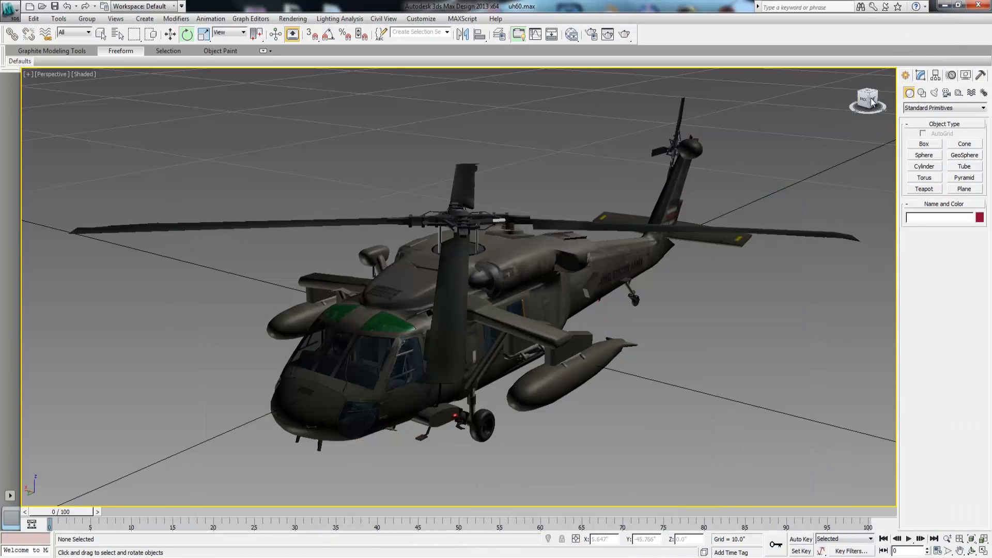
Step: Orient the perspective view to a low front three-quarter angle that matches the camera angle of the carrier photo
mouse_move(863, 101)
mouse_down()
mouse_move(881, 95)
mouse_move(875, 101)
mouse_up()
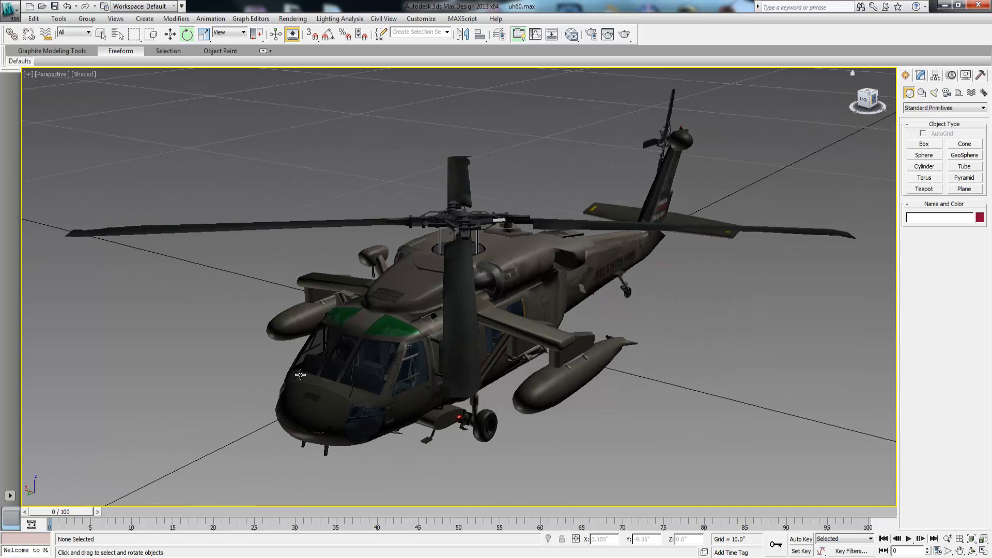
click(863, 102)
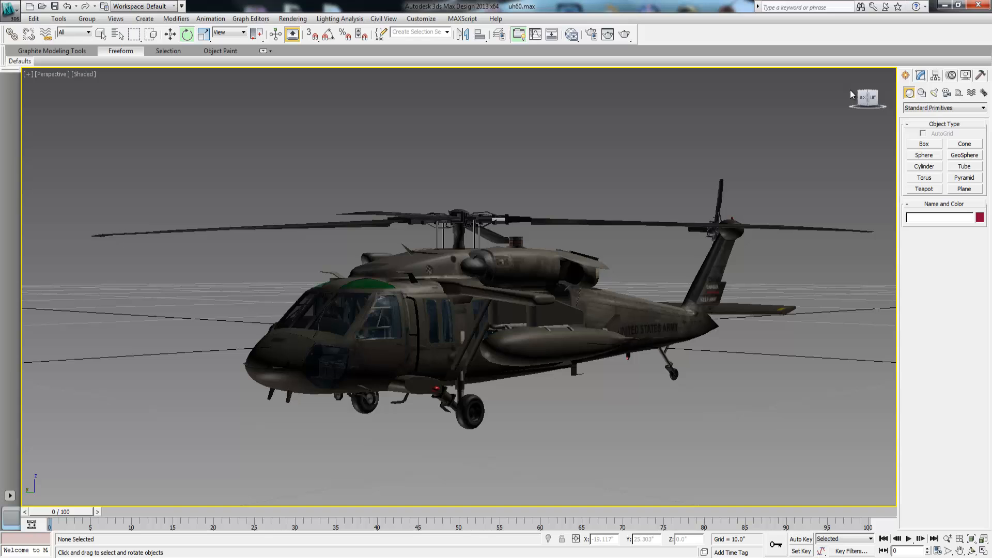
click(860, 102)
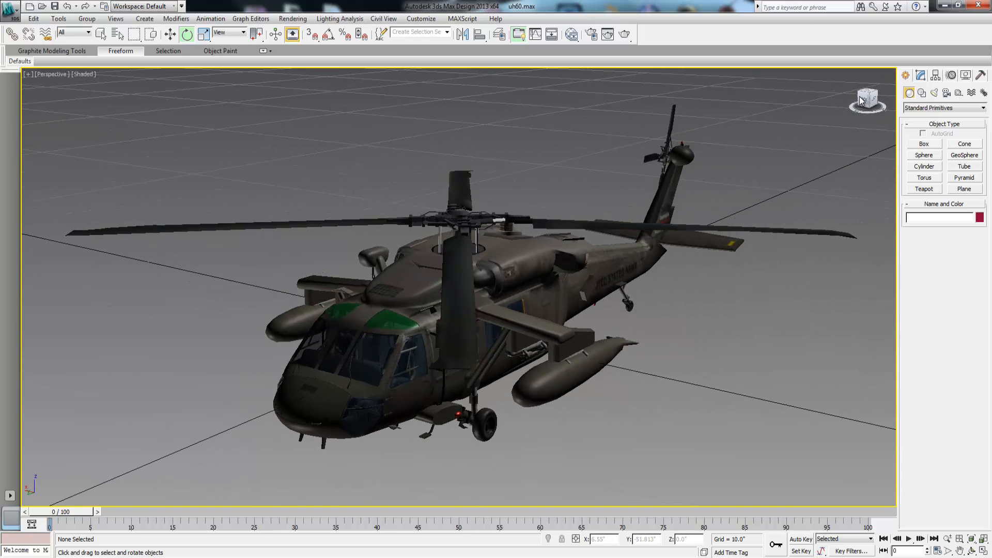
mouse_move(860, 97)
mouse_down()
mouse_move(833, 76)
mouse_move(860, 98)
mouse_up()
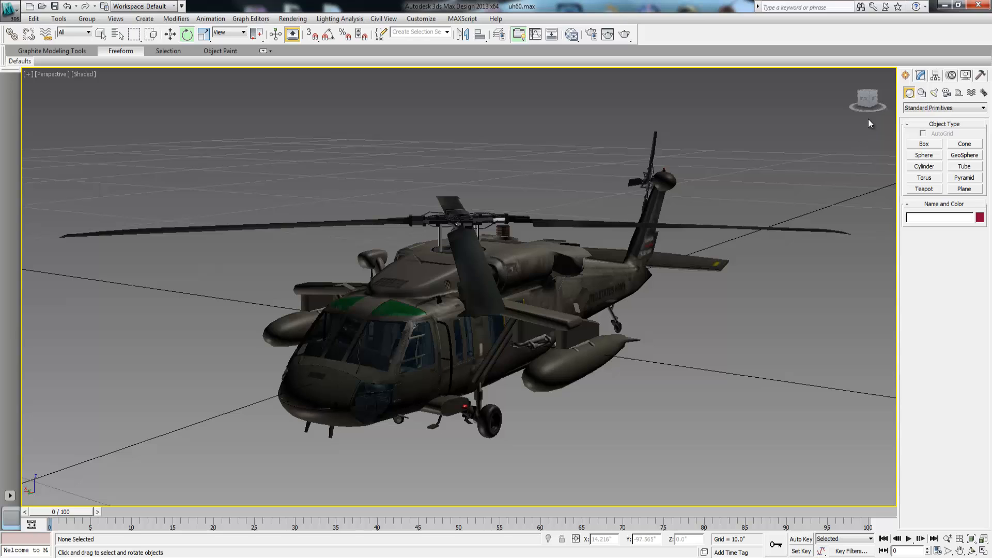
drag(864, 98, 869, 101)
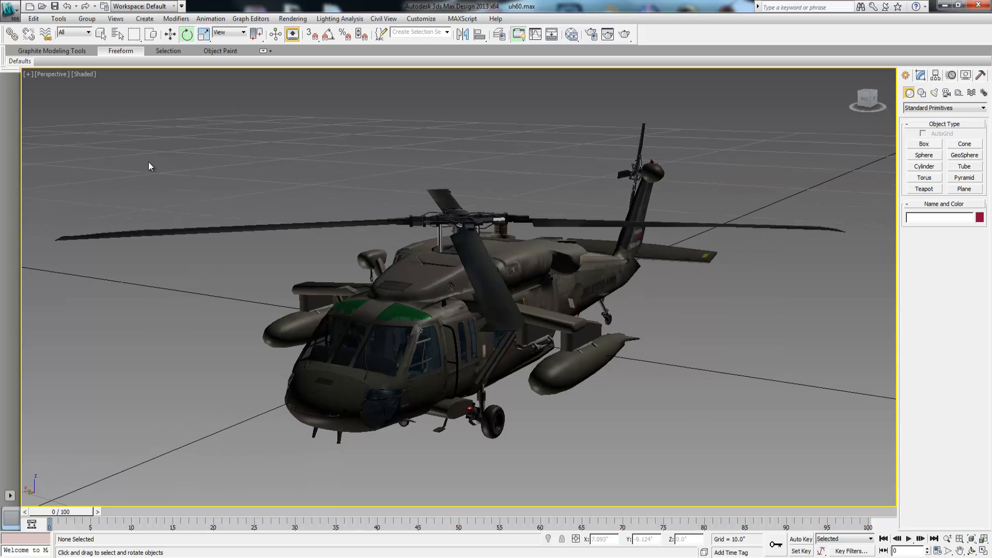
Step: Move the whole helicopter about 10 inches back along the Y axis and about 1.3 inches along the X axis
drag(59, 135, 856, 461)
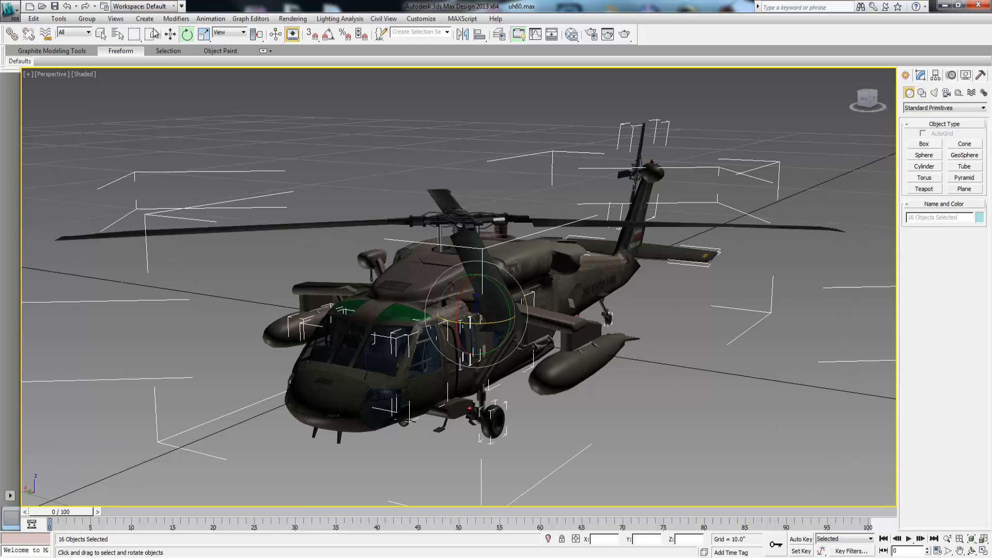
click(170, 34)
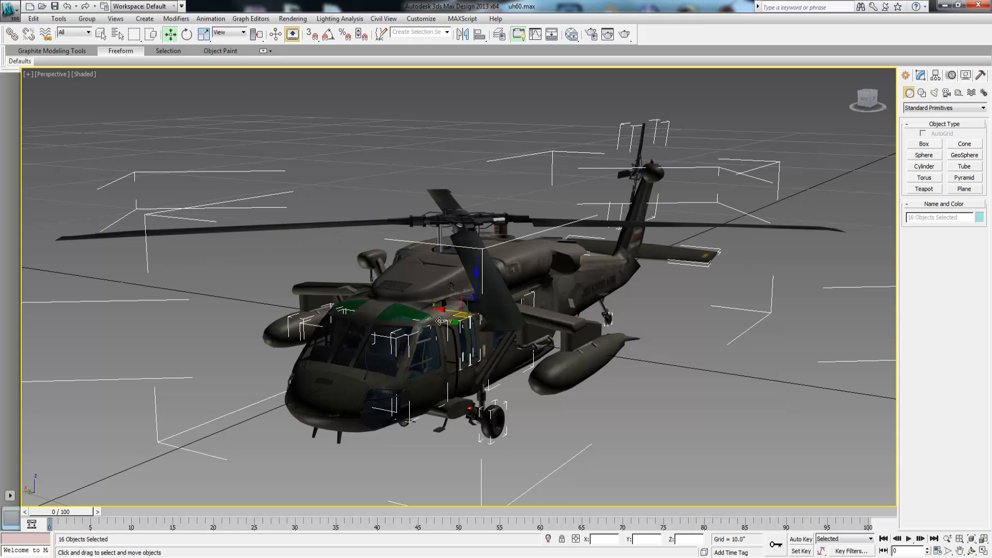
drag(457, 318, 626, 276)
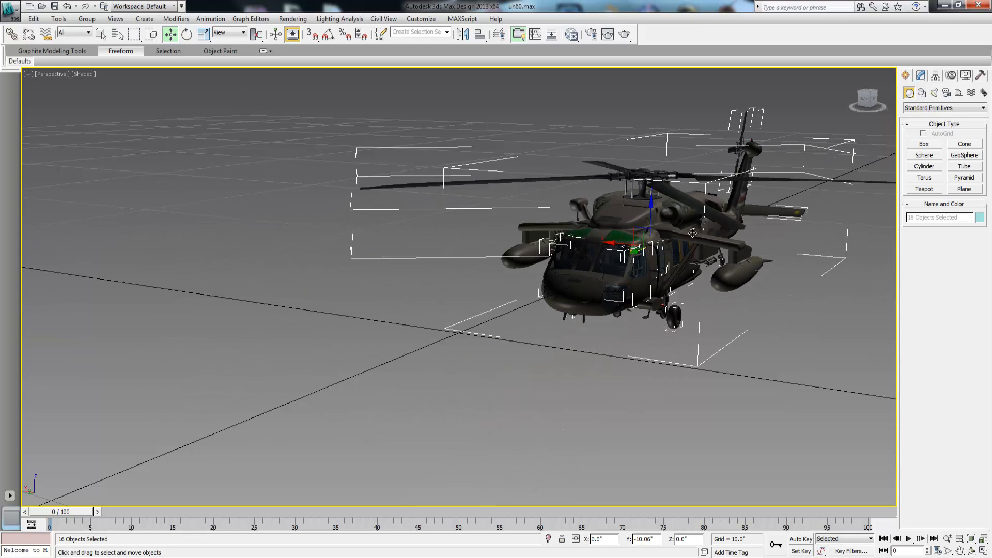
drag(613, 242, 559, 238)
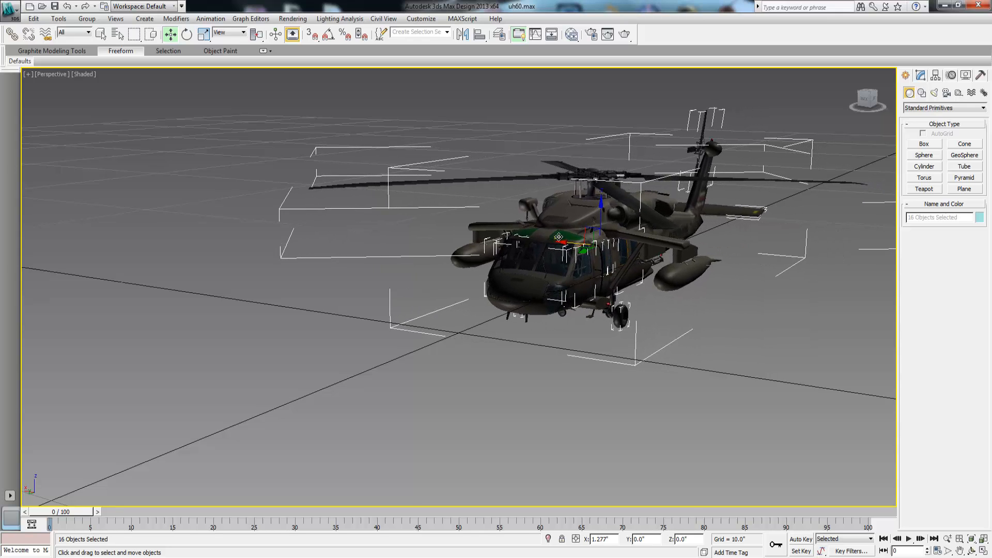
click(682, 372)
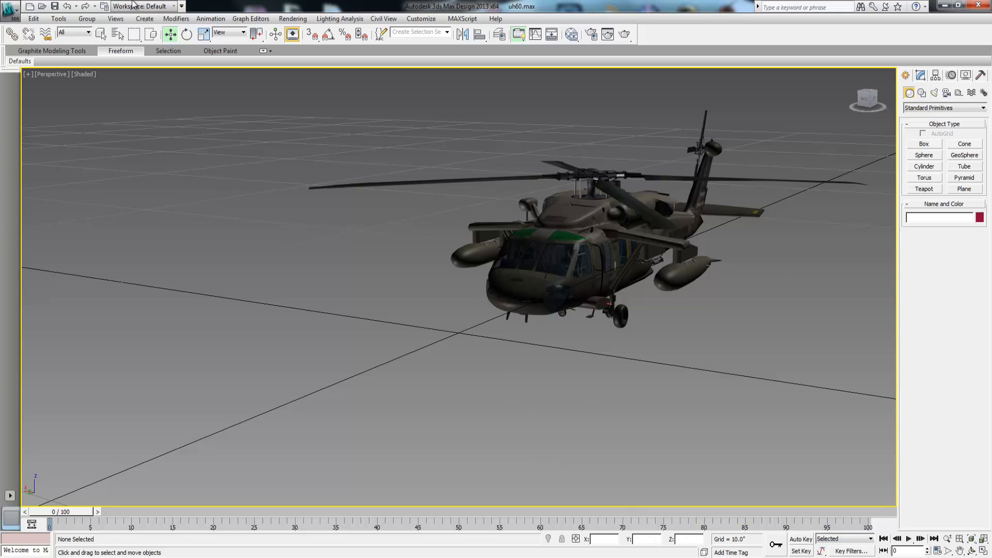
Step: Bring the whole helicopter closer along the Y axis and rotate it into a banked flying attitude
click(174, 37)
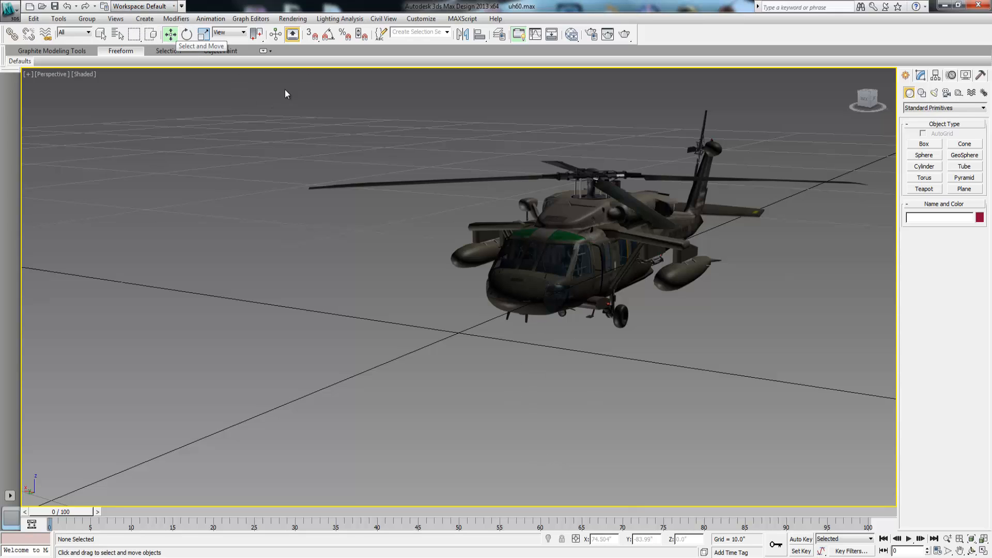
drag(345, 112, 916, 391)
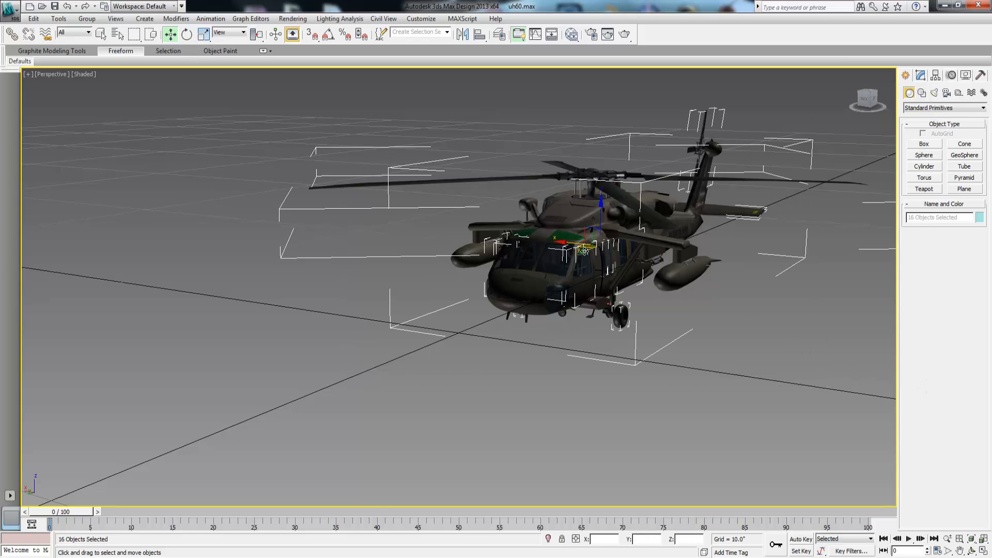
drag(585, 252, 542, 346)
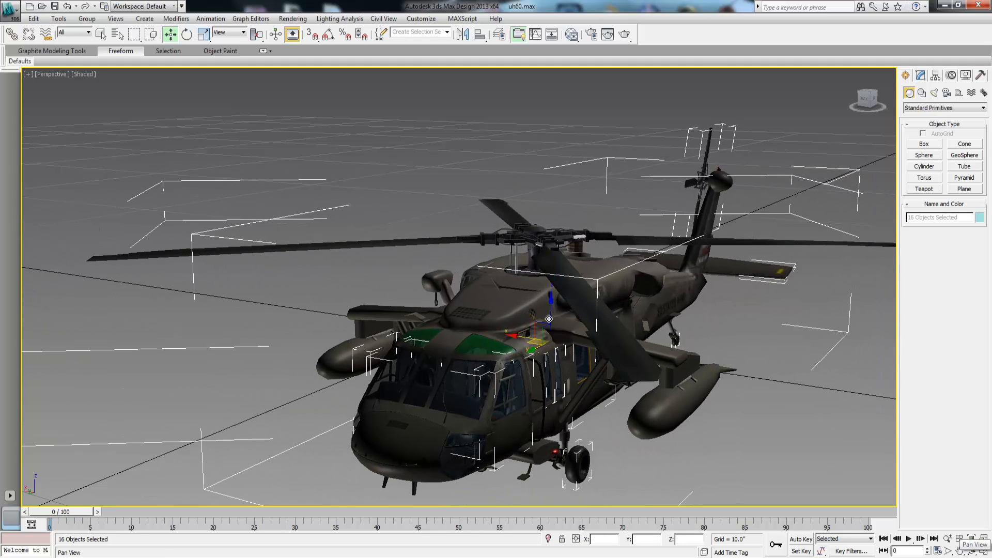
key(e)
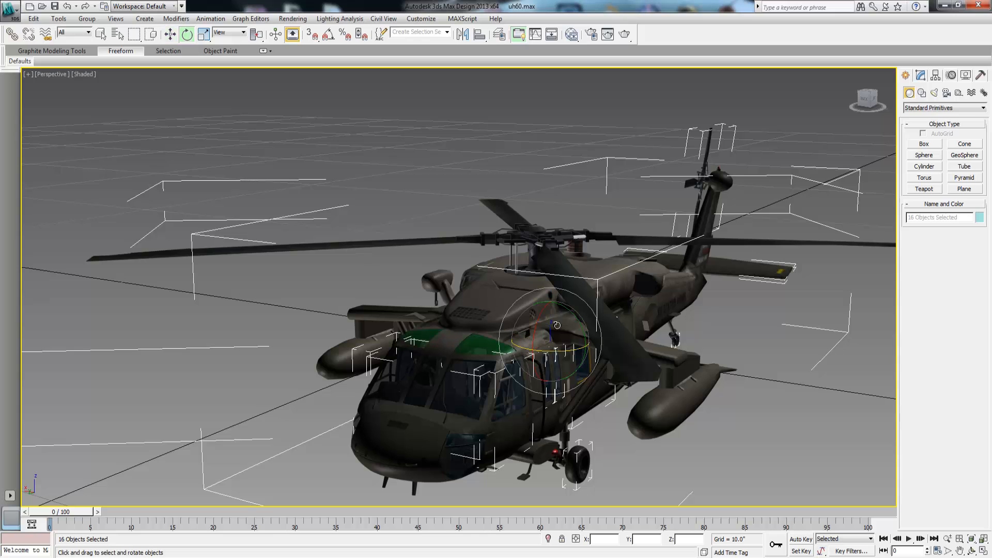
drag(561, 307, 681, 209)
Step: Move the banked helicopter about 4 inches farther back along the Y axis and deselect it
click(170, 34)
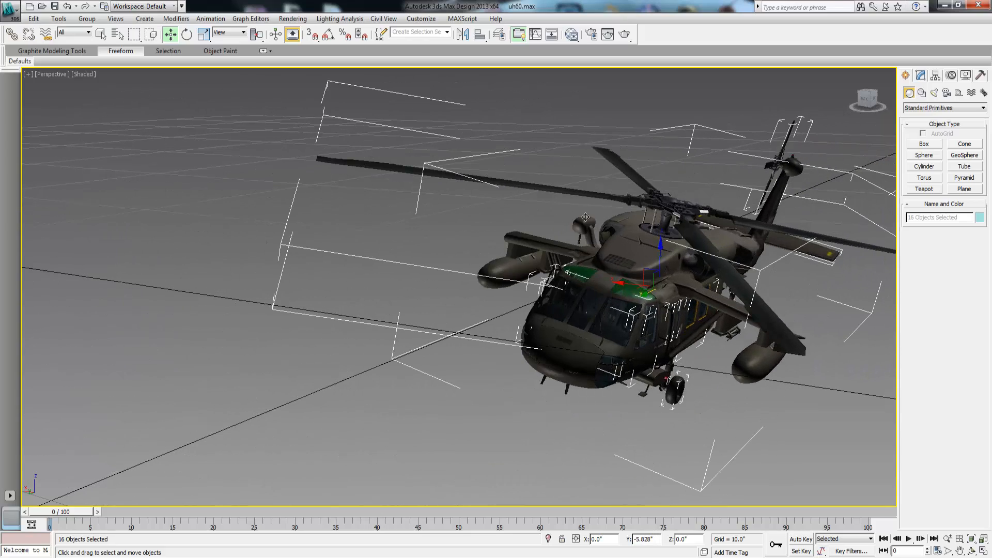
drag(642, 298, 699, 257)
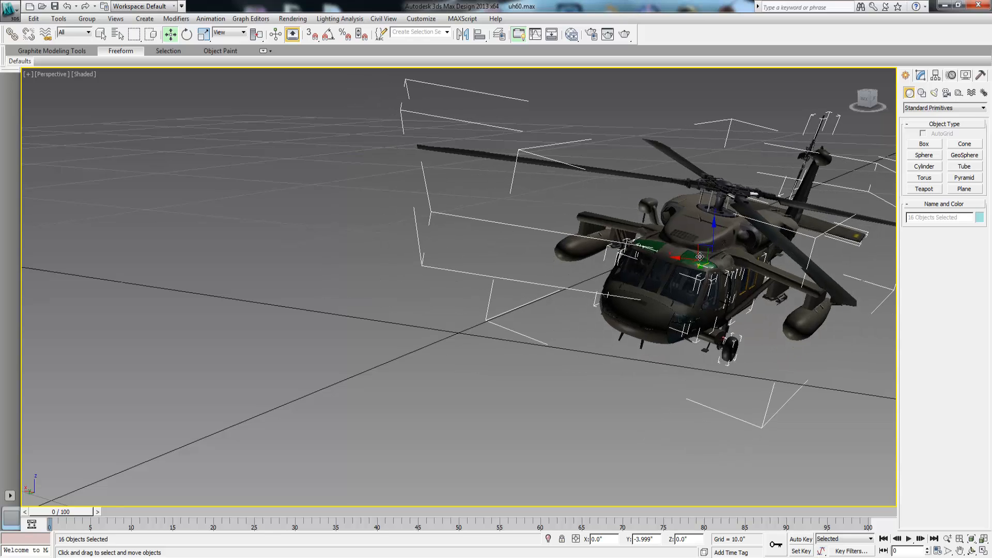
click(501, 390)
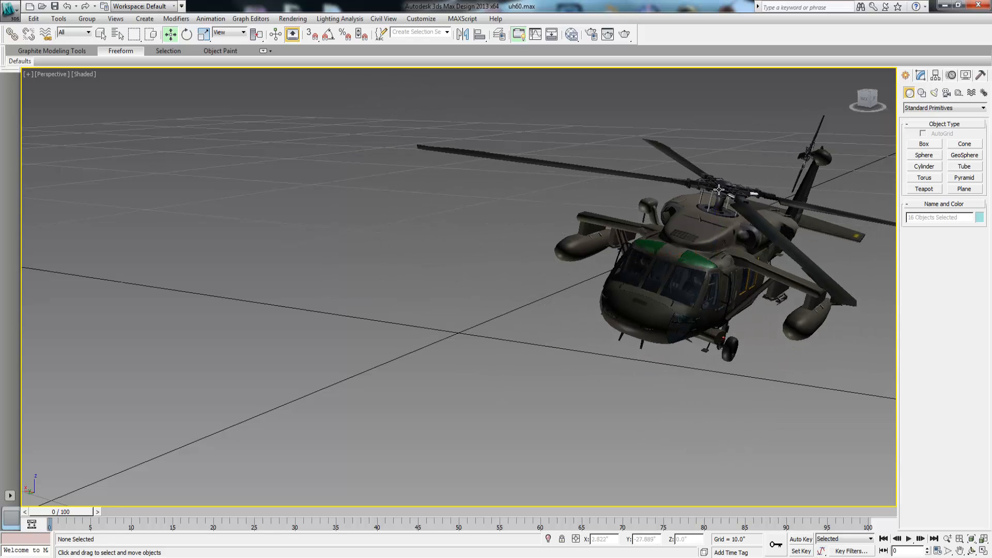
Step: Select the main_rotor object and rotate it so the blades point in a new direction above the fuselage
click(697, 179)
click(721, 182)
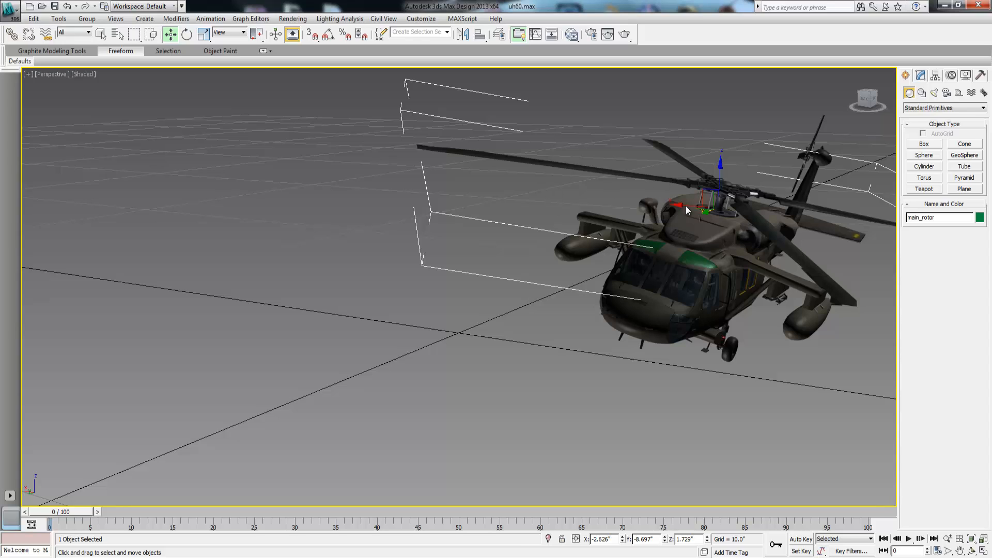
click(187, 34)
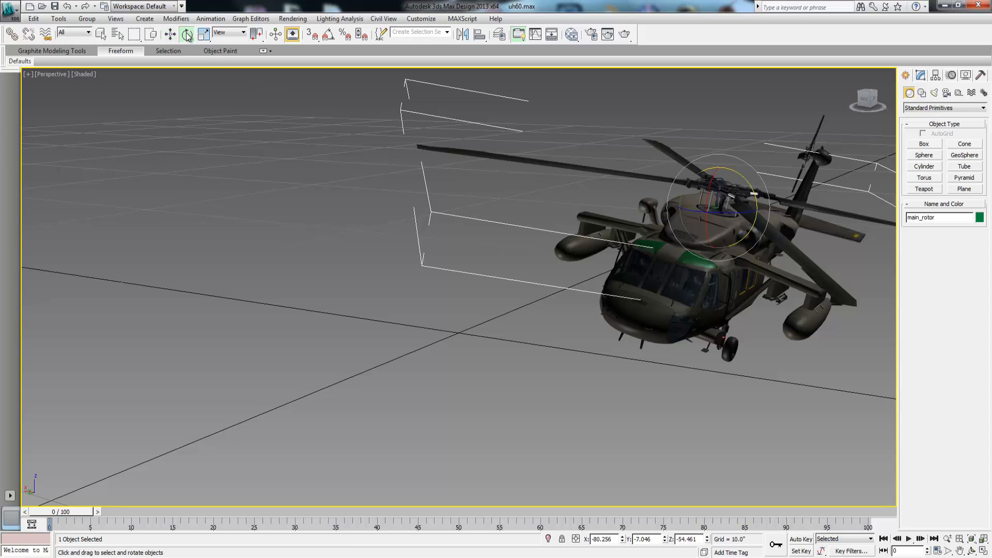
drag(699, 210, 735, 249)
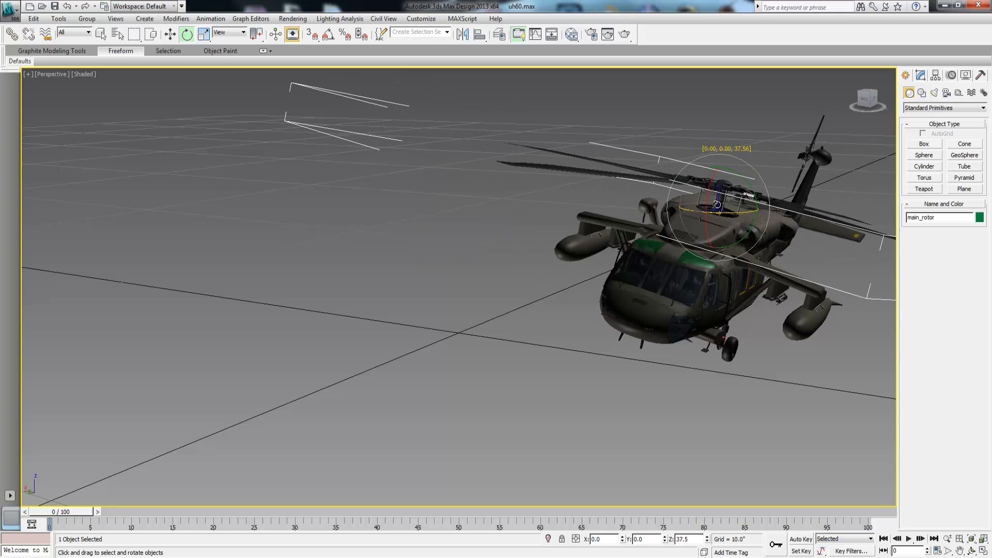
drag(708, 184, 742, 180)
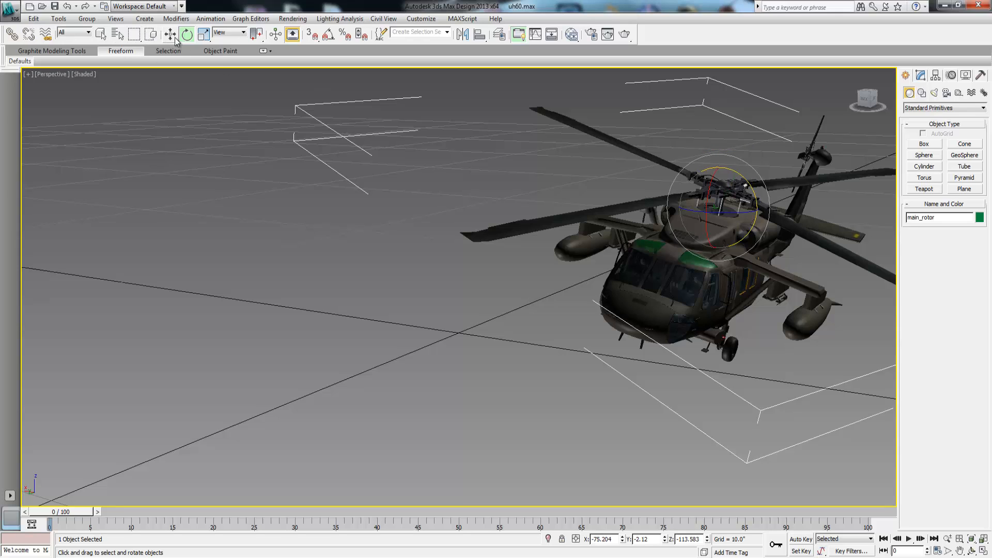
click(277, 136)
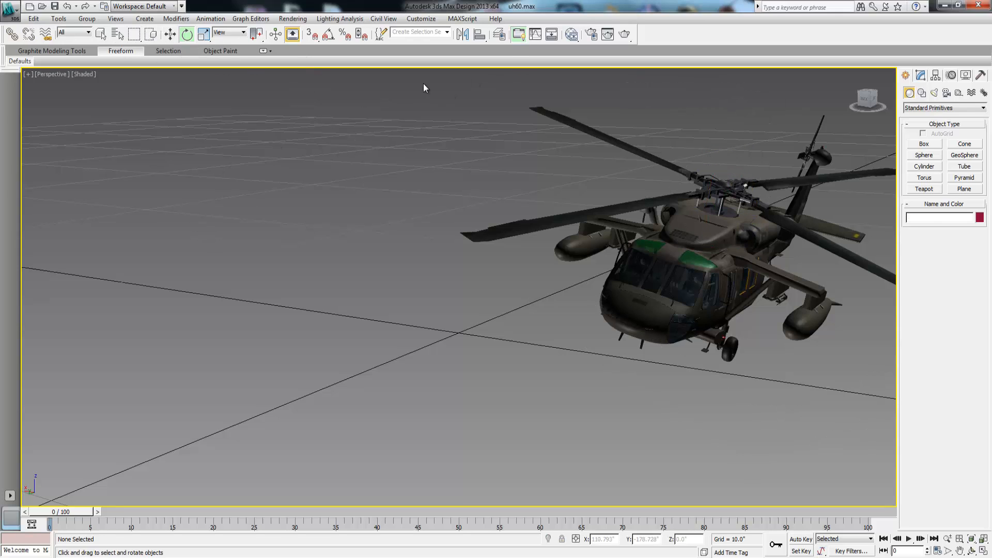
Step: Select all parts of the helicopter and rotate them together to adjust its flying attitude
drag(420, 113, 845, 341)
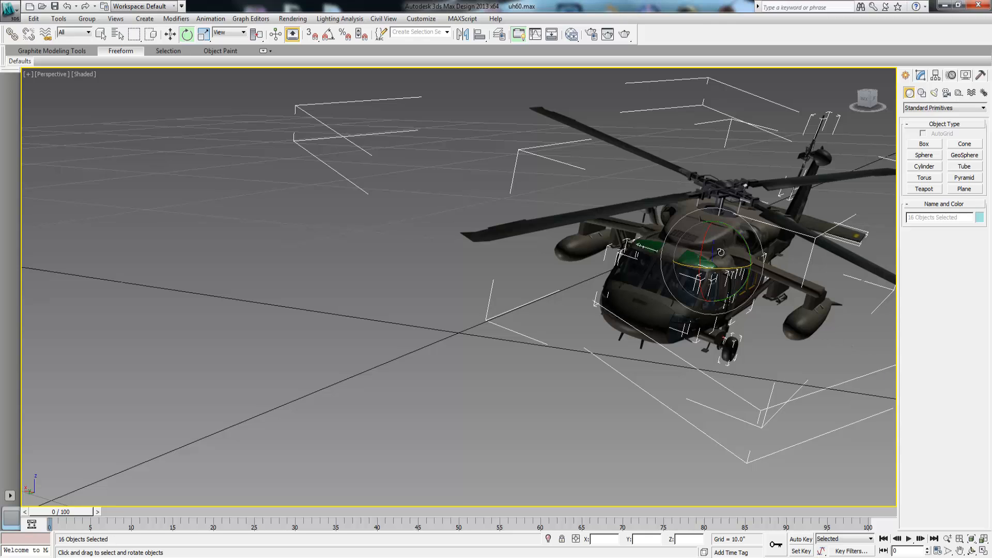
drag(745, 243, 737, 234)
click(525, 118)
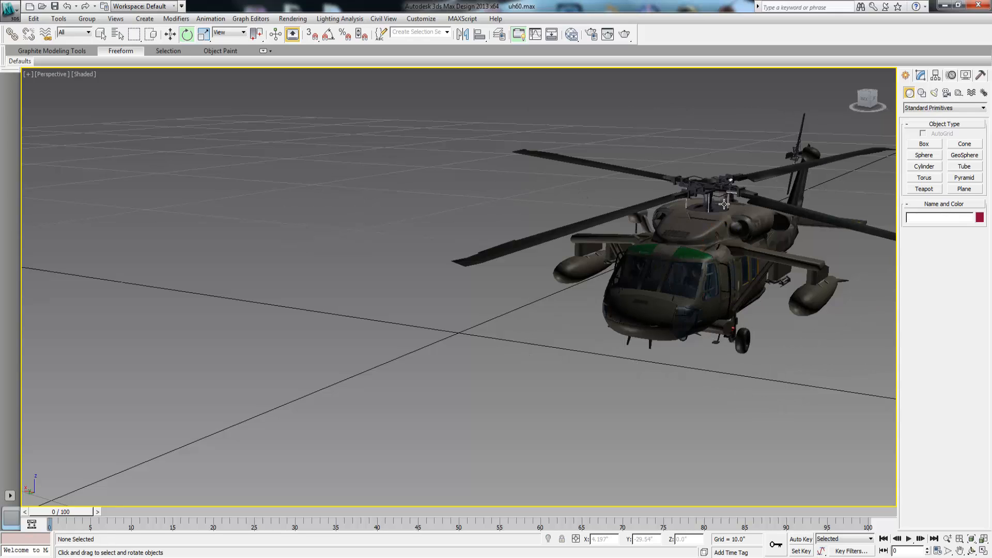
Step: Rotate only the main_rotor again, spinning its blades about the vertical axis and adjusting their tilt
click(712, 179)
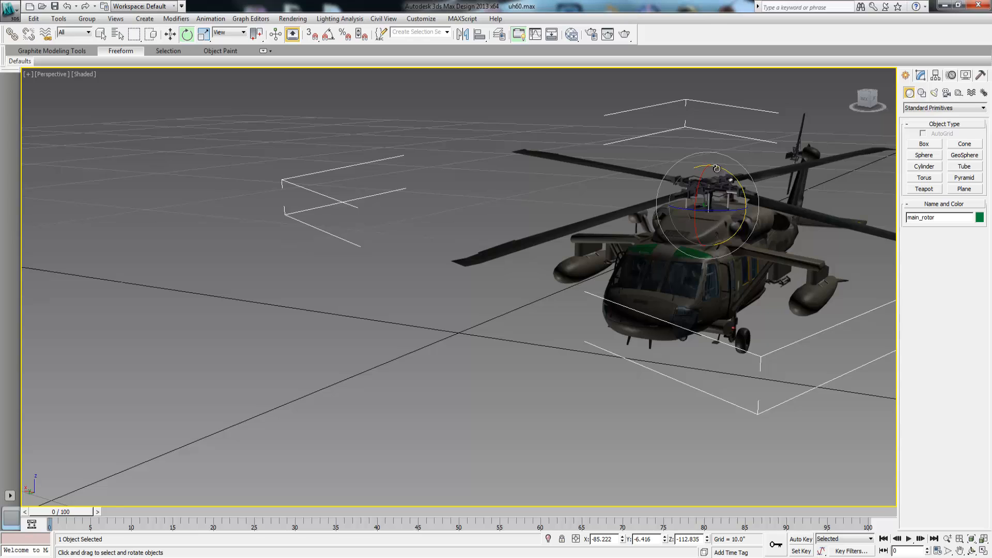
drag(717, 169, 568, 221)
drag(738, 178, 456, 281)
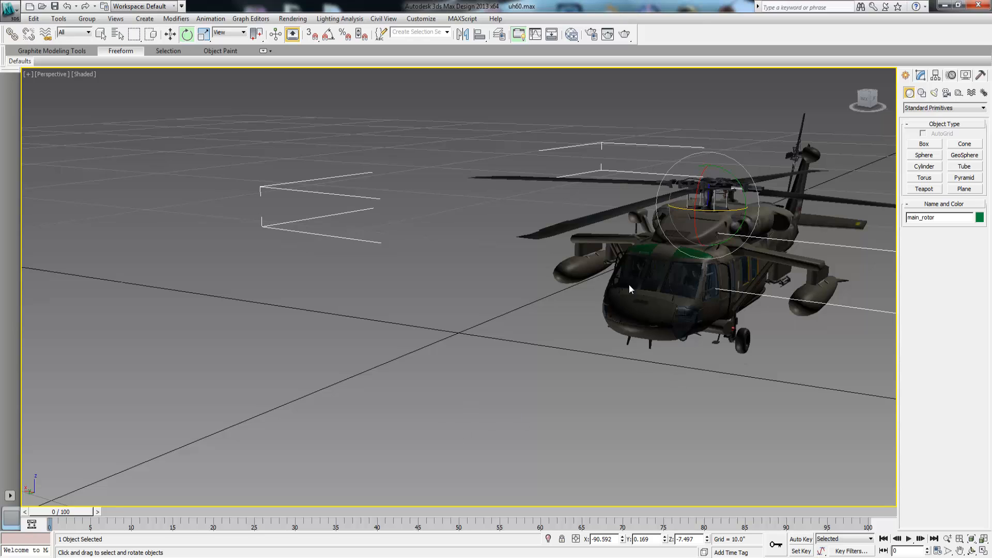
Step: Configure the render for frames 0 to 150 with the HDTV (video) output size at 1280x720
click(591, 34)
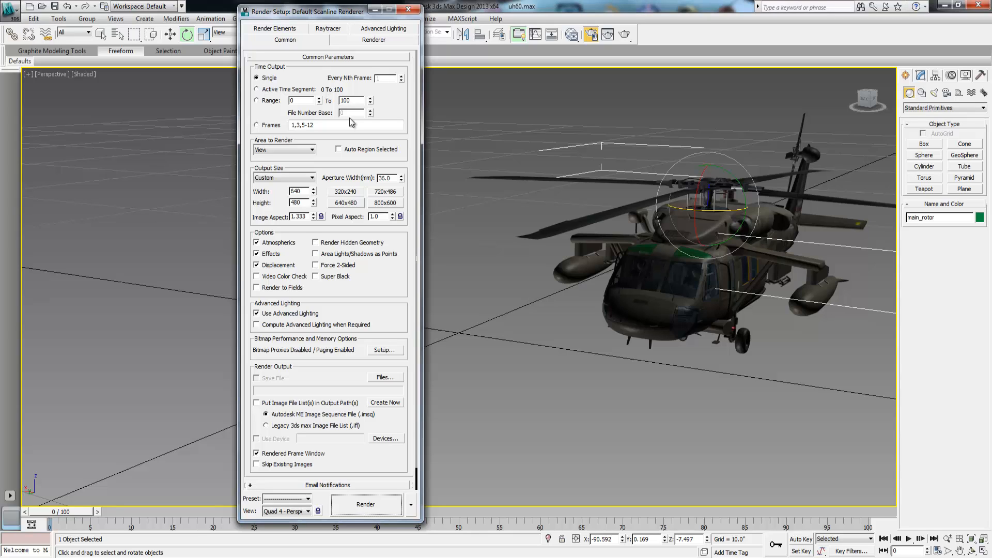
drag(355, 101, 346, 102)
click(304, 180)
click(310, 312)
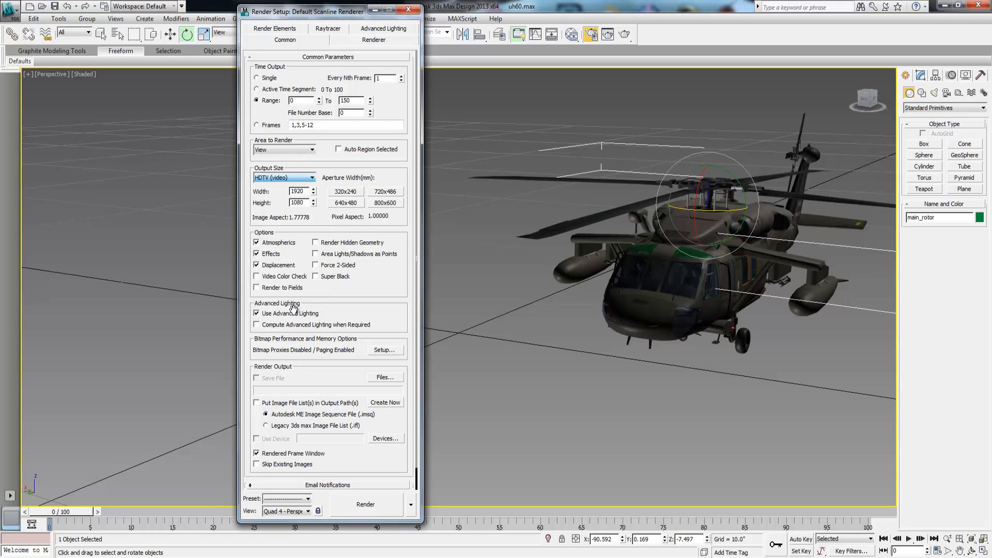
click(353, 205)
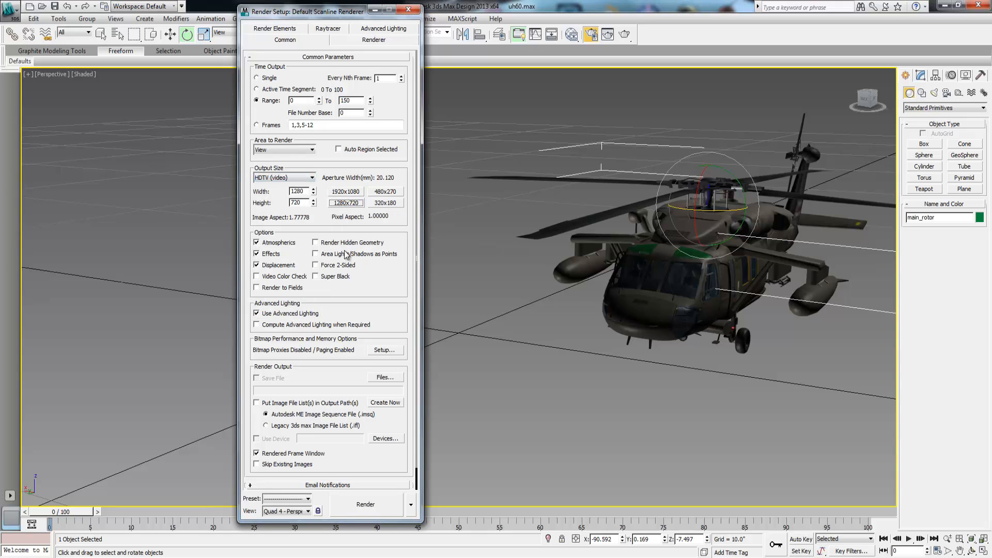
Step: Set the render output to a MOV QuickTime file named heli 1 on the Desktop, using H.264 compression at 30 fps and Best quality
click(386, 378)
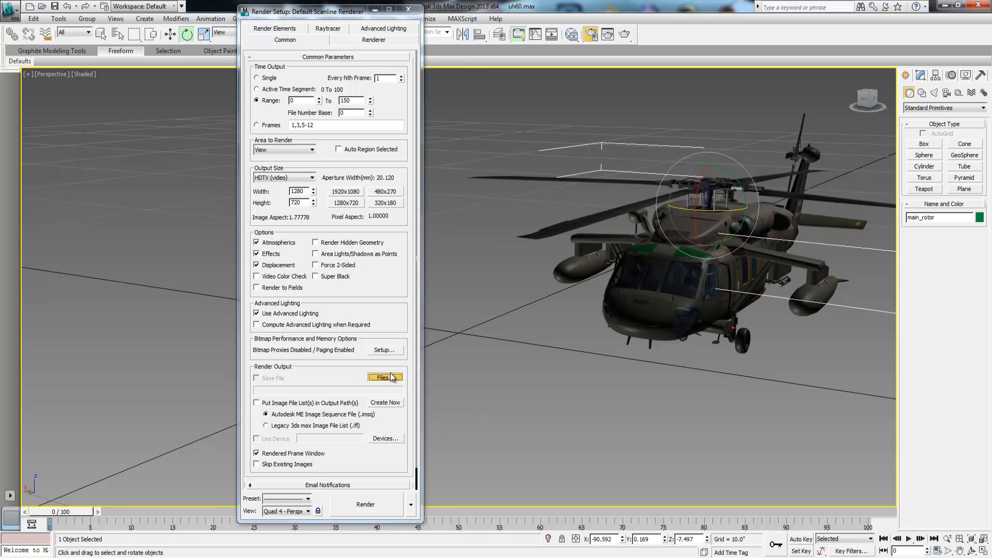
click(347, 172)
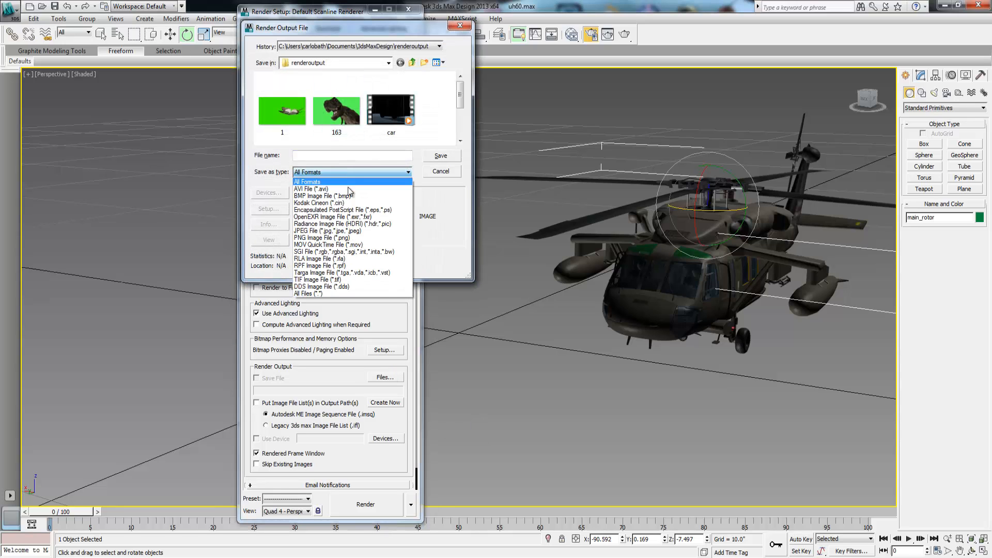
click(342, 245)
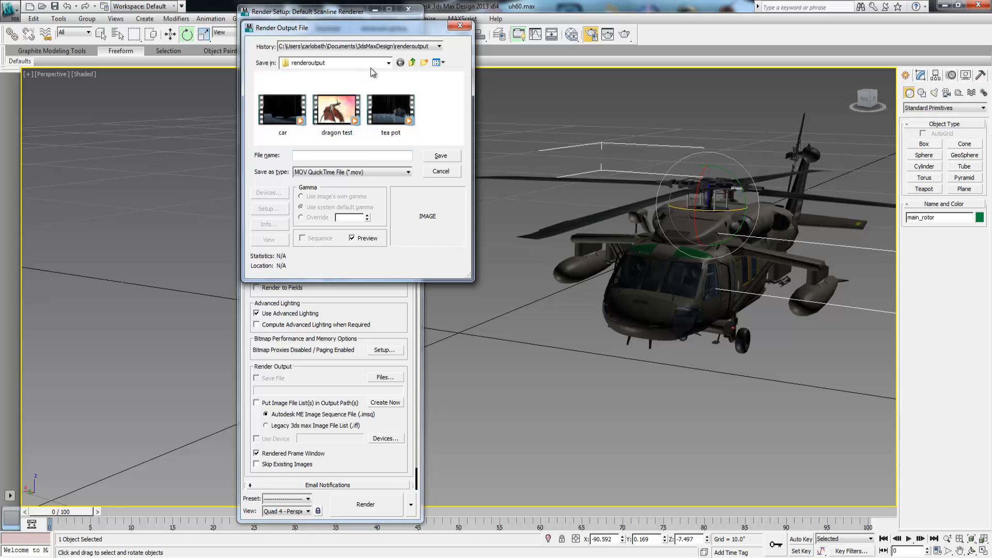
click(388, 62)
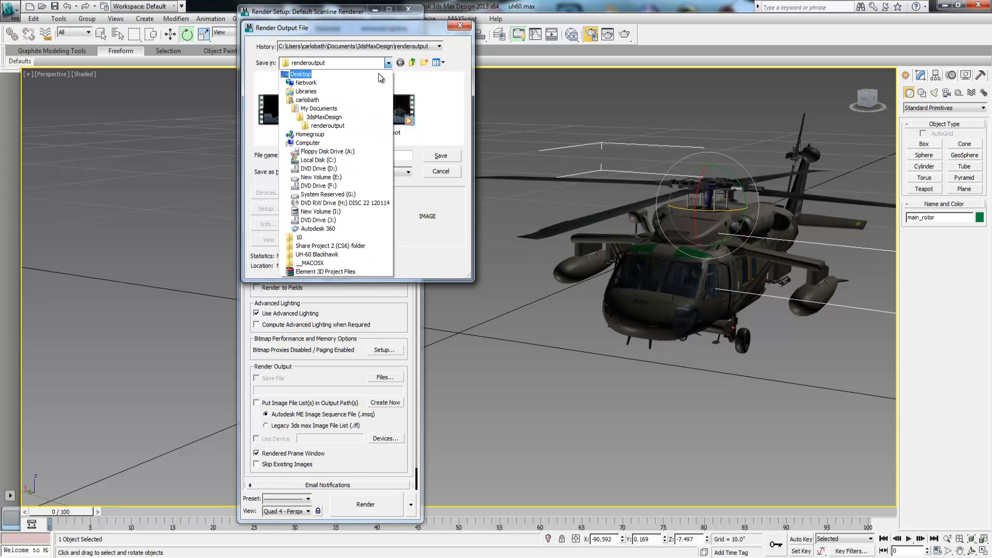
click(301, 74)
click(327, 154)
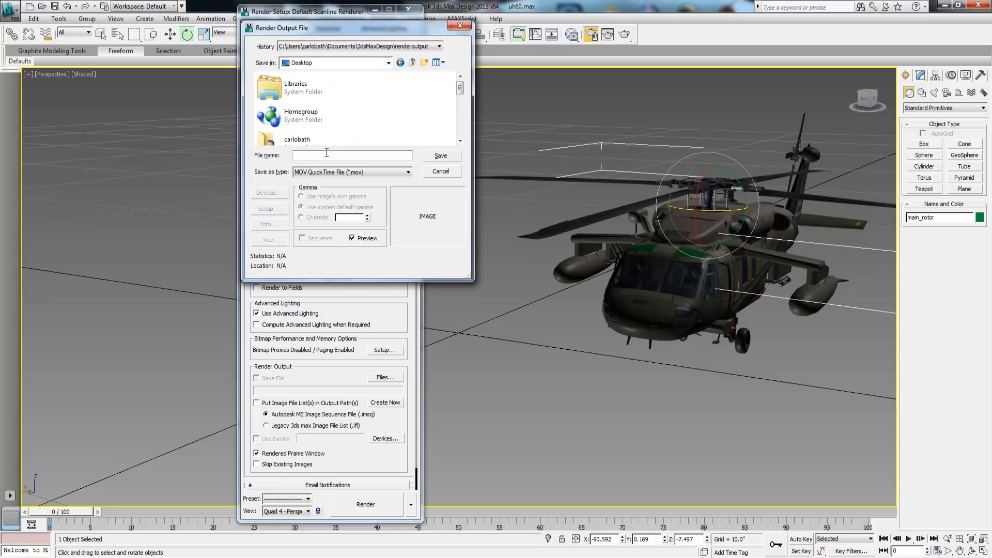
text(heli 1)
click(440, 156)
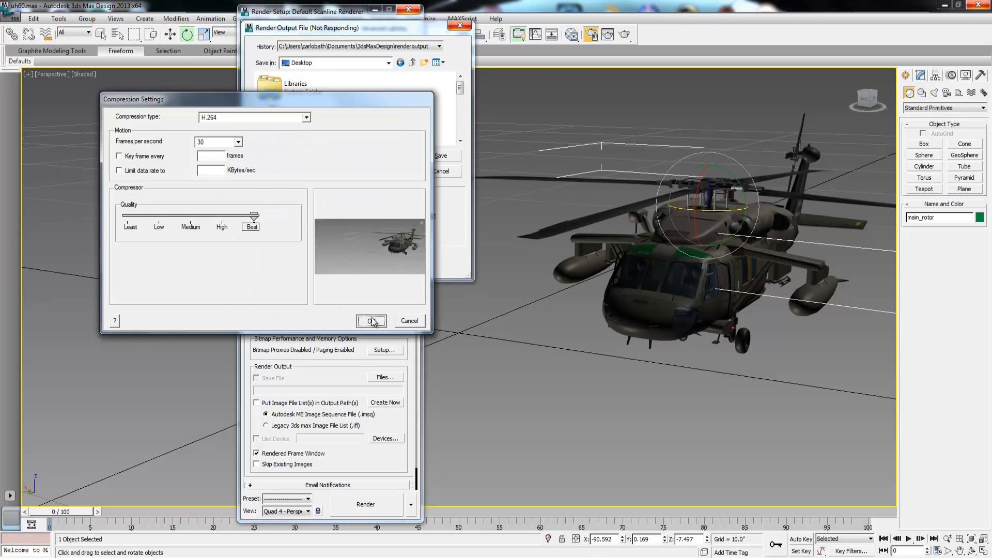
click(373, 321)
click(409, 9)
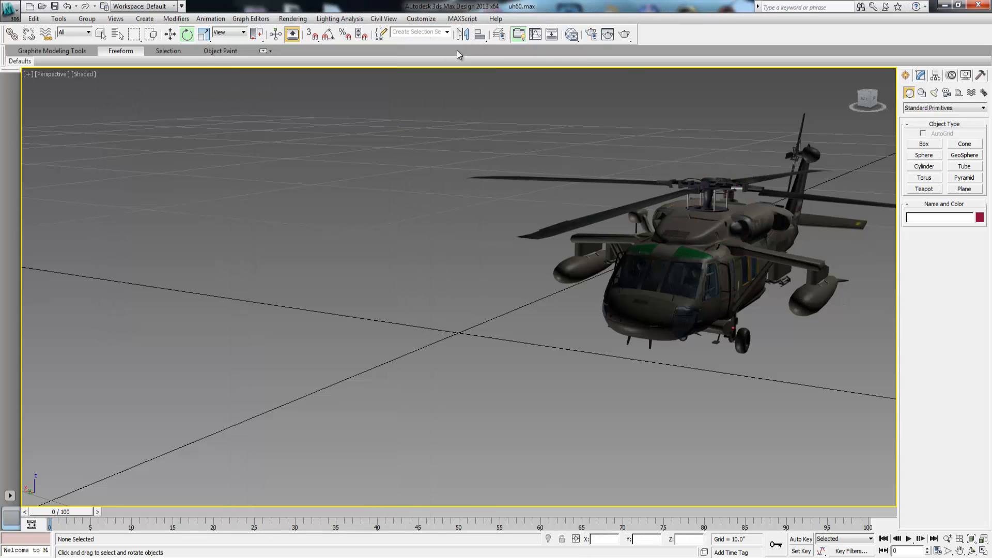
Step: Change the environment's background color to bright green for chroma keying
click(297, 19)
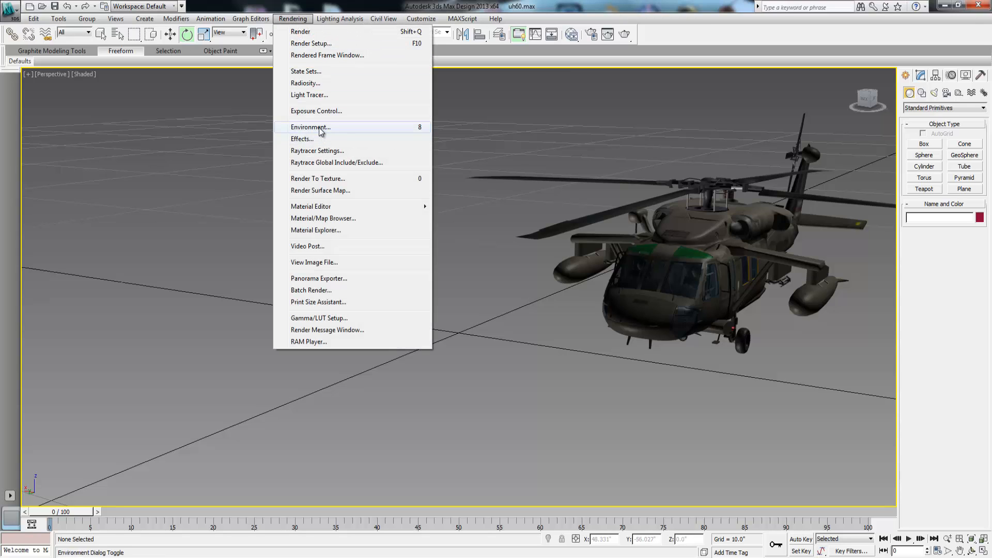
click(319, 128)
click(362, 239)
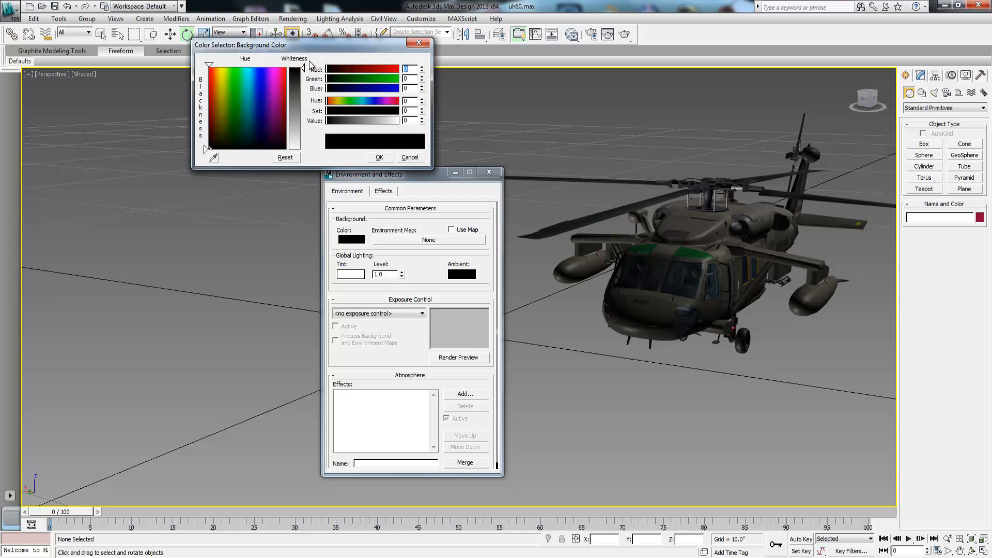
click(234, 72)
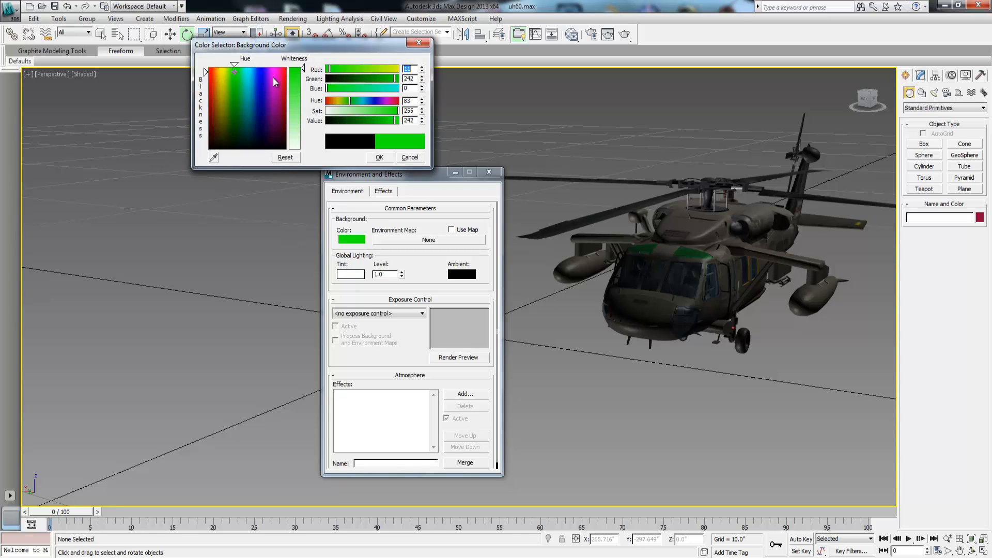
click(380, 157)
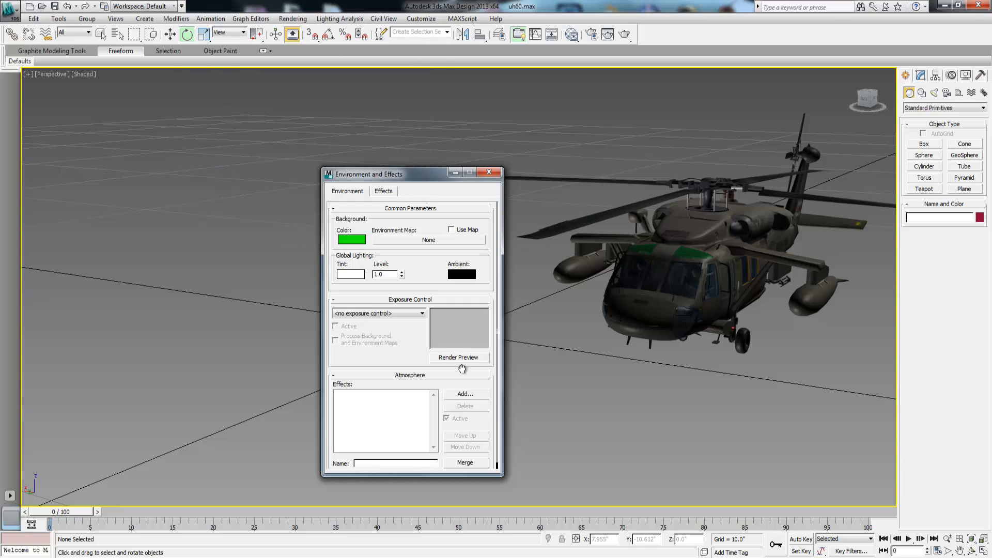
click(489, 173)
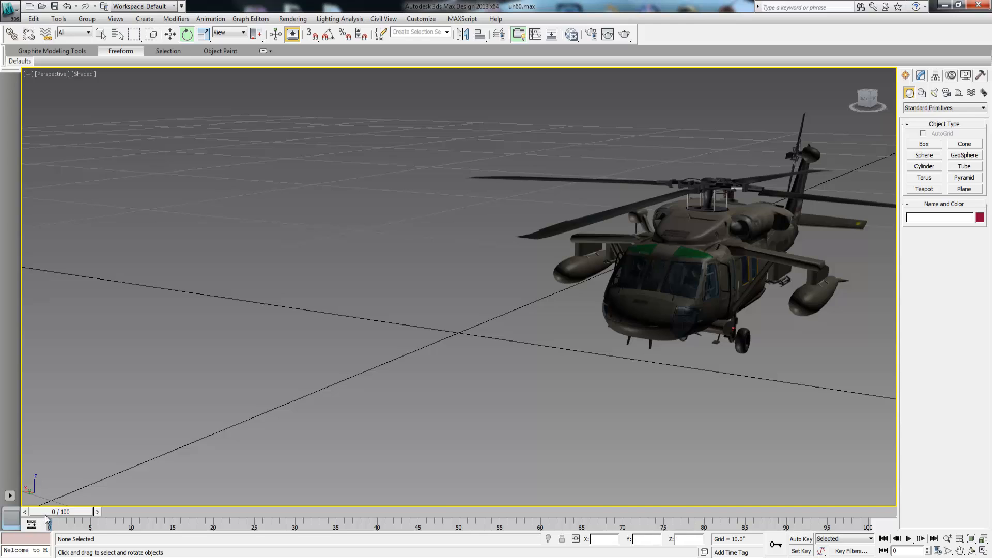
Step: Enable Auto Key and animate main_rotor to spin about its vertical axis by frame 100, then scrub back to frame 0 to check it
click(800, 539)
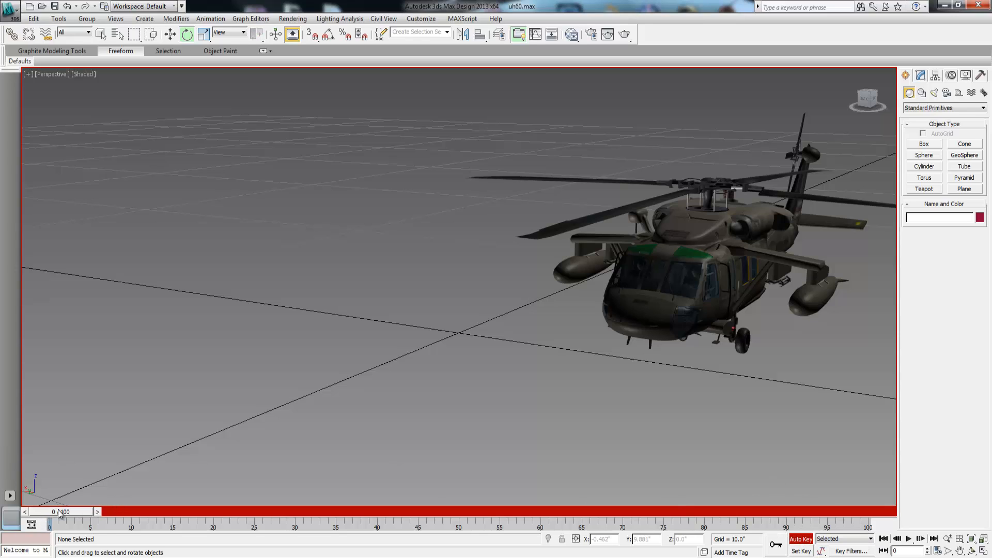
drag(62, 511, 868, 512)
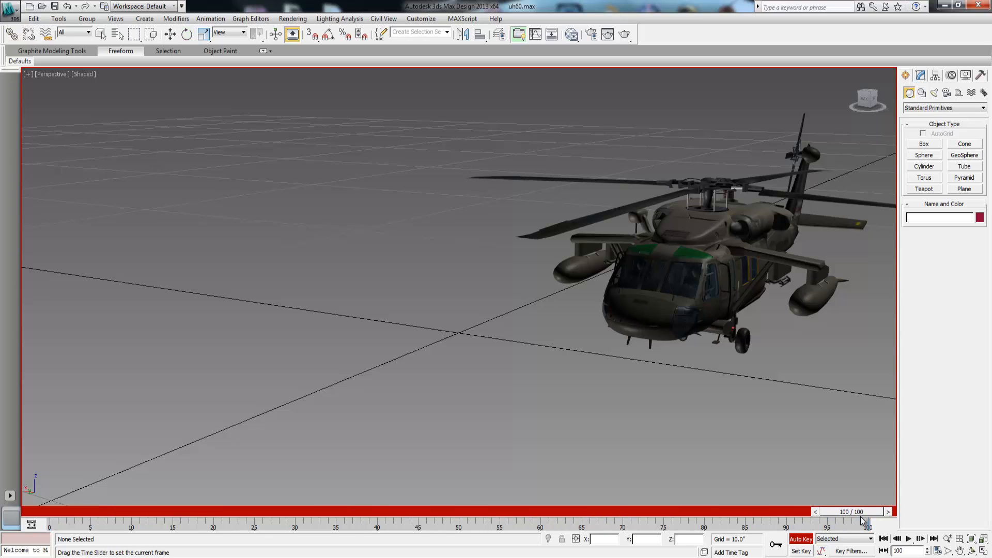
key(e)
click(719, 185)
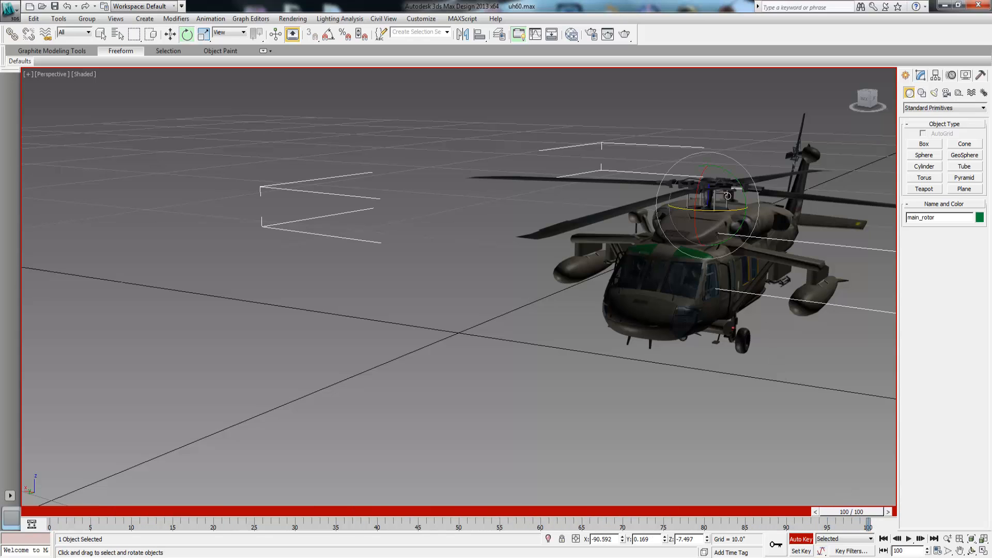
drag(736, 210, 480, 203)
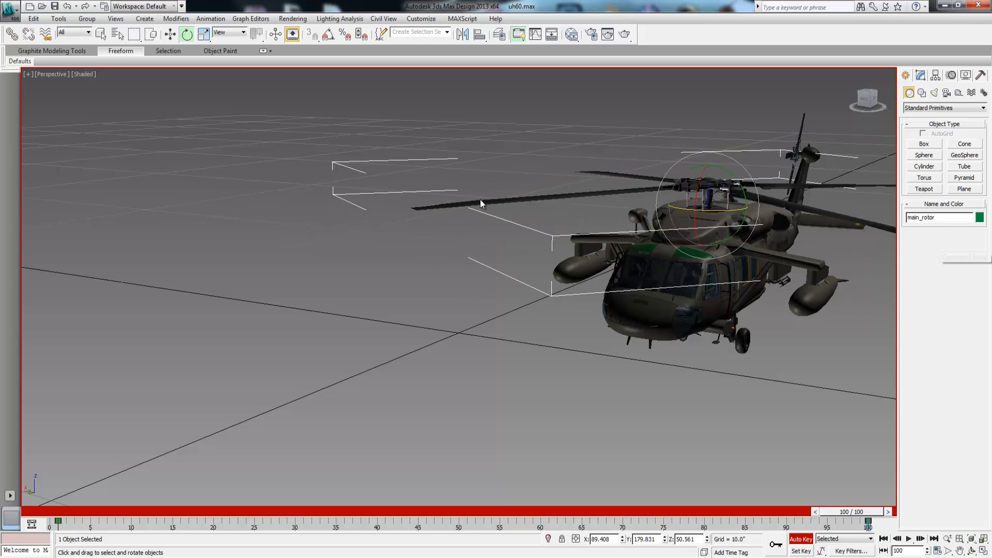
drag(729, 211, 603, 191)
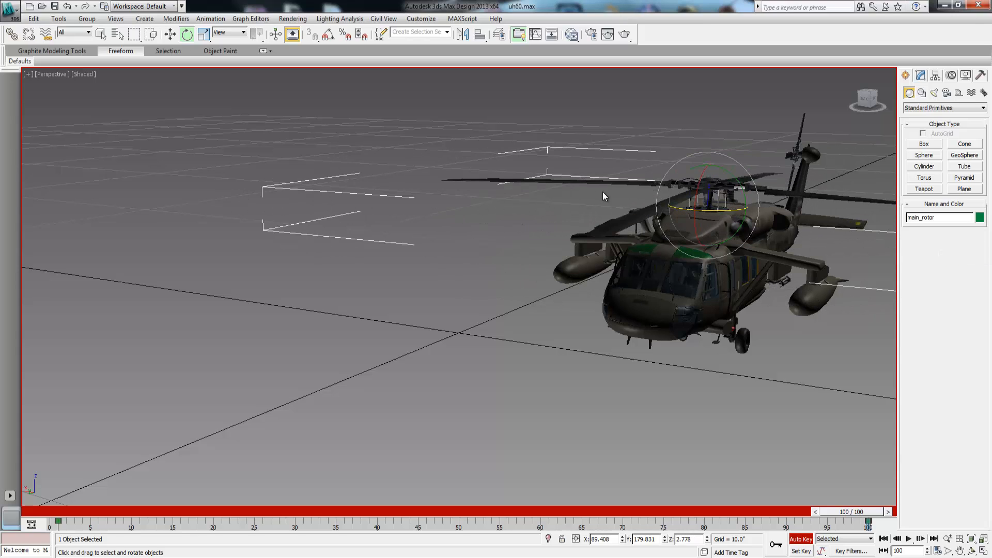
drag(738, 210, 595, 189)
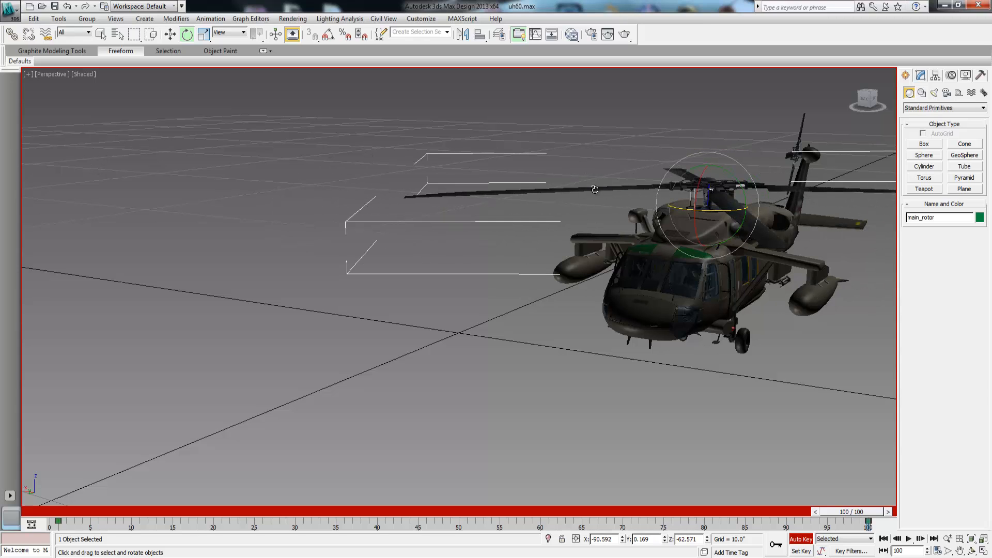
drag(742, 209, 378, 218)
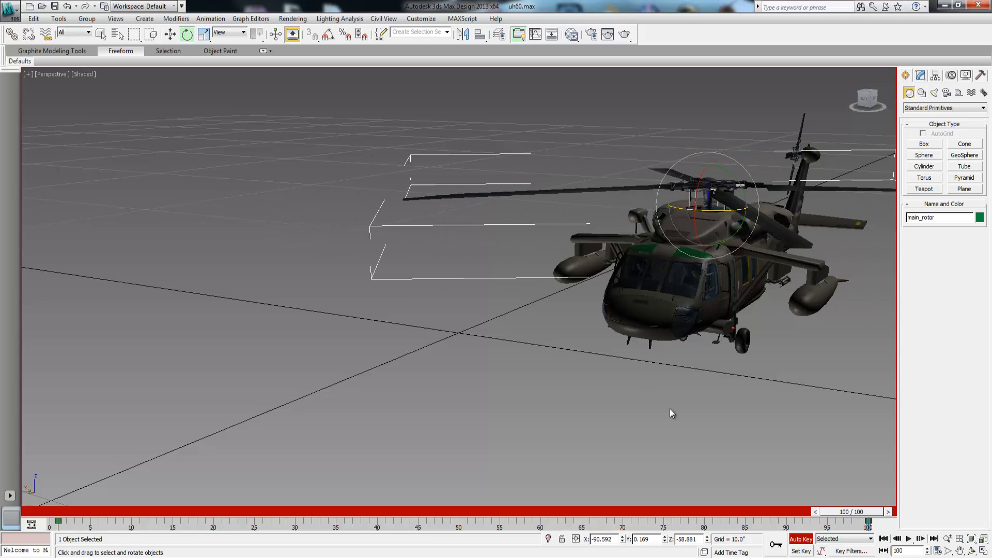
drag(851, 511, 95, 456)
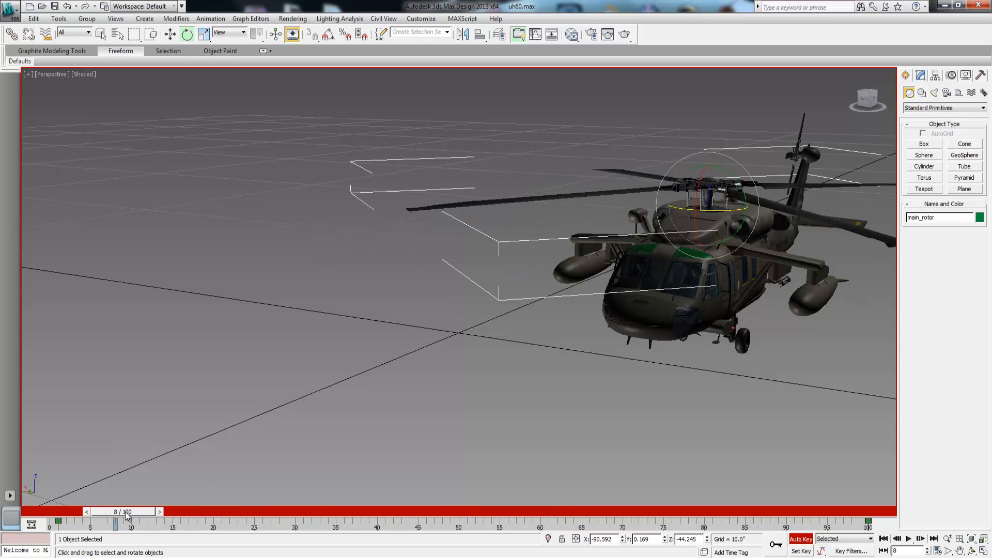
drag(127, 514, 62, 501)
key(e)
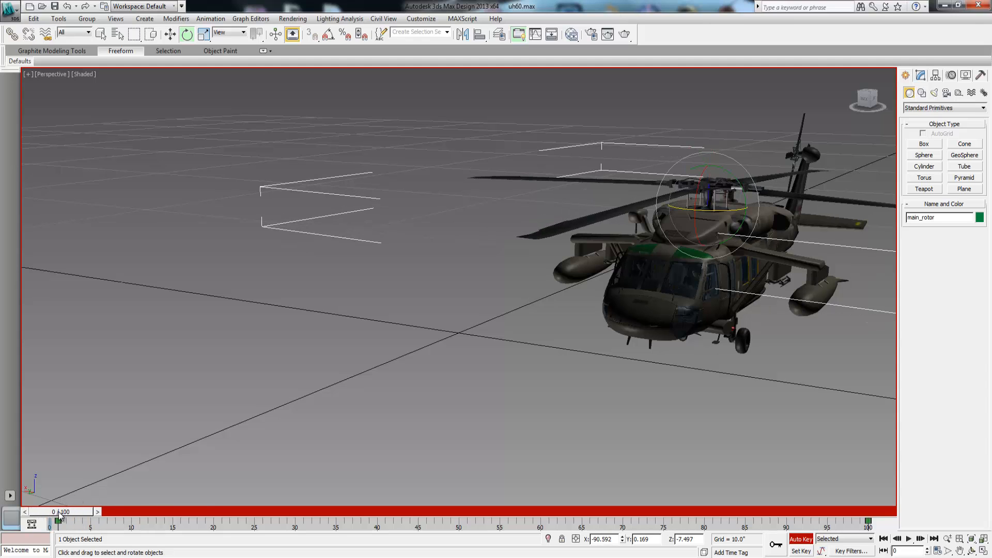
Step: At frame 100, select all helicopter parts and move them forward along the flight direction toward the camera
drag(60, 513, 857, 518)
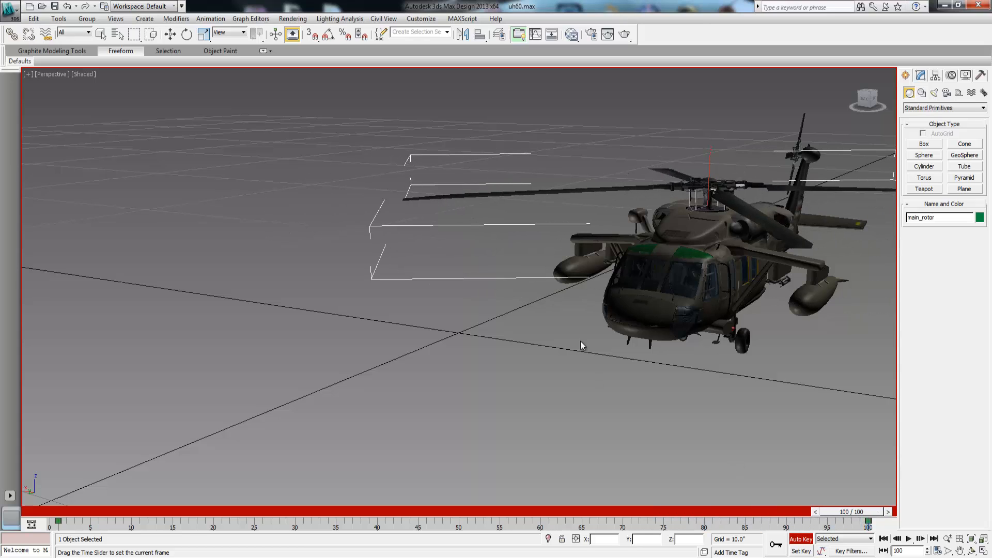
key(e)
drag(444, 104, 888, 423)
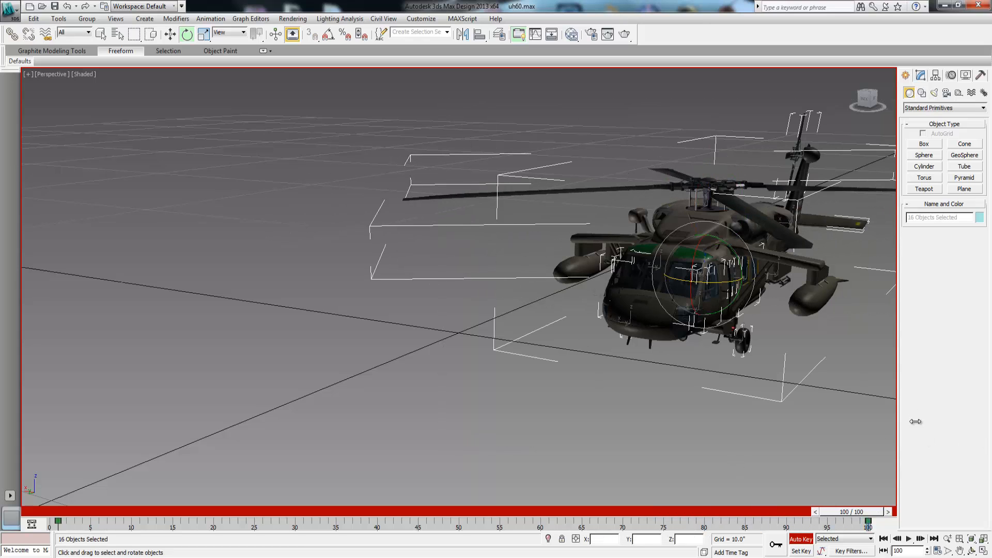
click(170, 34)
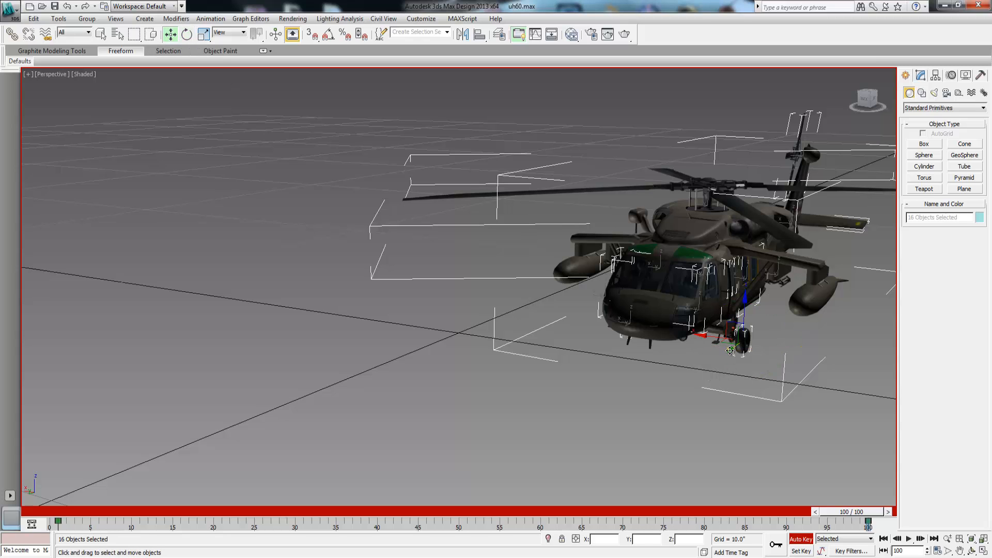
drag(730, 351, 552, 486)
Step: At frame 98, move the selected helicopter farther forward so its nose passes out of view and the tail remains visible
drag(856, 516, 845, 479)
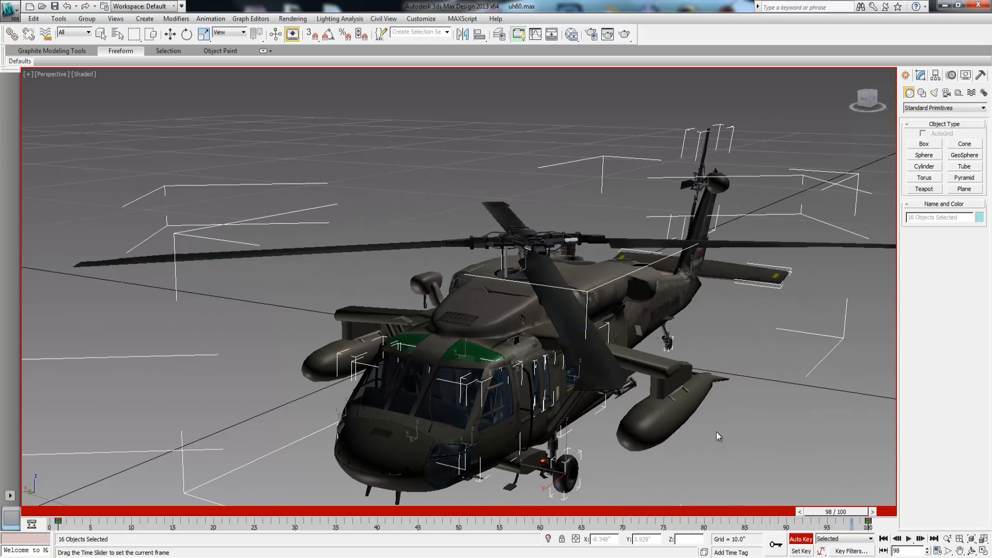
key(w)
alt+middle_drag(549, 488, 760, 454)
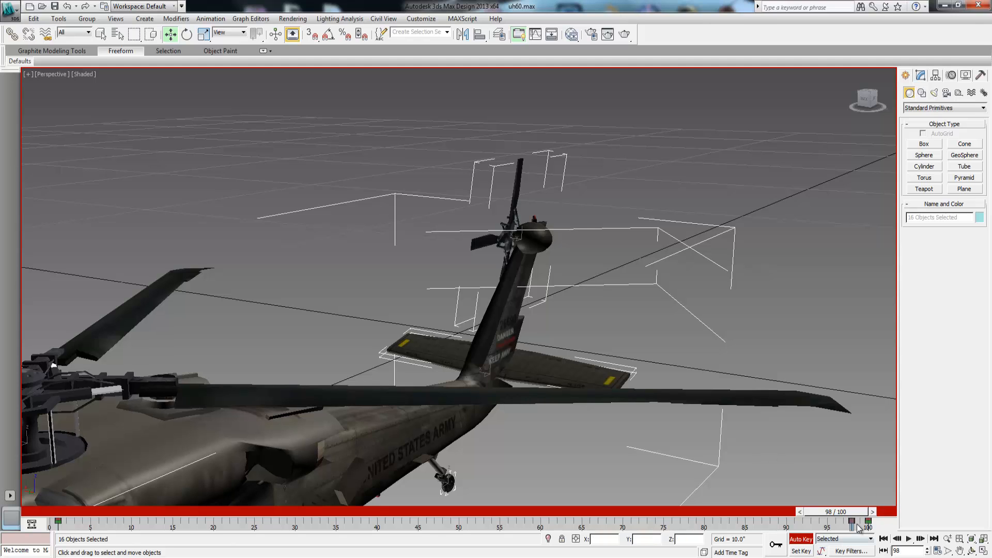
Step: At frame 36, tilt the whole helicopter about -1.5 degrees around the Y axis, then deselect it
drag(855, 515, 611, 554)
drag(606, 513, 365, 518)
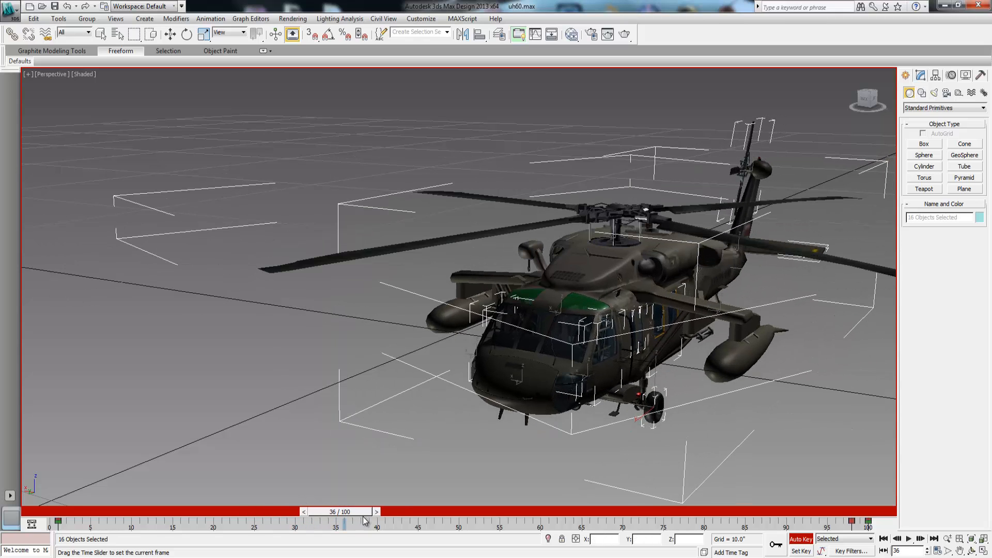
key(w)
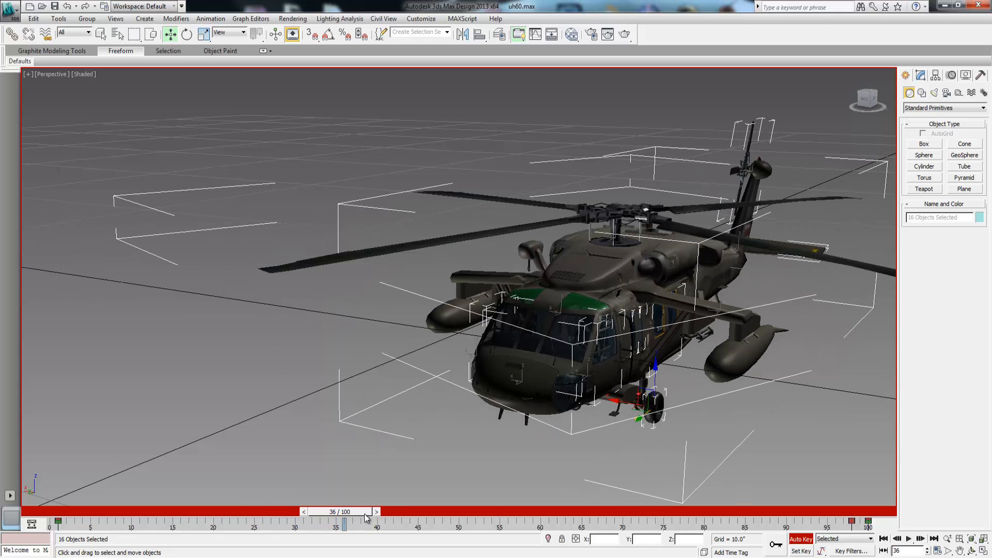
click(187, 35)
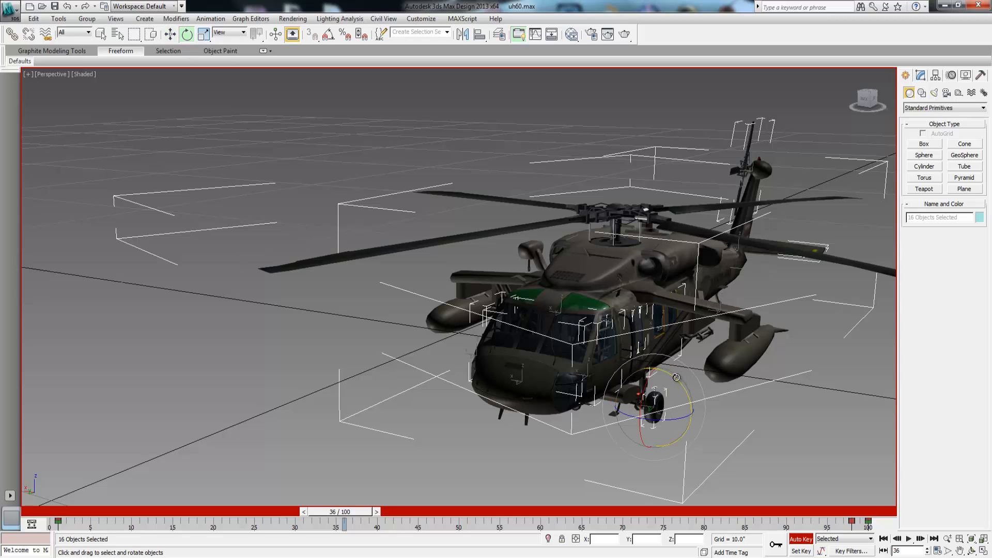
drag(677, 377, 677, 379)
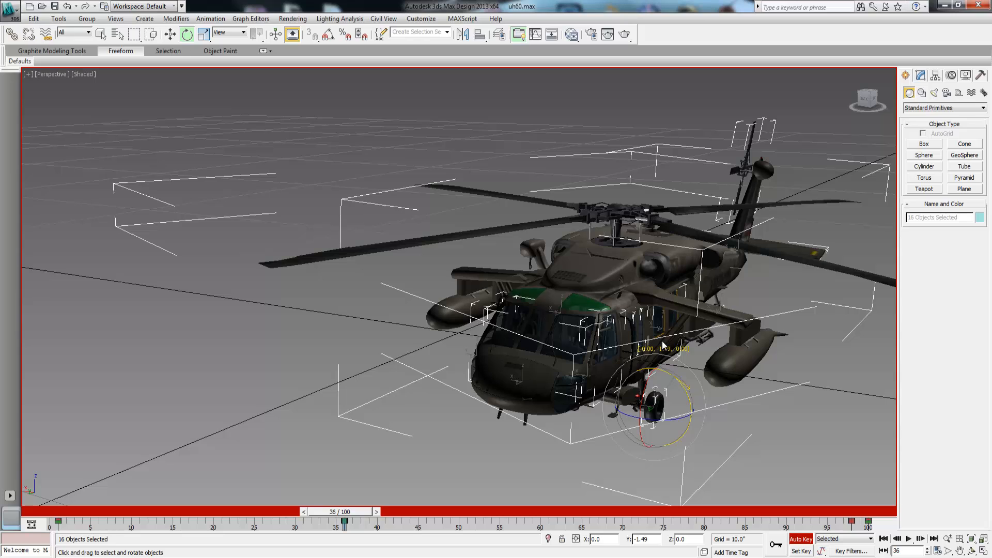
drag(663, 345, 662, 344)
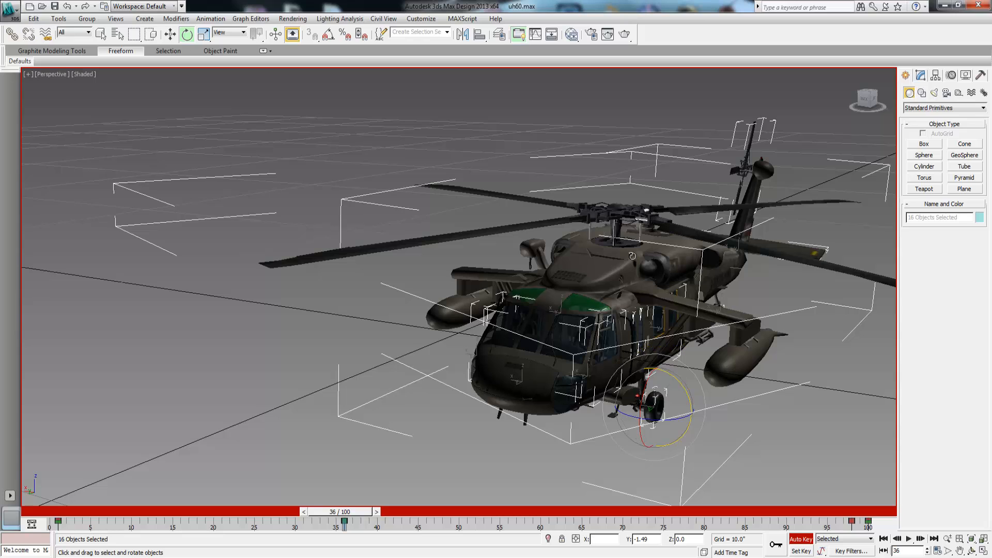
click(363, 475)
Step: Return to frame 0, render the animation, and arrange the rendered frame window and progress dialog beside each other
drag(343, 512, 64, 483)
key(e)
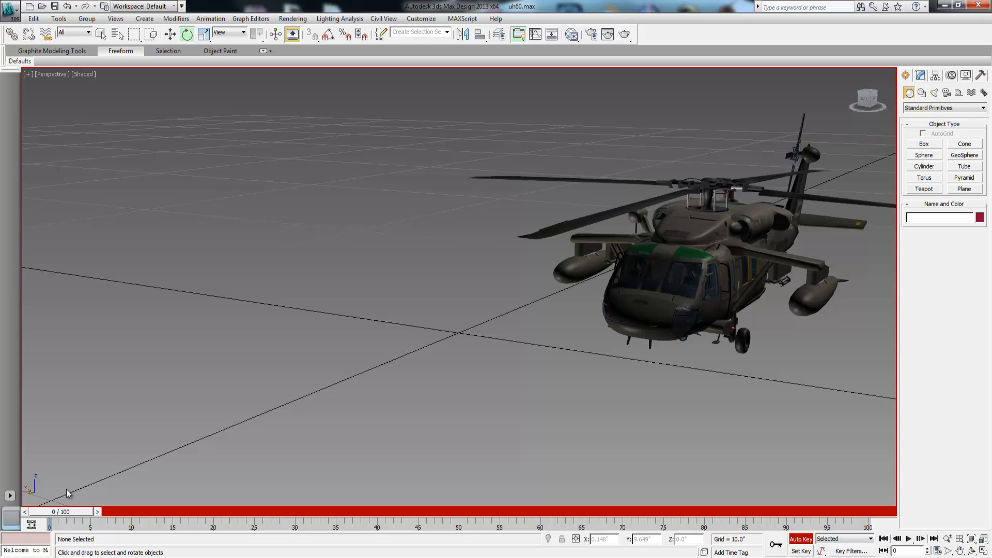
click(626, 35)
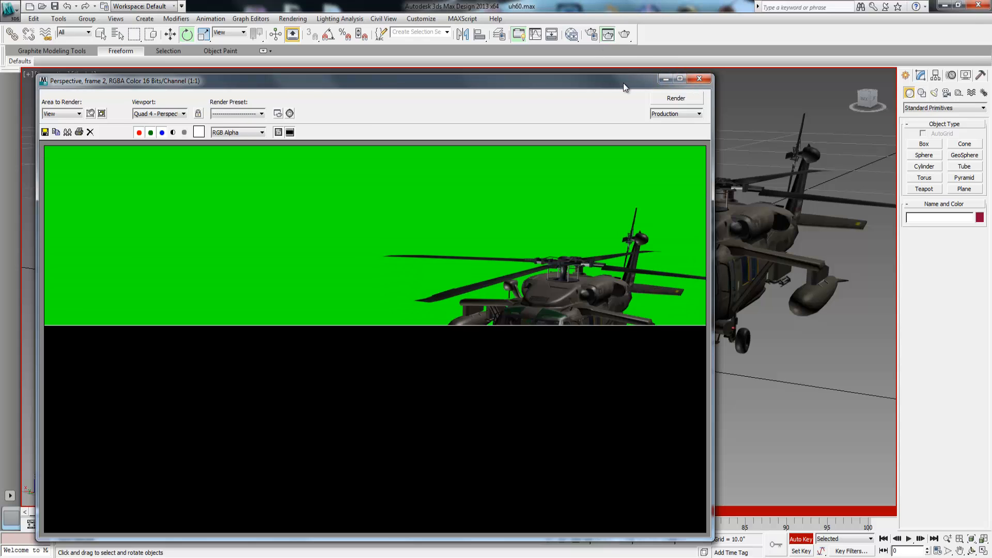
drag(624, 83, 354, 94)
drag(325, 61, 391, 81)
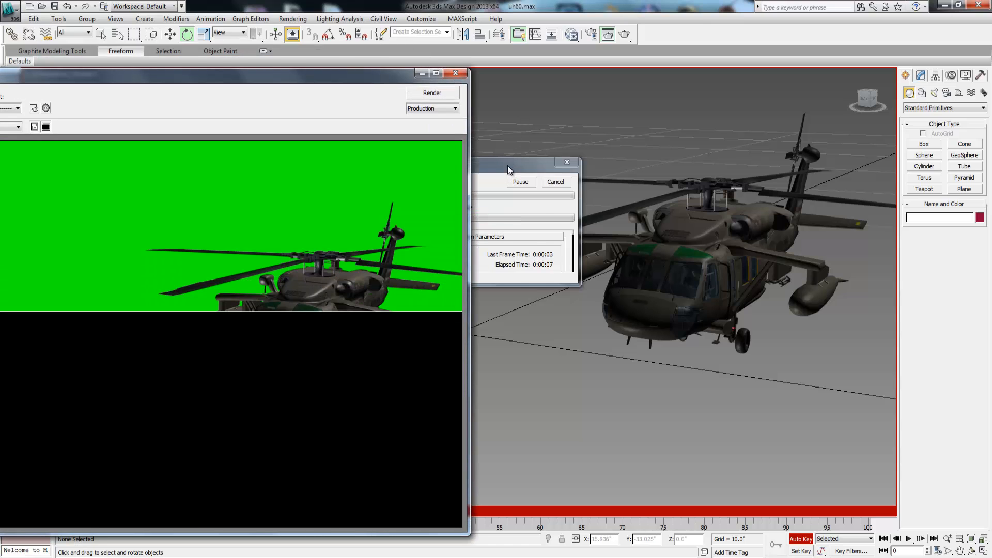
drag(512, 164, 812, 179)
drag(377, 77, 601, 73)
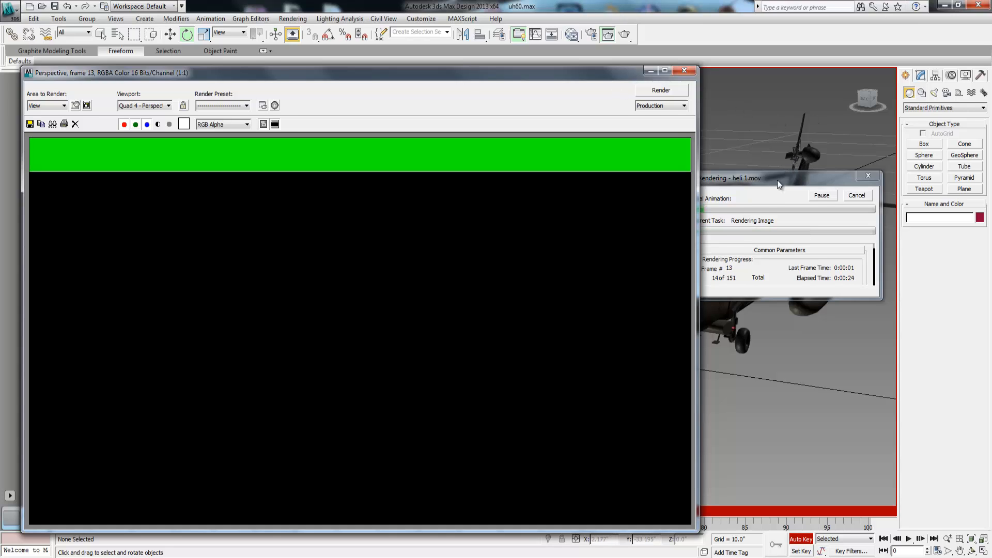
Step: Move the rendering progress dialog clear of the rendered frame window and let the animation finish rendering
drag(777, 180, 823, 179)
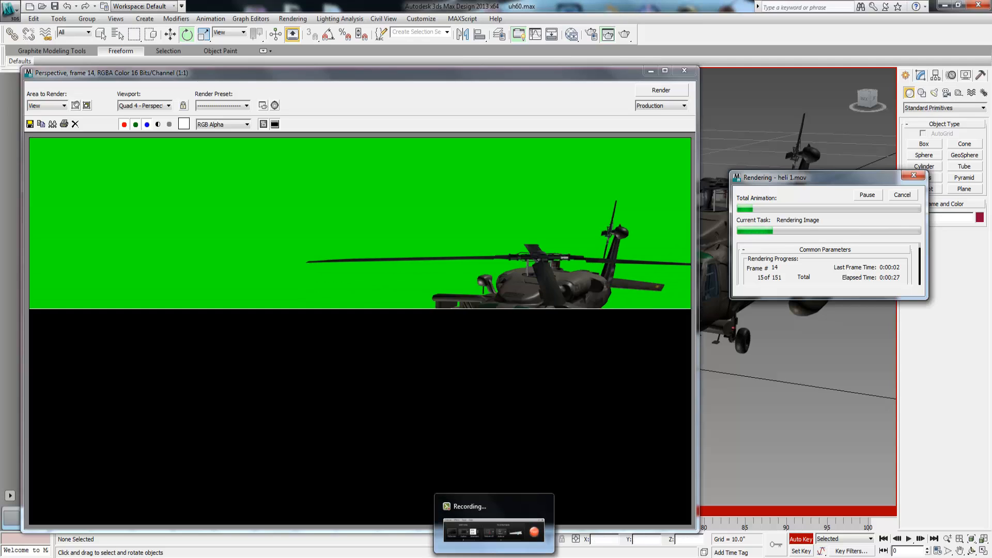
click(495, 557)
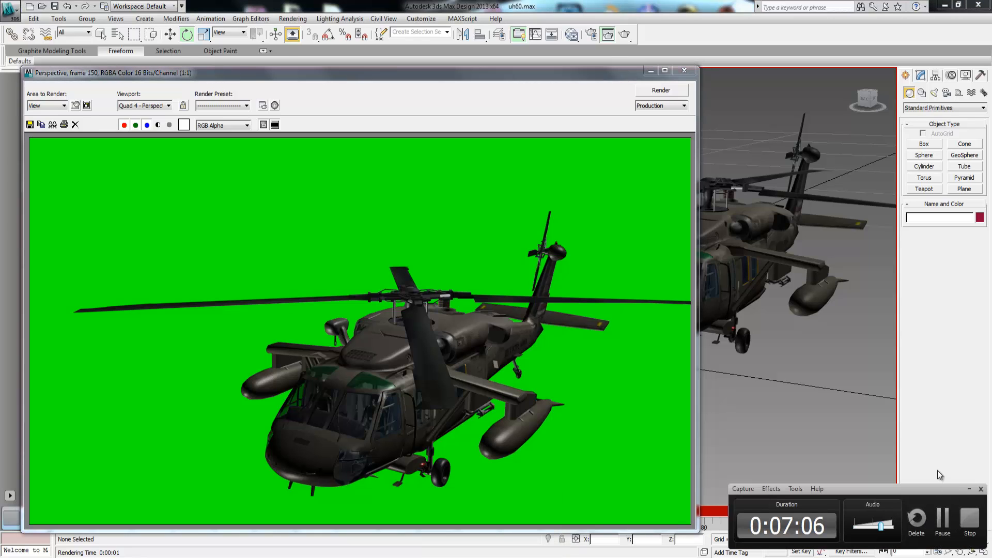
click(968, 490)
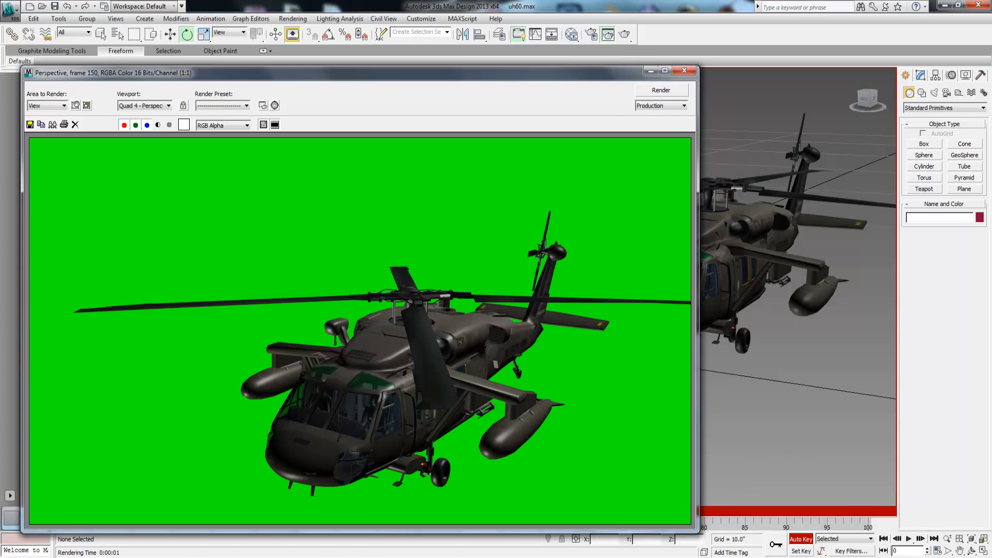
Step: Play back the rendered helicopter movie and close the media player
click(236, 509)
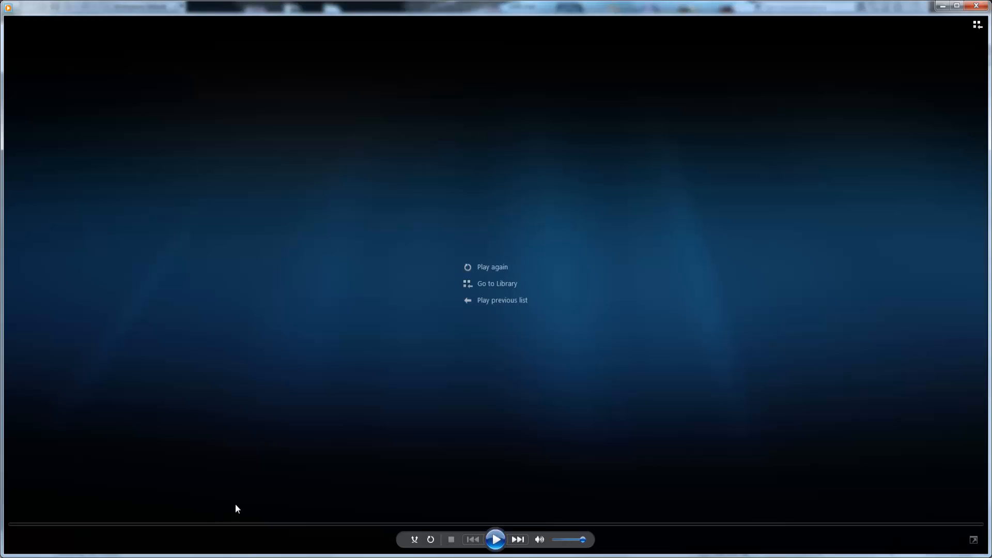
click(494, 546)
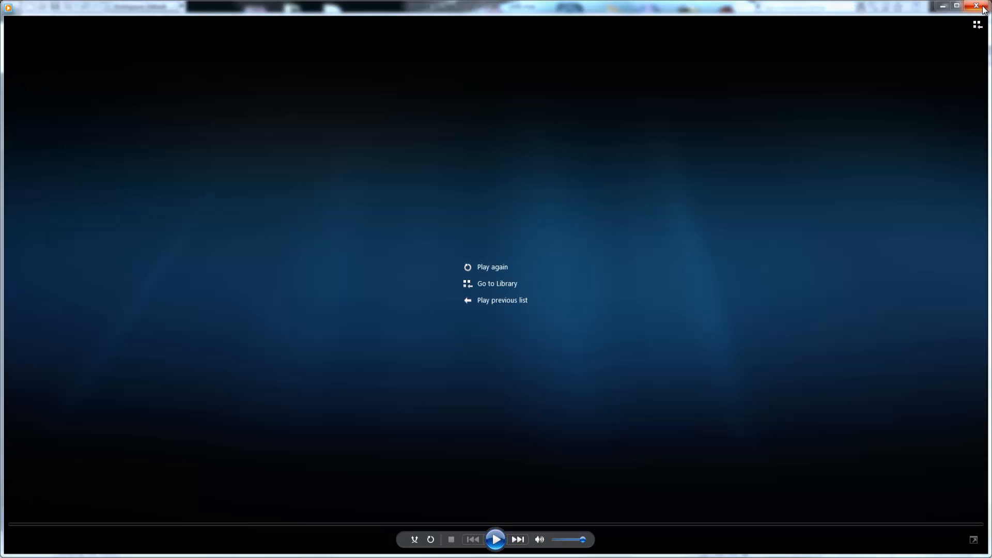
click(984, 8)
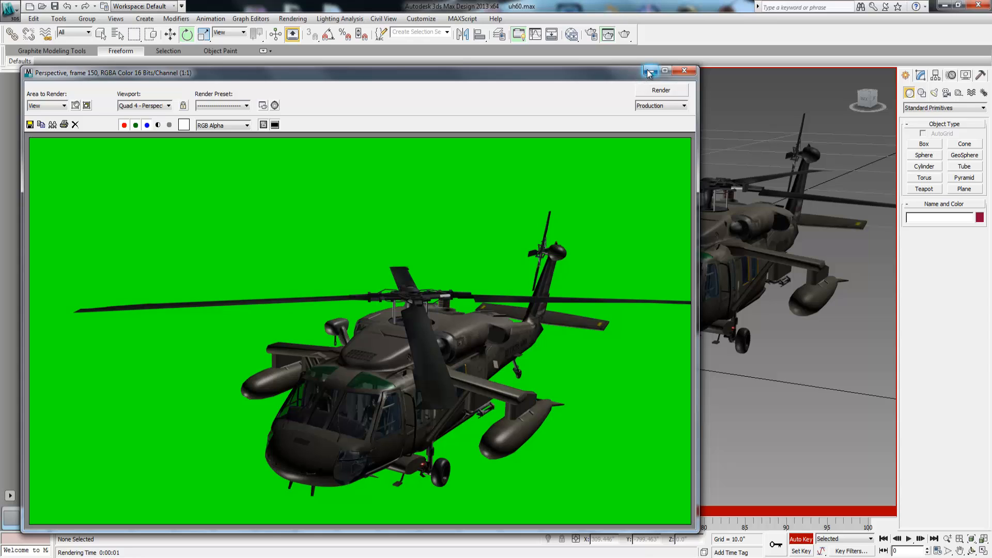
Step: Close the rendered frame window and review the render setup's frame range, output size and output file
click(684, 70)
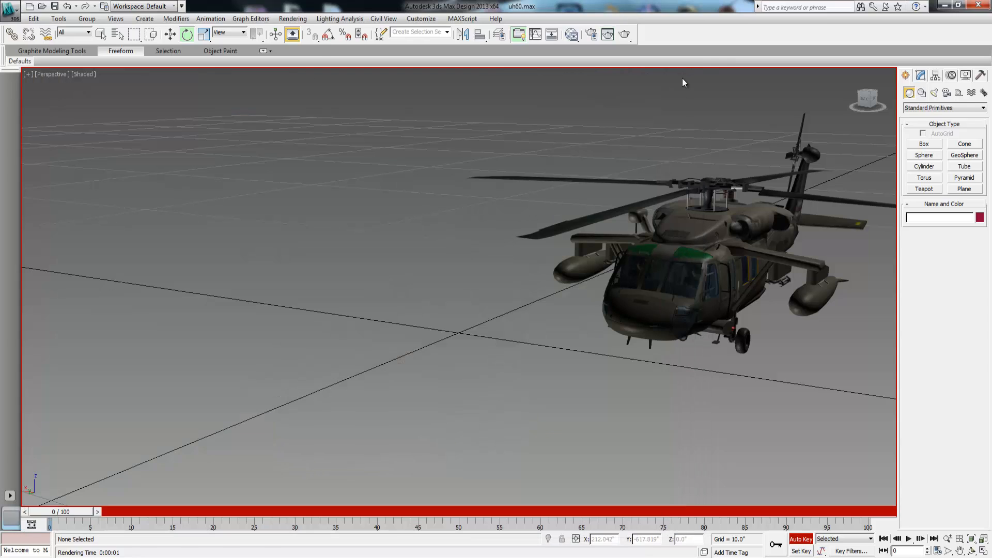
click(590, 34)
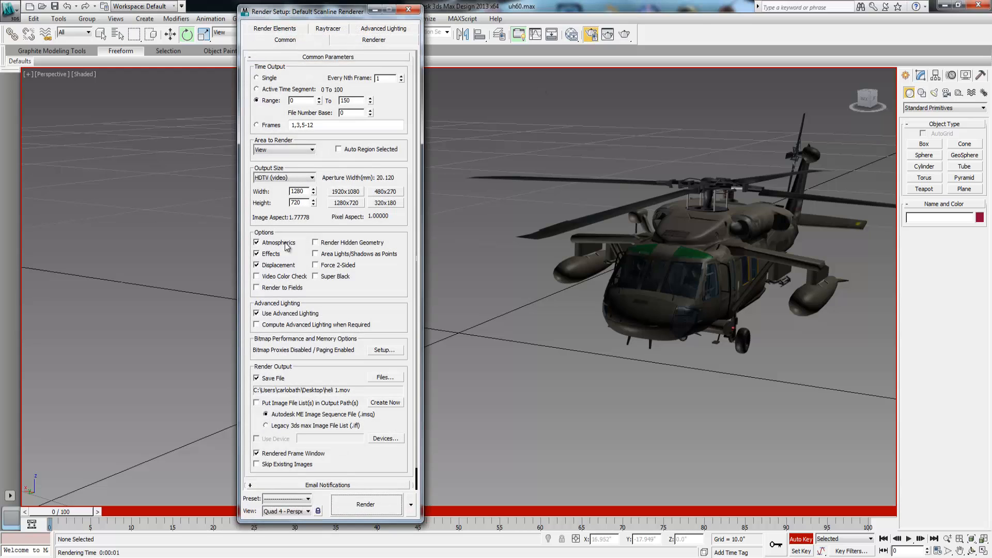
click(408, 9)
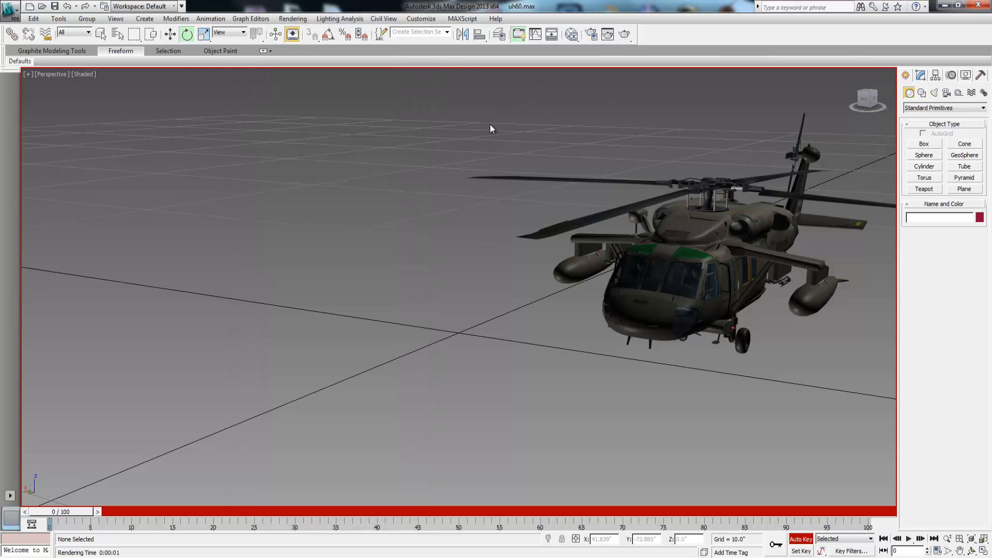
Step: At frame 0, select all helicopter parts, move them up and across to the view's upper-left area, and deselect them
drag(484, 120, 888, 411)
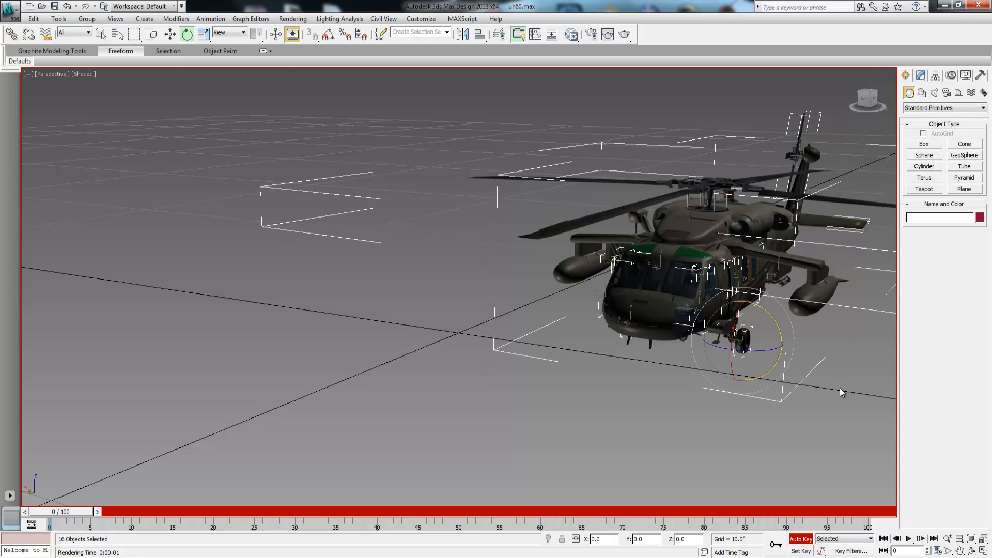
click(171, 35)
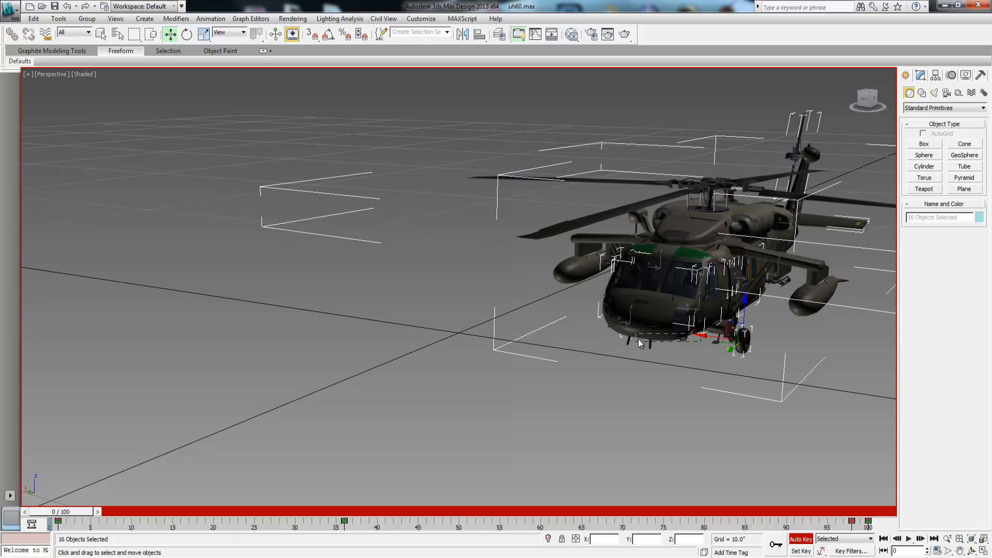
click(687, 344)
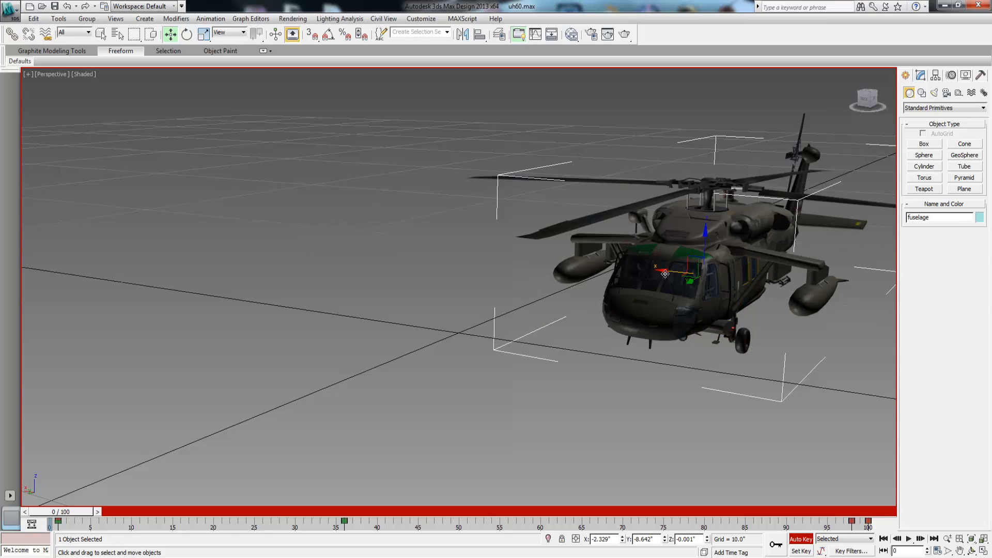
drag(664, 270, 664, 279)
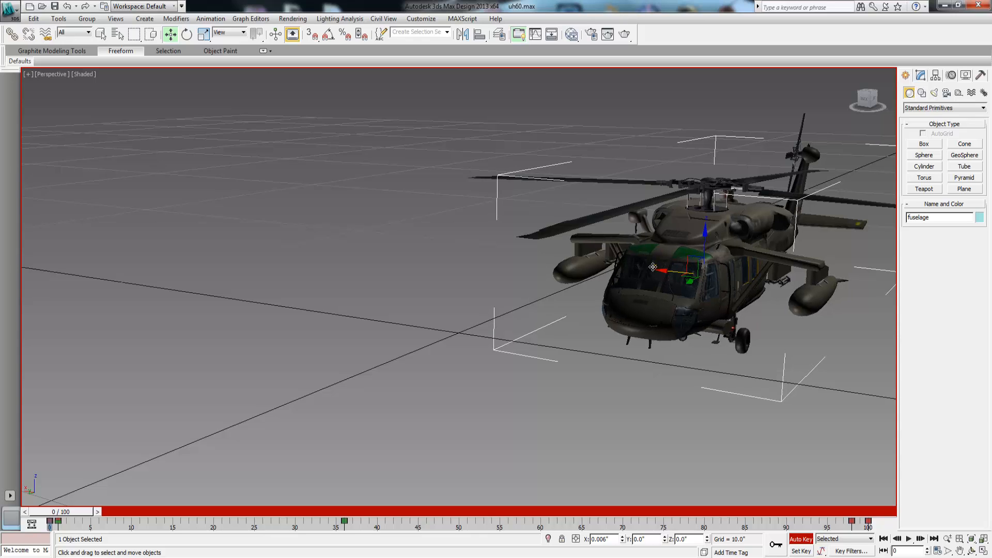
drag(953, 515, 889, 442)
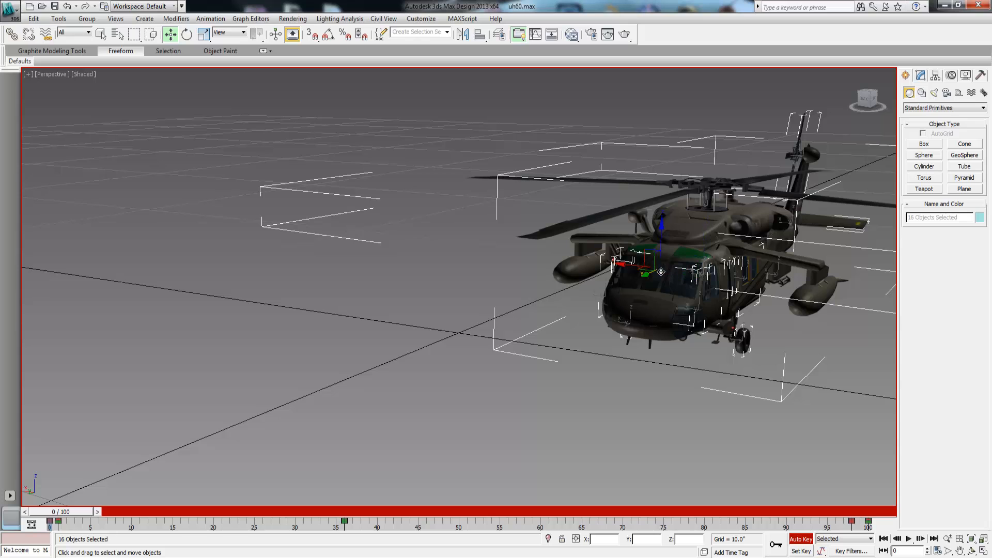
drag(620, 264, 299, 82)
click(802, 429)
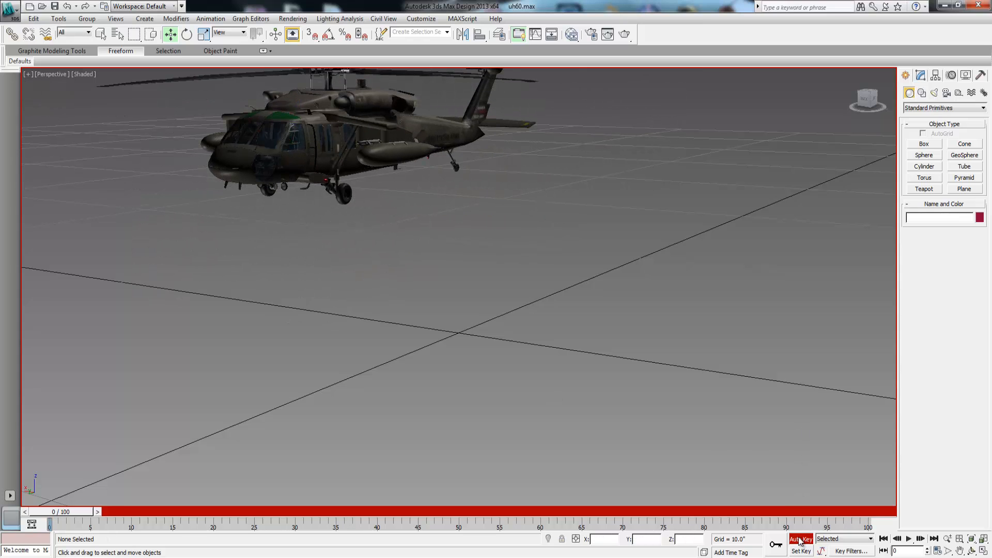
Step: Scrub the timeline from frame 0 to frame 51 to check the helicopter's changed flight path
mouse_move(74, 514)
mouse_down()
mouse_move(858, 520)
mouse_move(63, 526)
mouse_move(625, 553)
mouse_move(858, 538)
mouse_move(724, 509)
mouse_move(547, 501)
mouse_move(71, 514)
mouse_up()
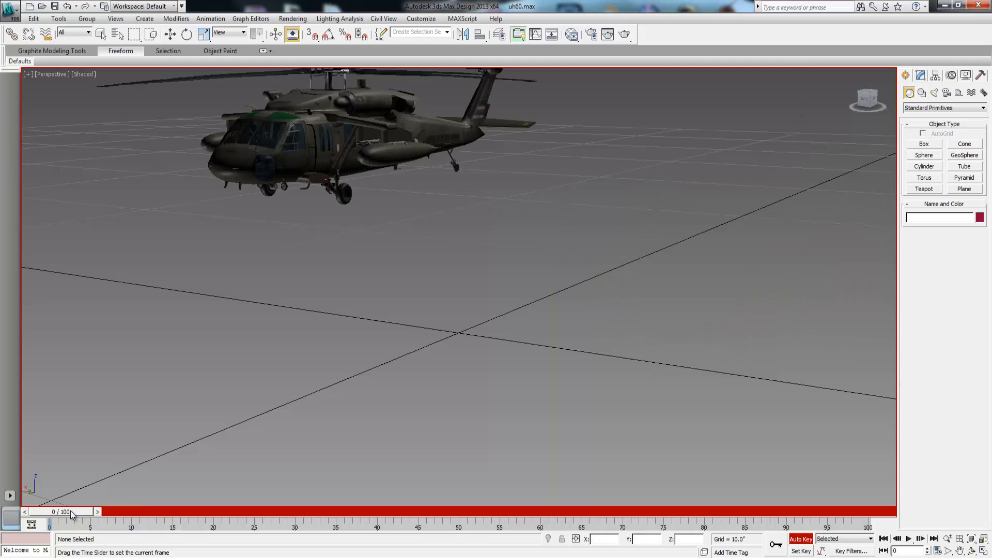
key(w)
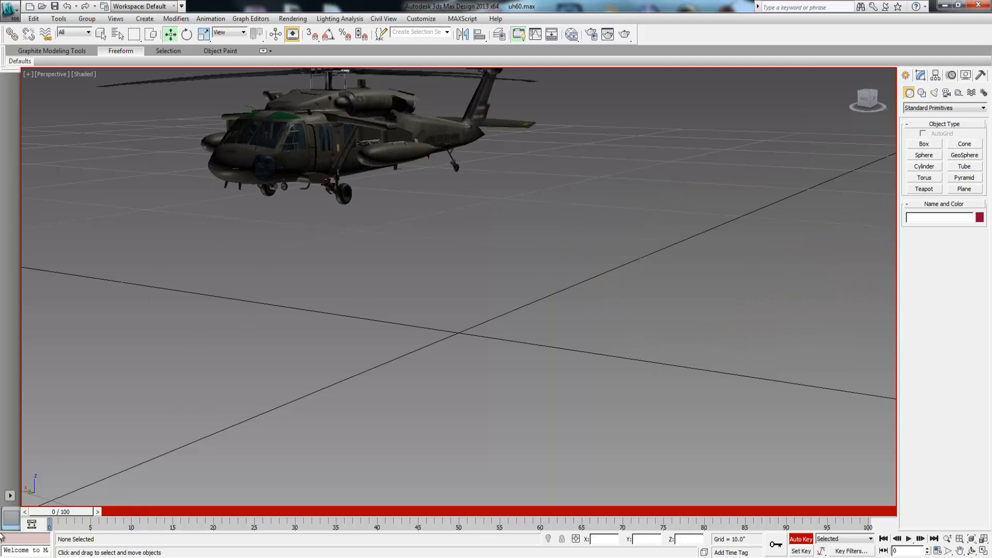
drag(66, 509, 533, 511)
drag(573, 543, 470, 543)
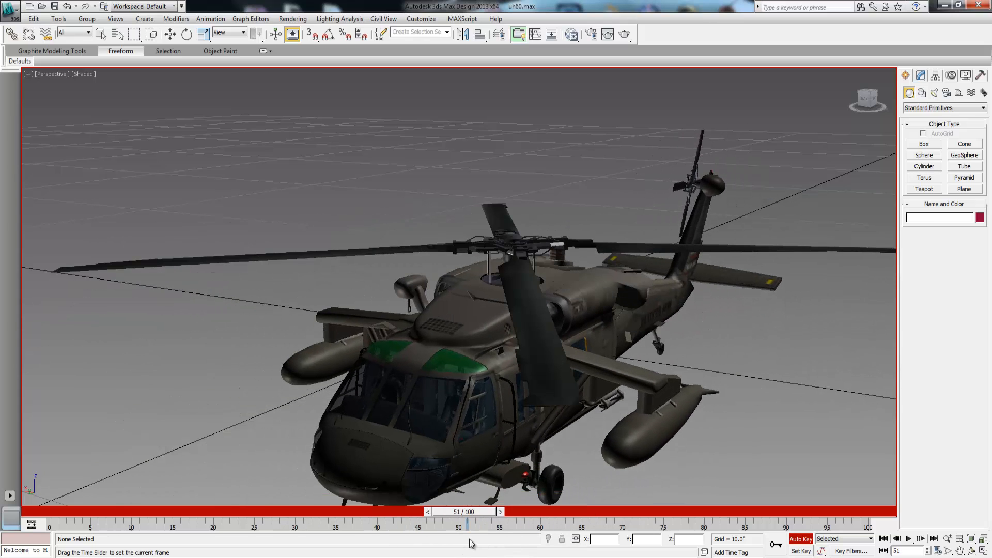
key(w)
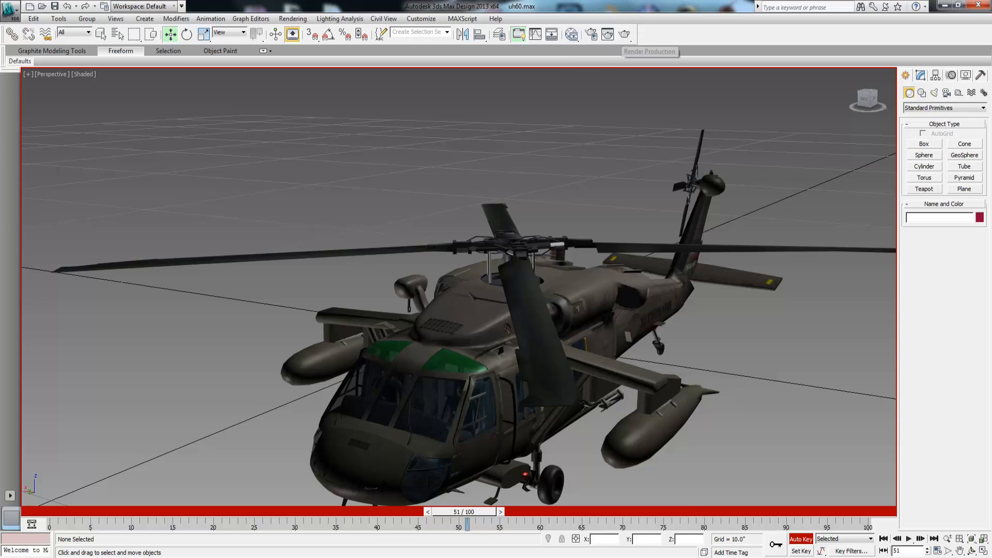
Step: Switch to After Effects and create a new composition with the HDTV 1080 29.97 preset at 1920x1080
click(915, 557)
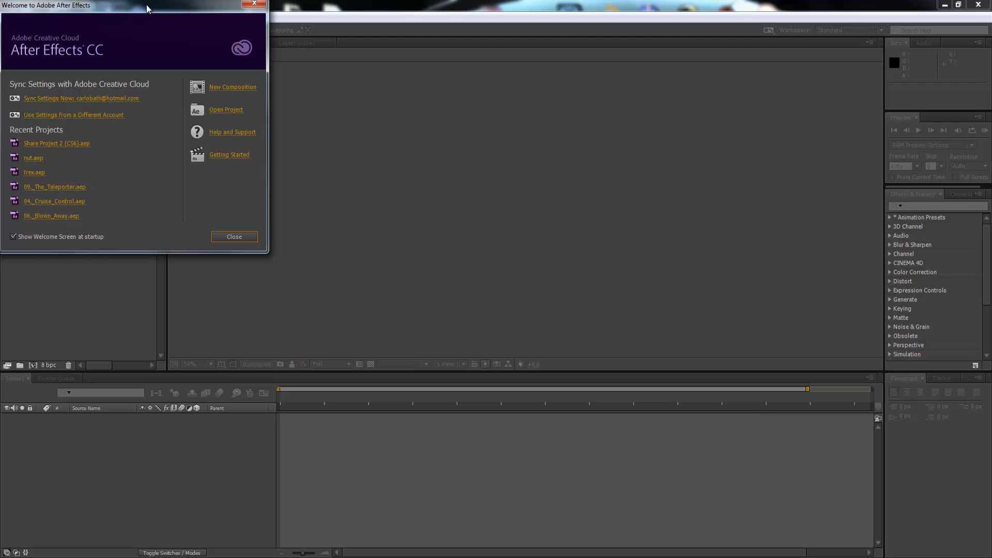
drag(138, 8, 447, 150)
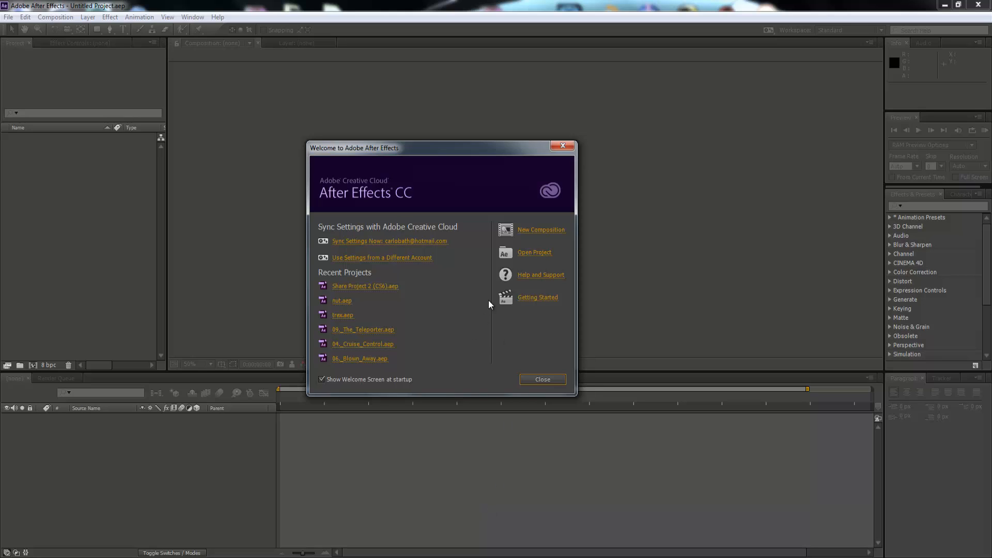
click(542, 230)
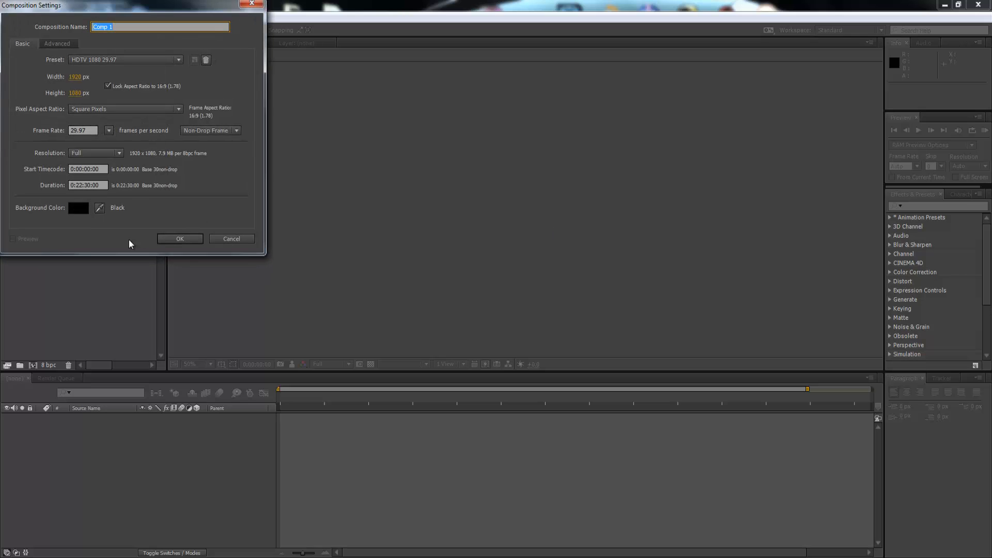
click(178, 239)
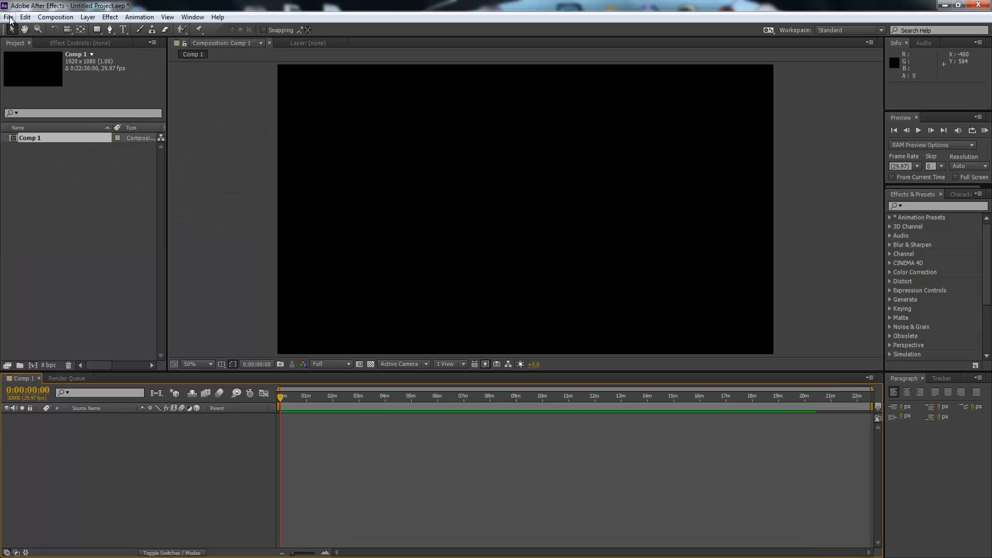
Step: Import heli 1.mov from the Desktop and create a new composition from that footage
click(9, 17)
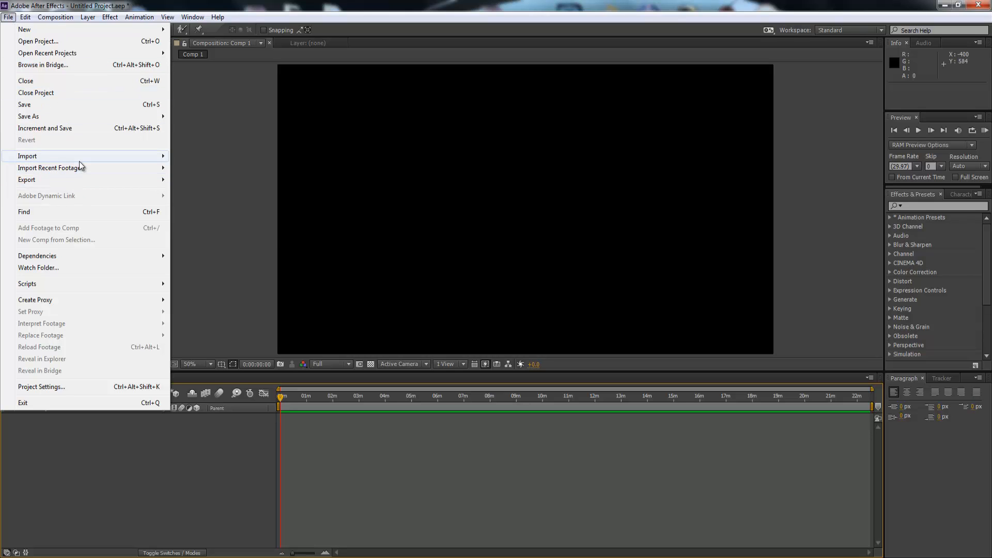
mouse_move(83, 157)
click(273, 156)
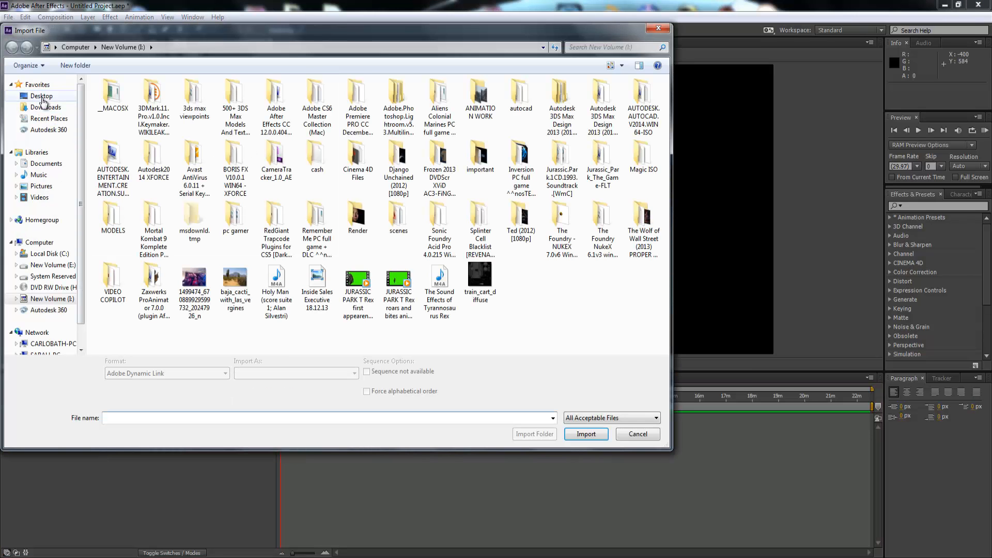
click(42, 98)
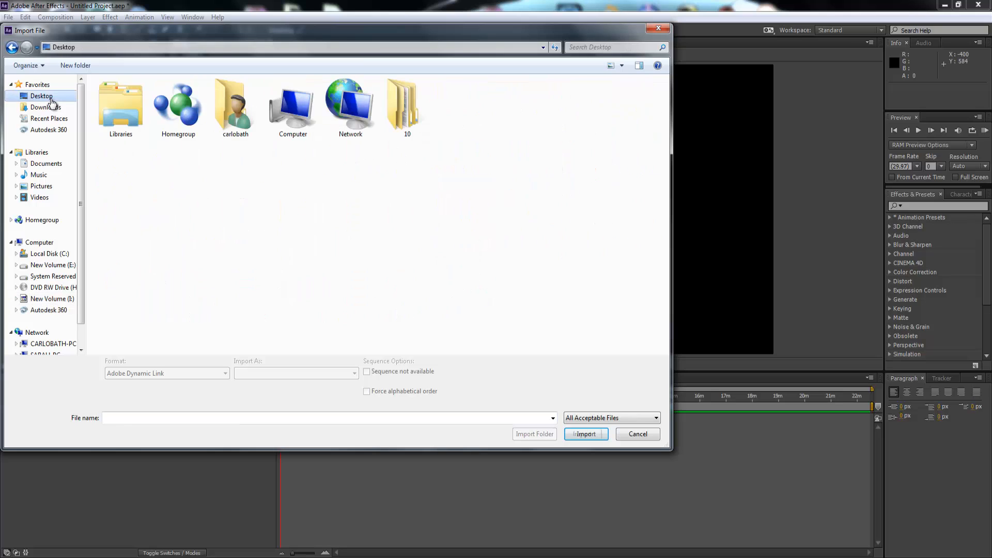
double_click(291, 193)
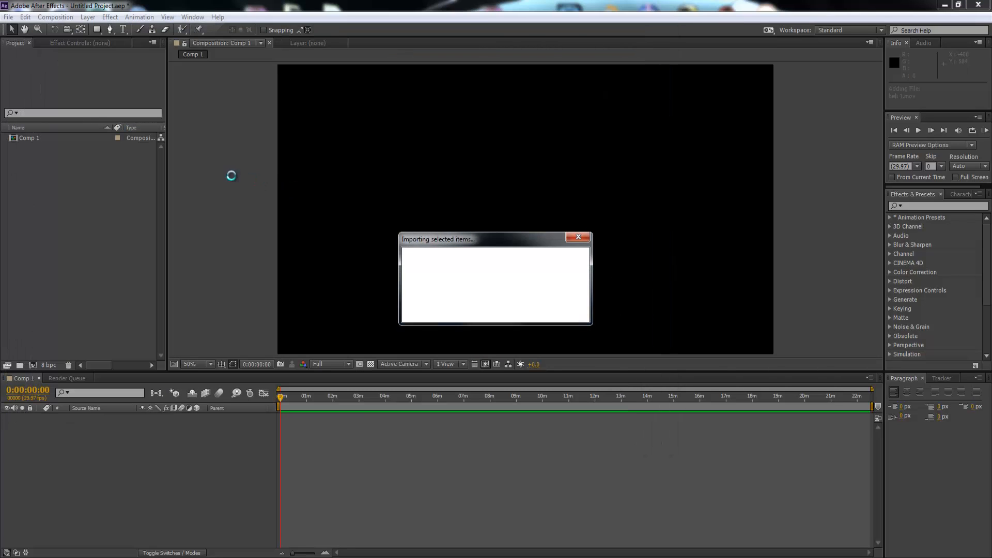
click(32, 366)
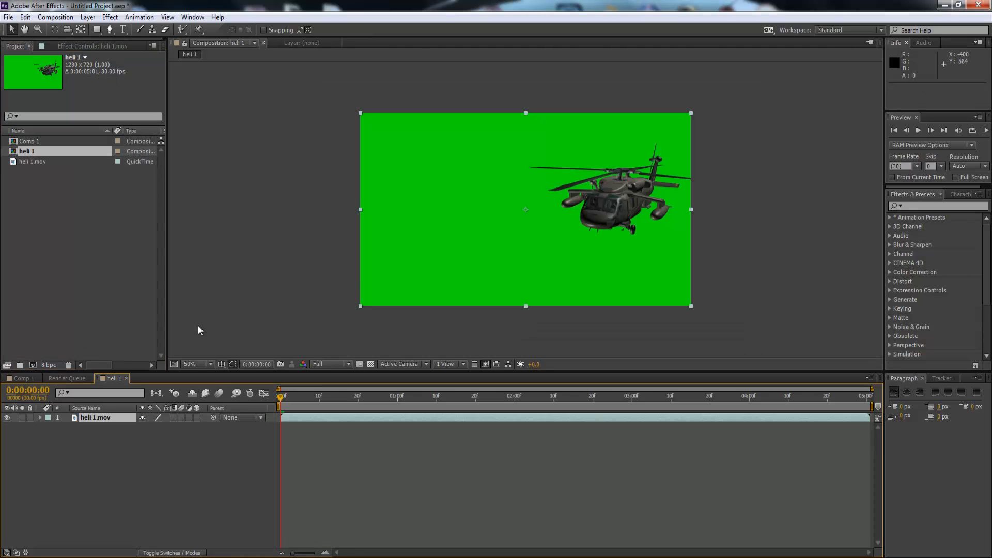
Step: Preview the heli 1 composition in RAM and trim the end of the heli 1.mov layer to a duration of 0:00:03:07
click(985, 131)
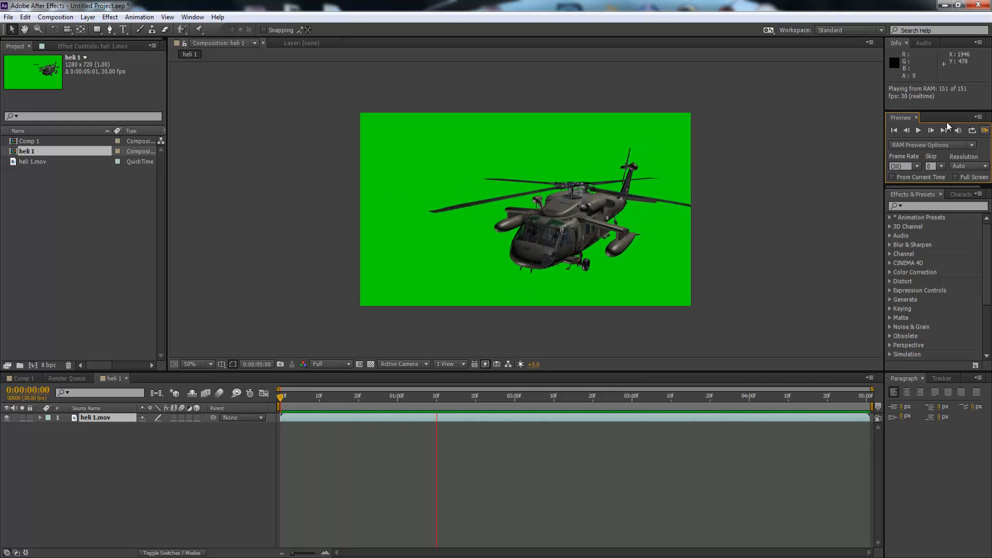
click(919, 132)
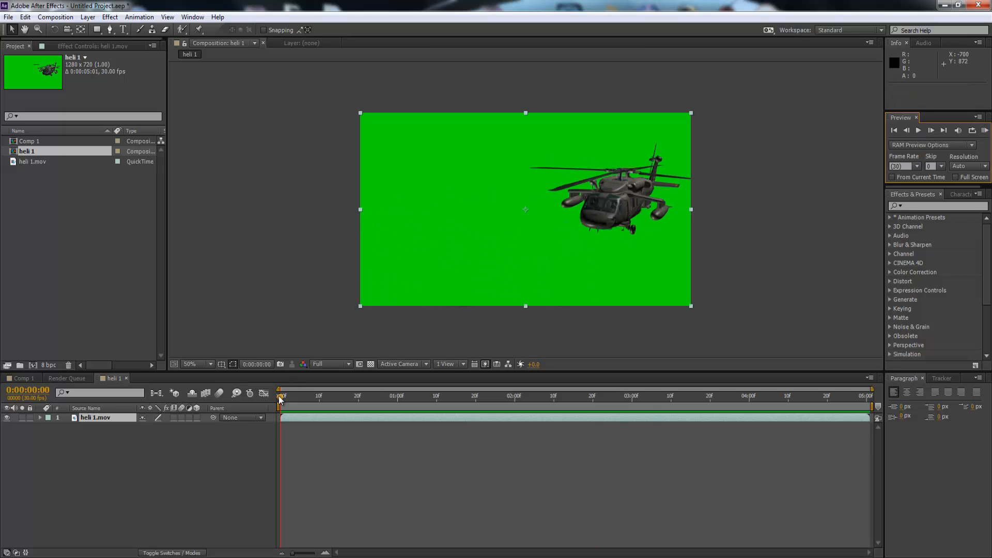
drag(303, 400, 662, 432)
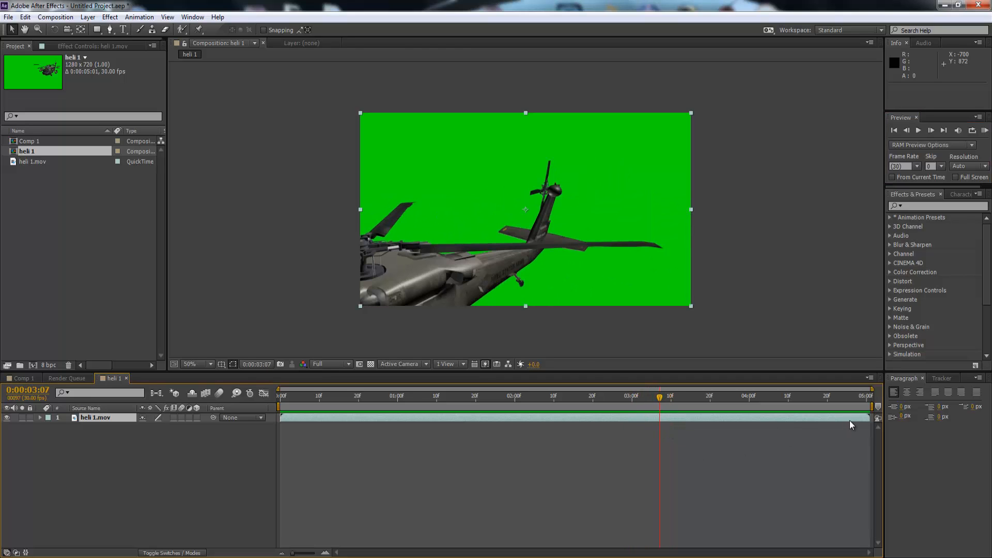
drag(868, 417, 641, 405)
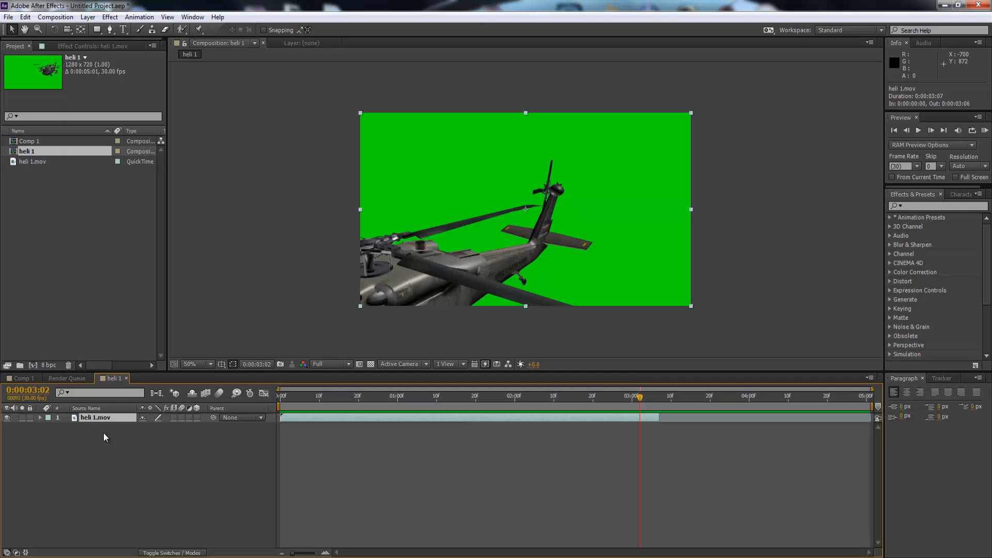
Step: Duplicate the heli 1.mov layer and rename the upper copy to 2
key(ctrl+d)
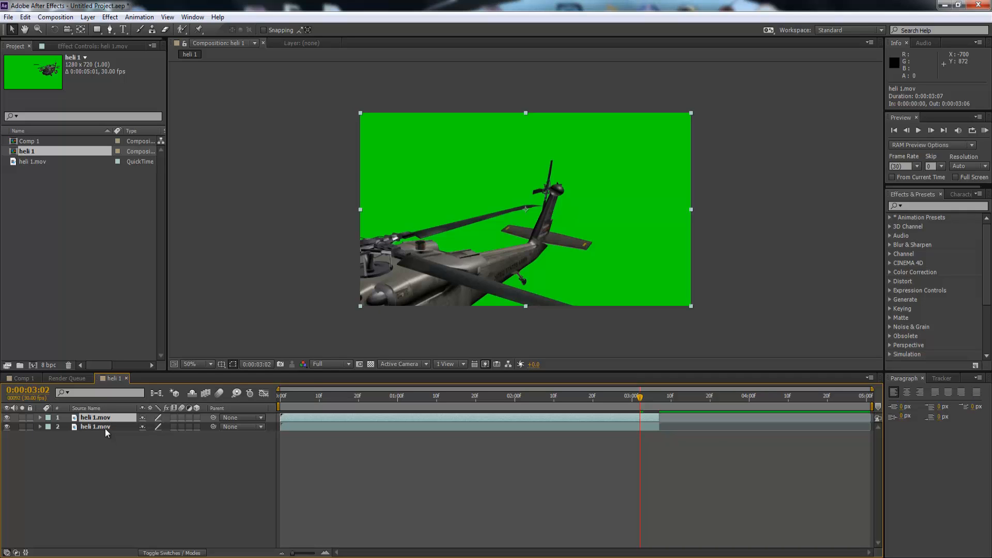
click(101, 429)
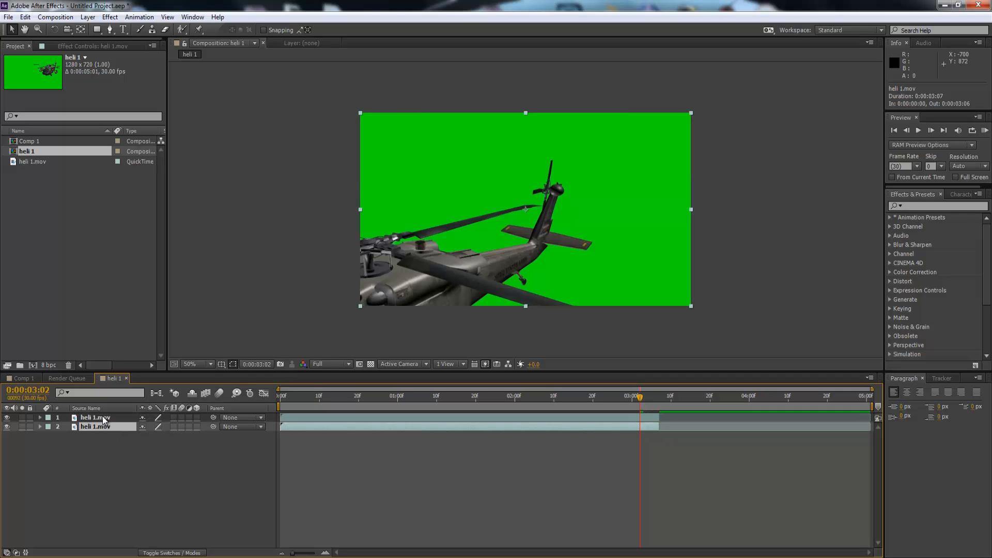
click(104, 420)
right_click(104, 420)
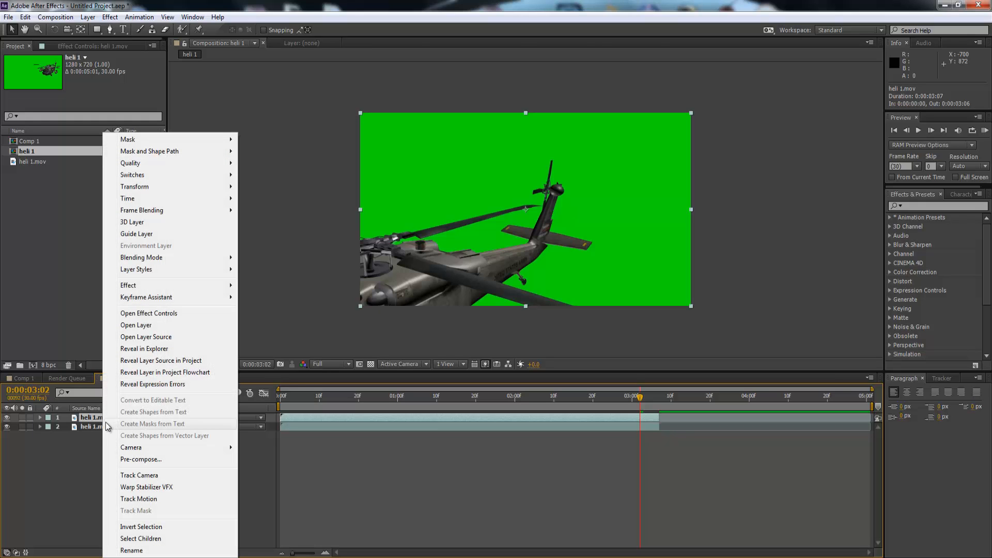
click(143, 547)
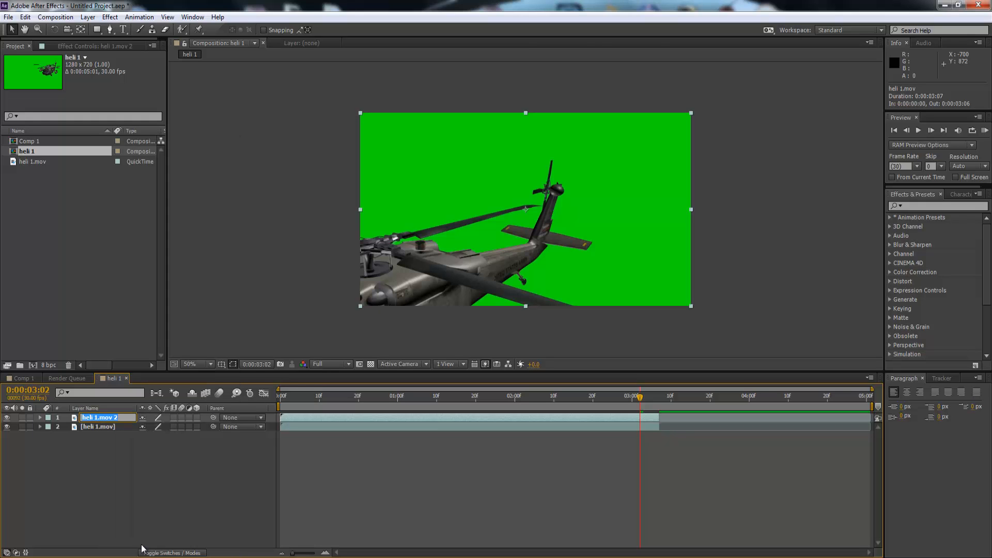
text(2)
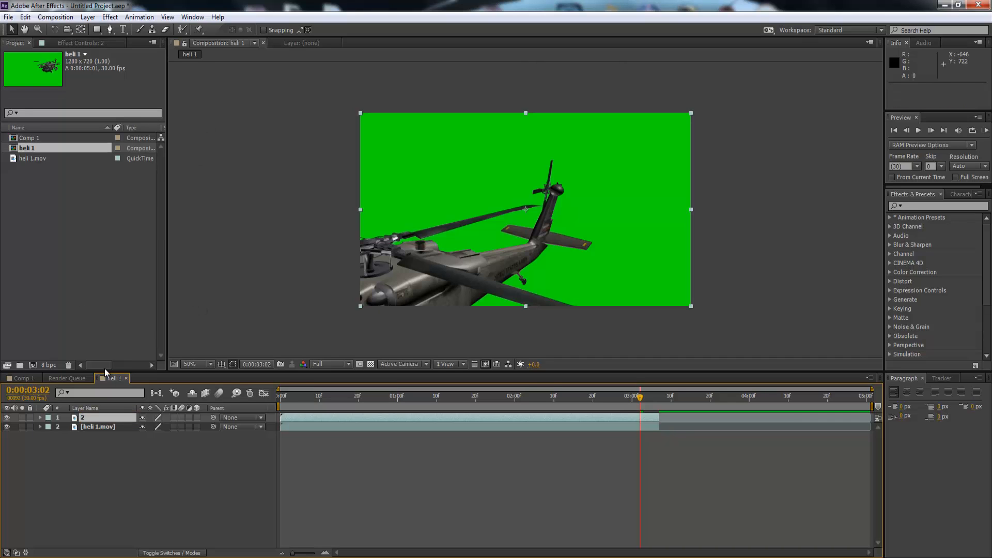
Step: Scale layer 2 down and place it at the frame's upper-left corner, around position 34, 62, checking the placement back to the first frame
mouse_move(413, 171)
mouse_down()
mouse_move(430, 179)
mouse_move(437, 157)
mouse_move(416, 170)
mouse_up()
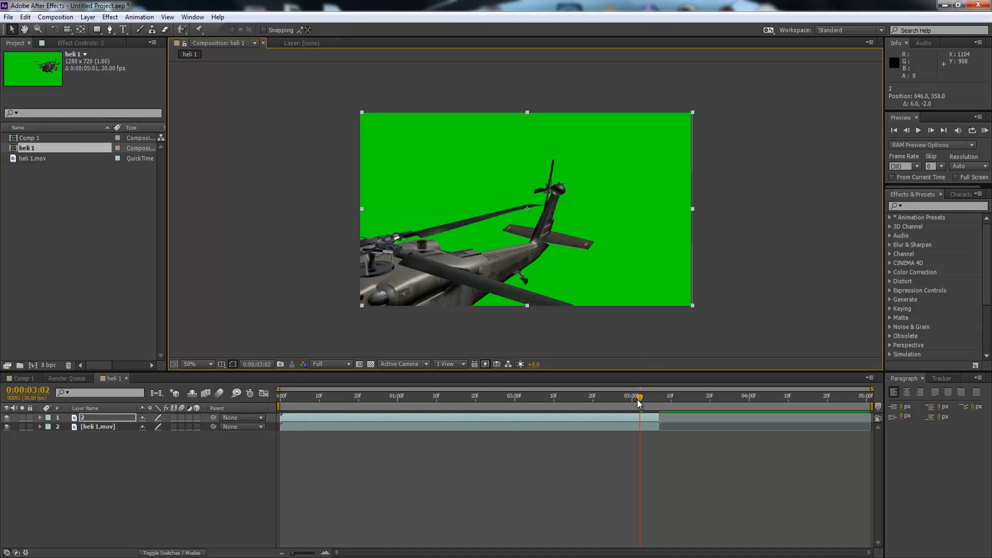
drag(618, 396, 445, 397)
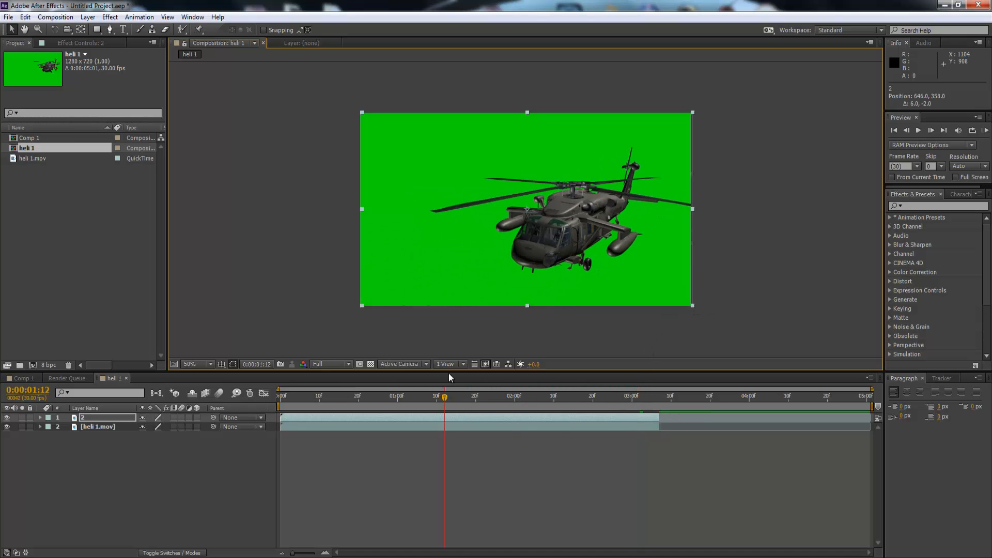
drag(531, 256, 361, 254)
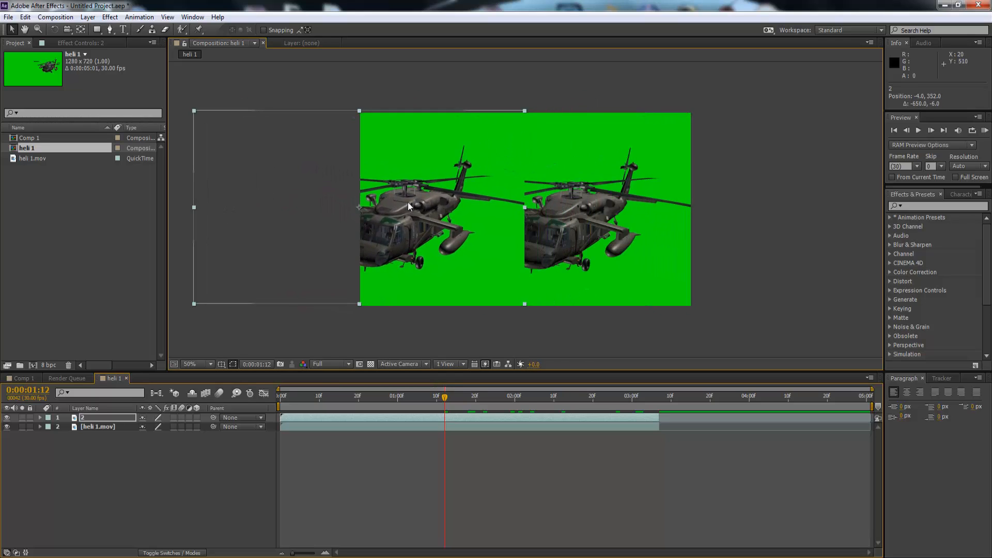
drag(523, 111, 481, 141)
drag(427, 190, 443, 124)
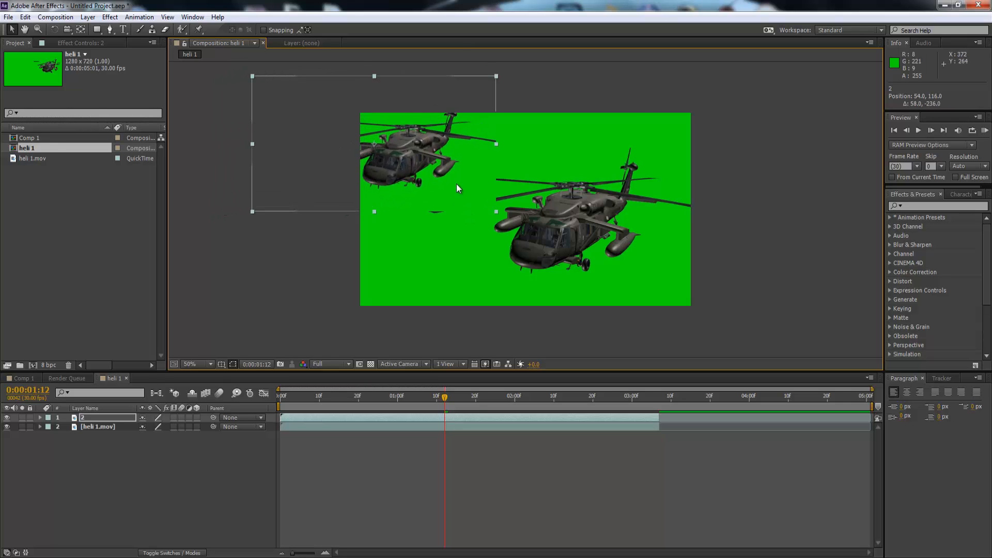
drag(456, 187, 451, 172)
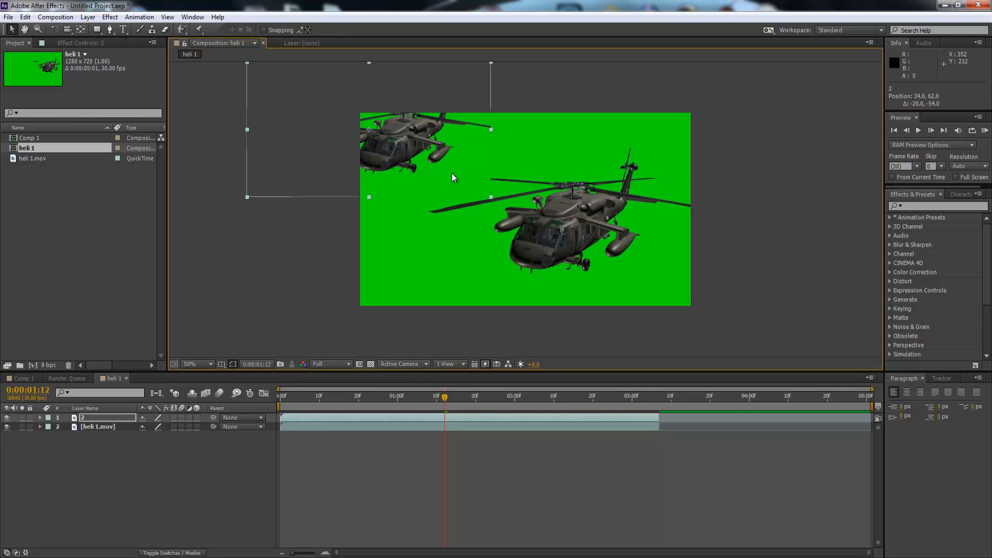
click(319, 271)
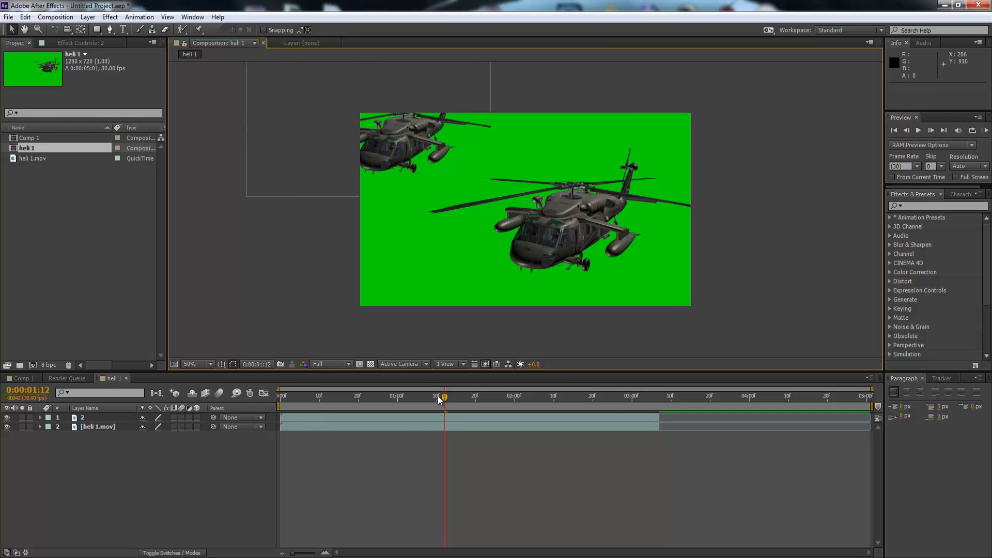
drag(438, 399, 271, 399)
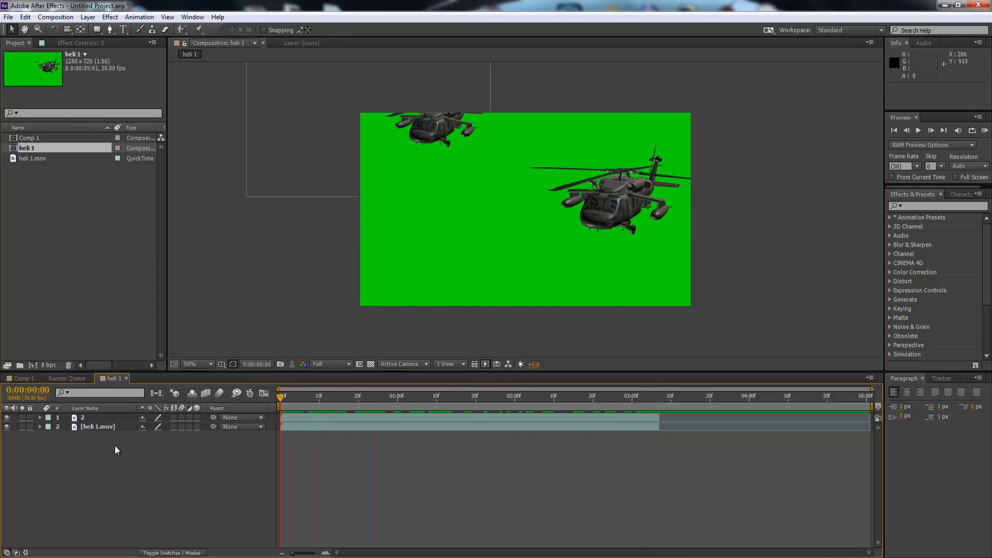
Step: Import the US_Navy aircraft carrier JPEG from the Desktop and add it to heli 1 below both helicopter layers
click(8, 17)
mouse_move(56, 161)
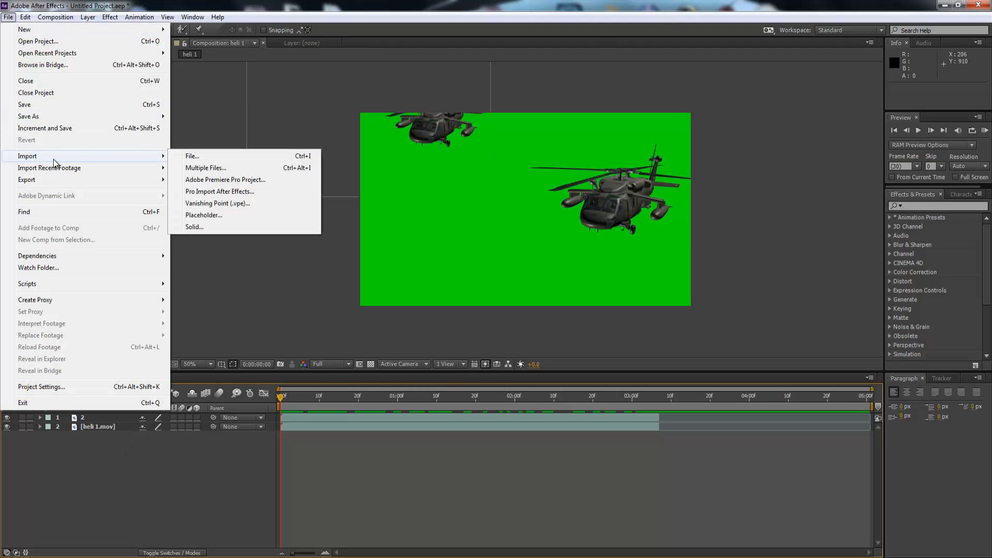
click(191, 156)
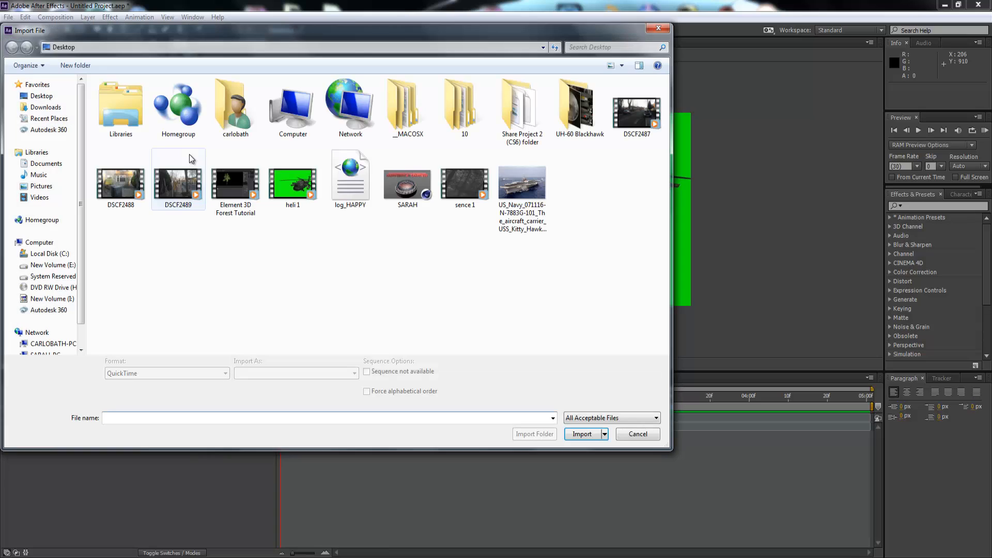
double_click(510, 185)
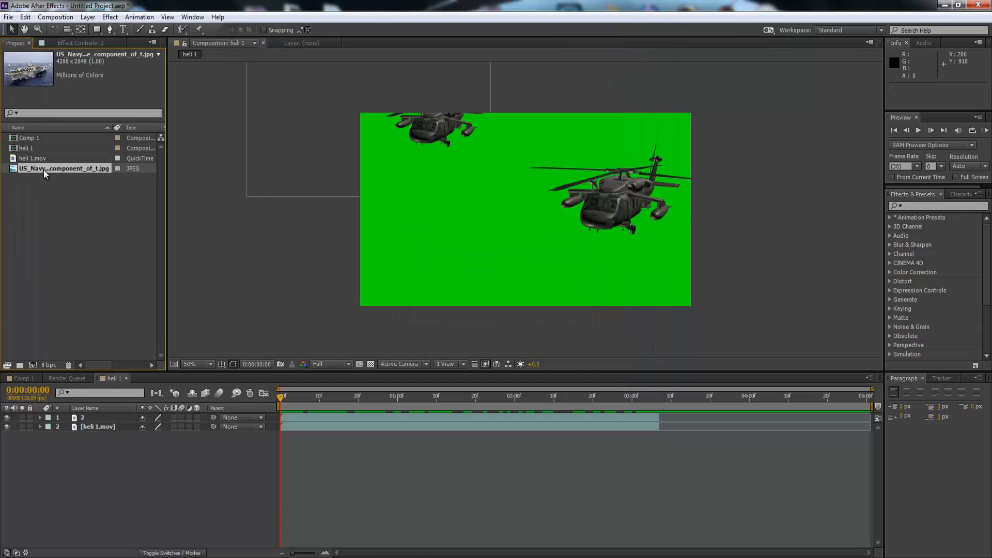
drag(40, 168, 73, 438)
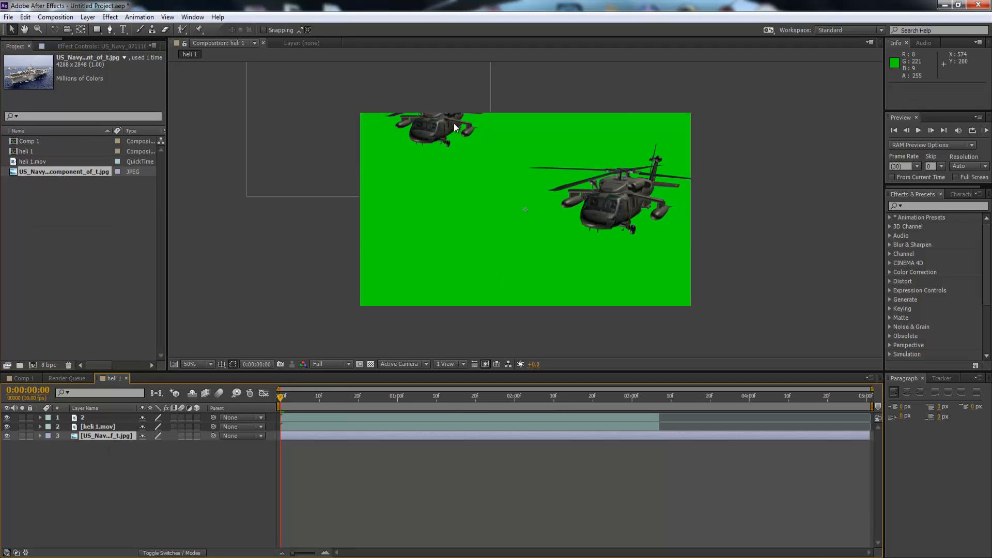
Step: Apply Keylight (1.2) to the heli 1.mov layer and sample its green background as the Screen Colour
click(102, 426)
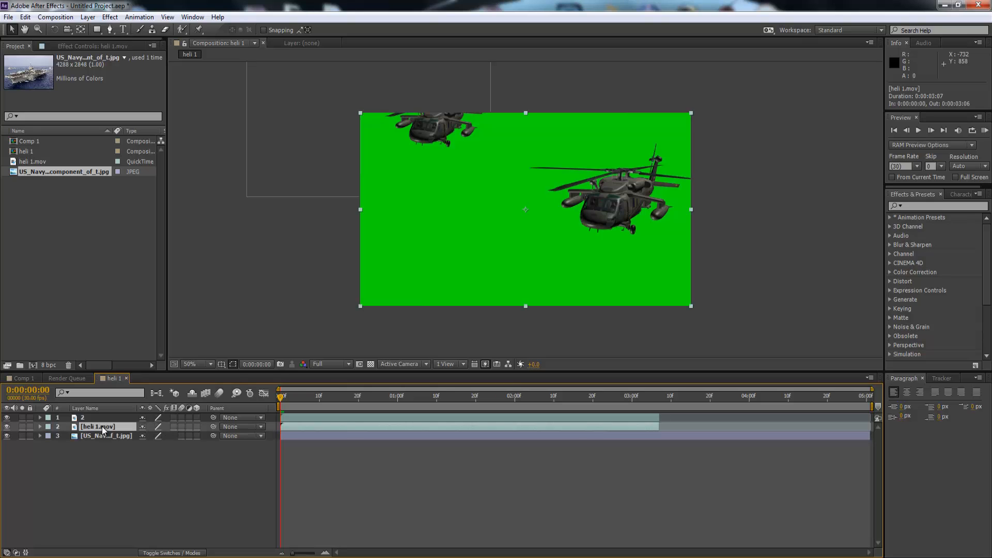
right_click(101, 426)
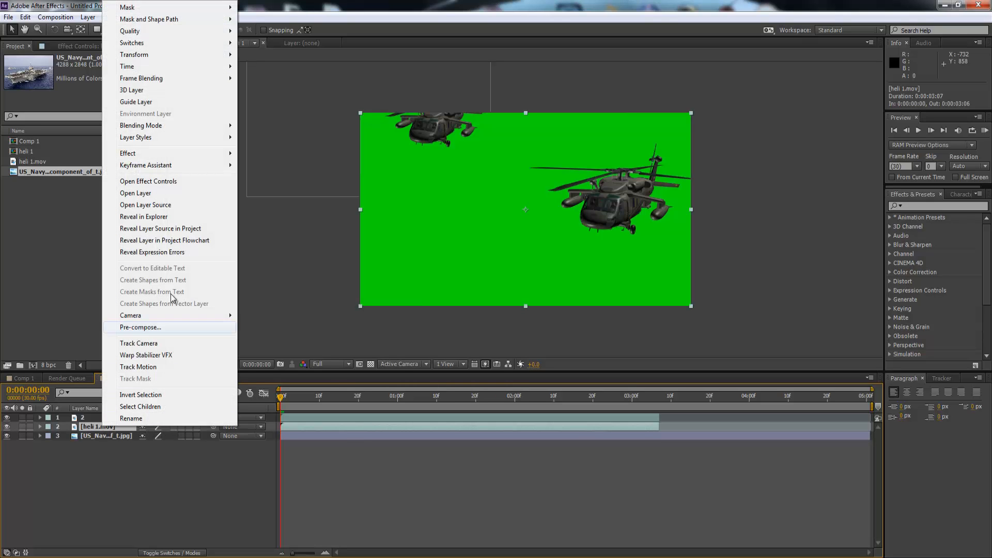
mouse_move(216, 160)
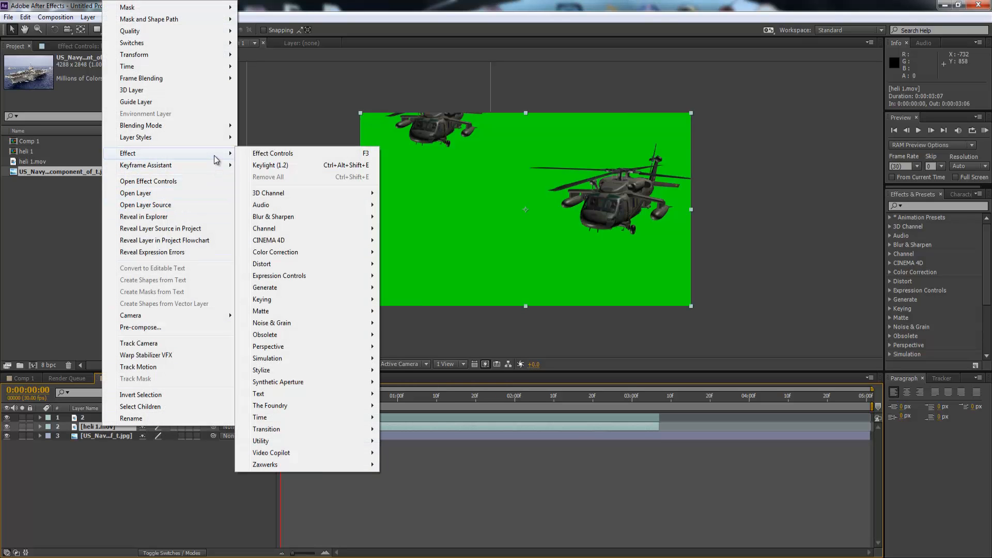
click(274, 163)
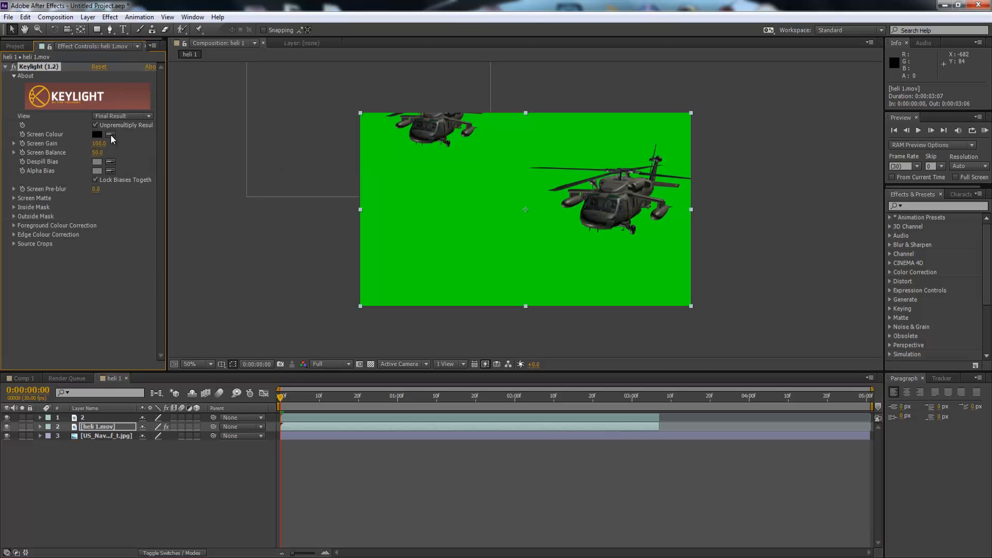
click(111, 135)
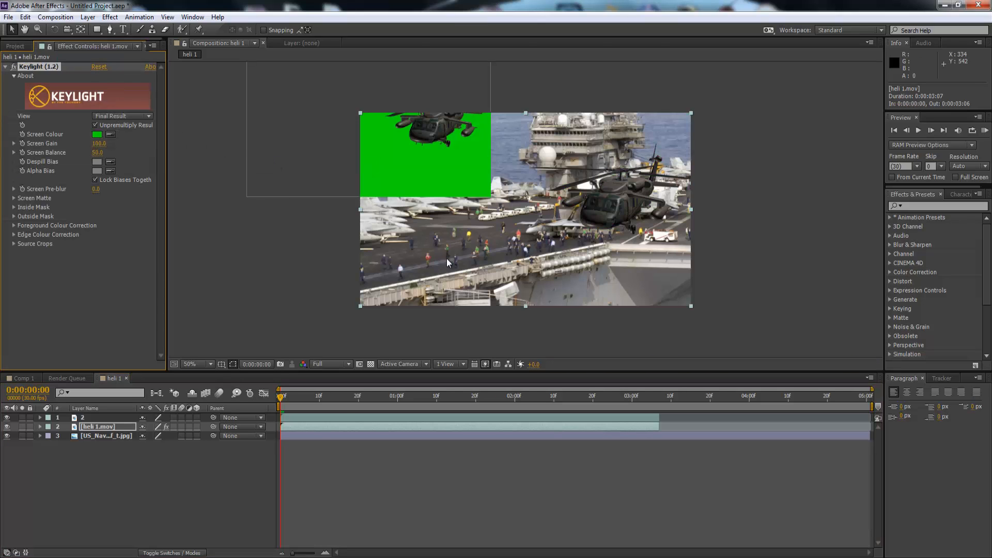
click(112, 135)
click(312, 274)
Step: Key out the green on layer 2 with Keylight (1.2) and lower the layer to about position 28, 138
click(106, 436)
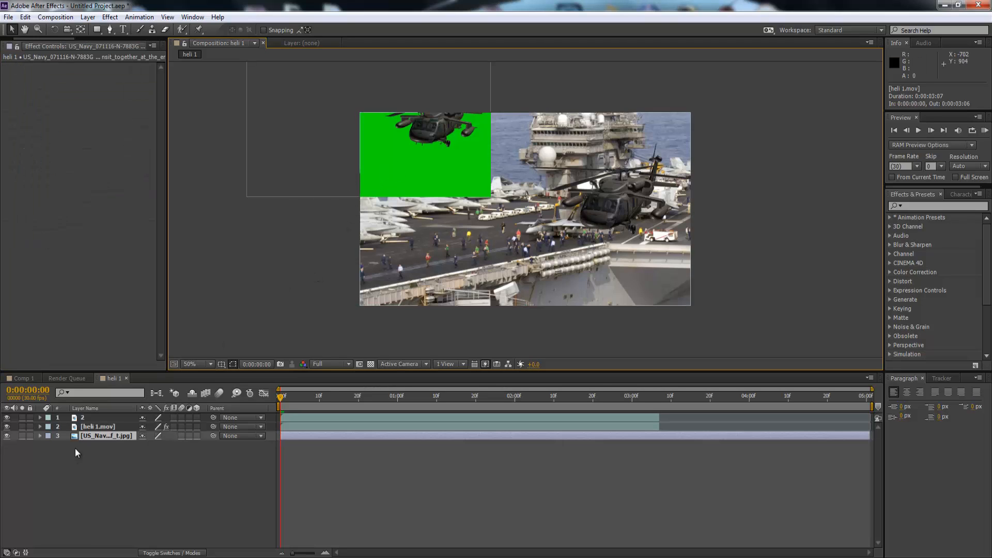
click(101, 424)
click(99, 418)
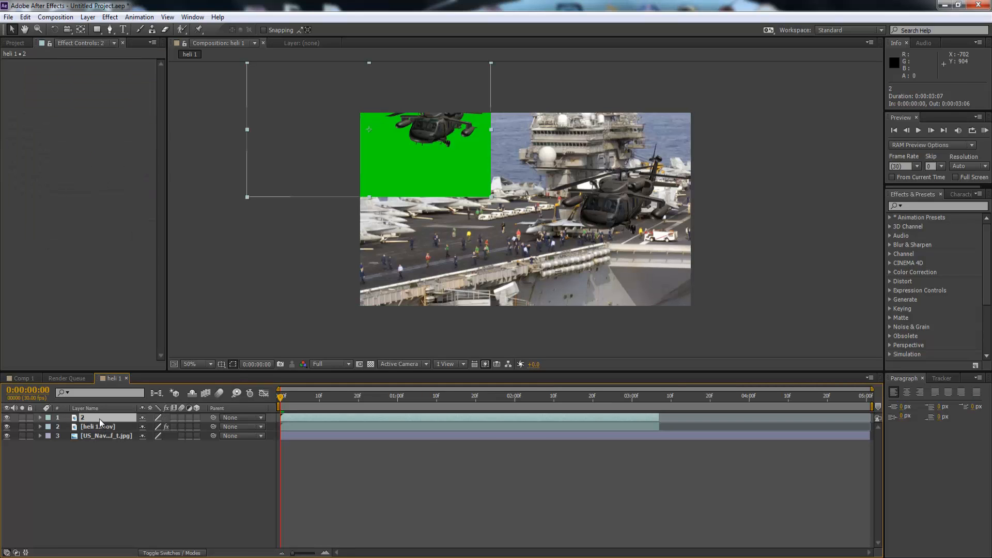
right_click(99, 418)
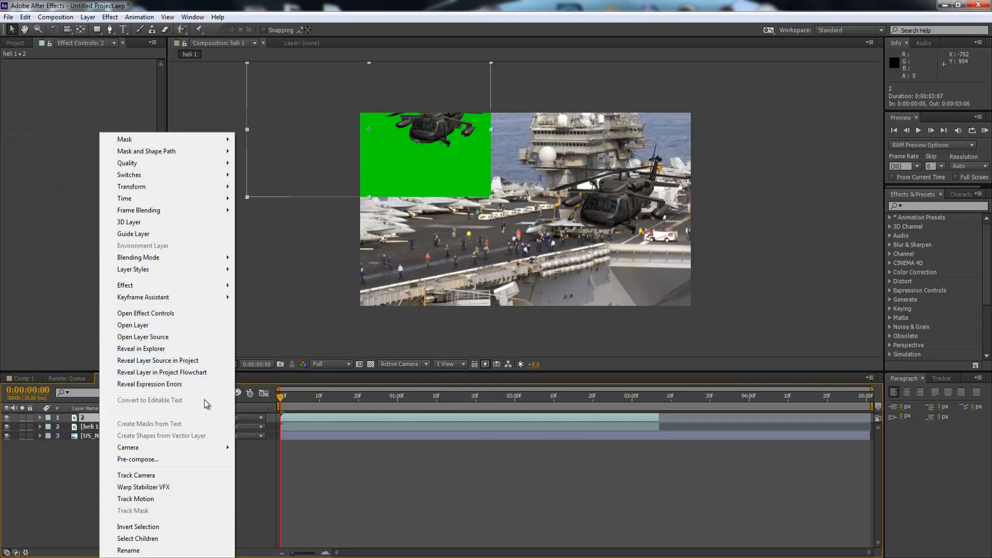
mouse_move(226, 287)
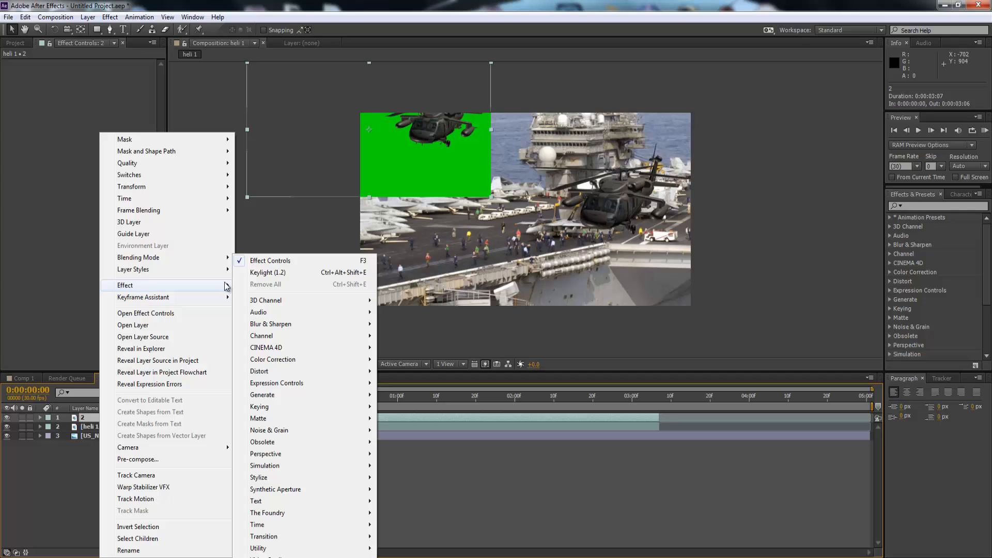
click(268, 273)
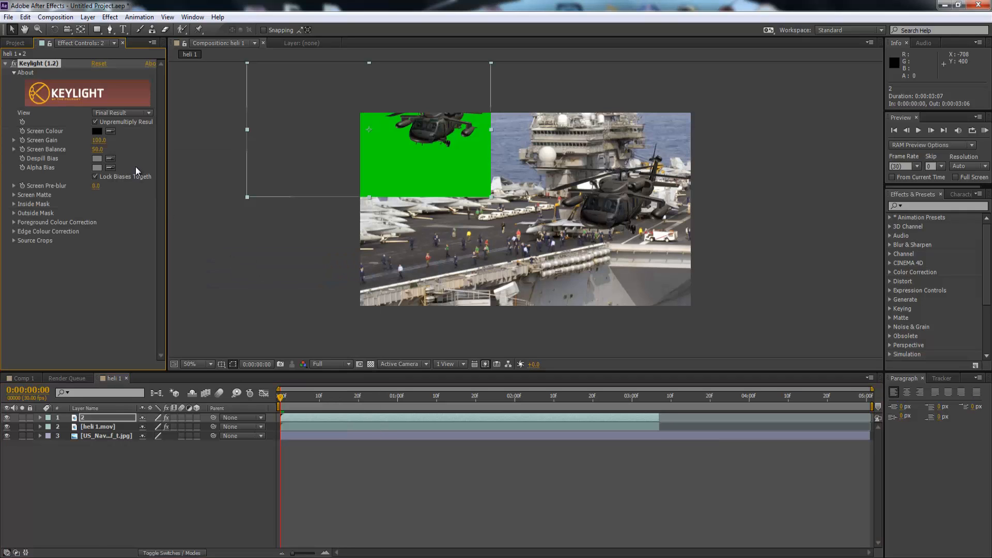
click(110, 130)
click(376, 174)
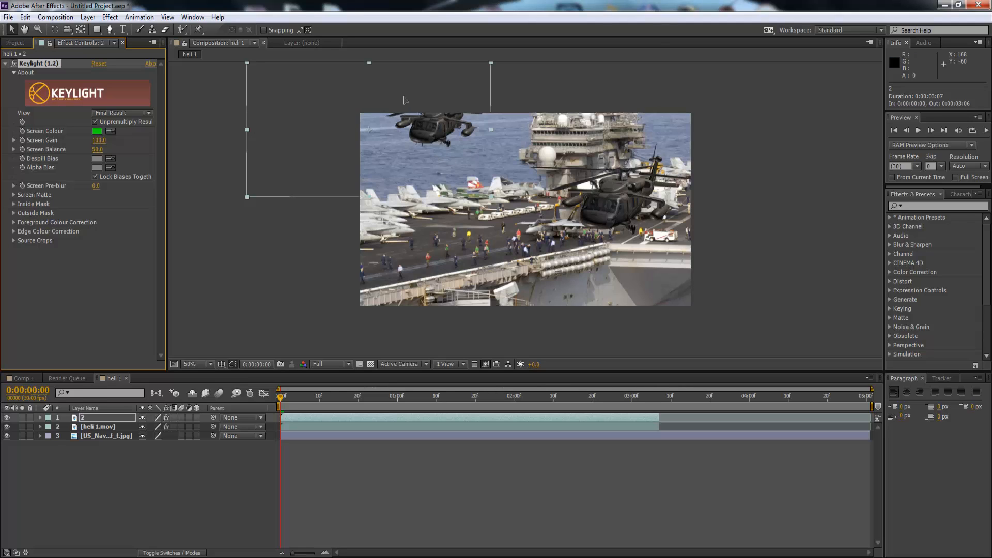
drag(405, 100, 404, 120)
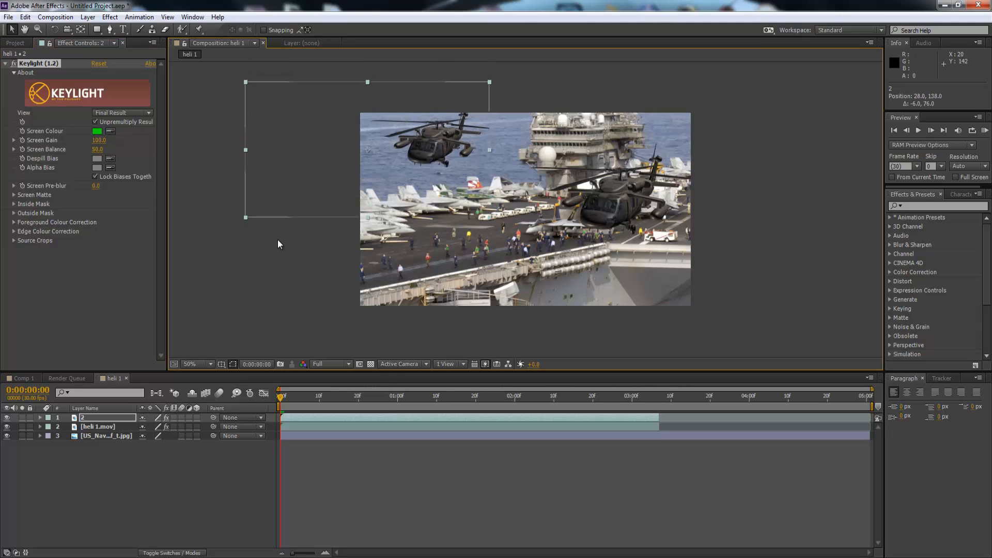
click(288, 258)
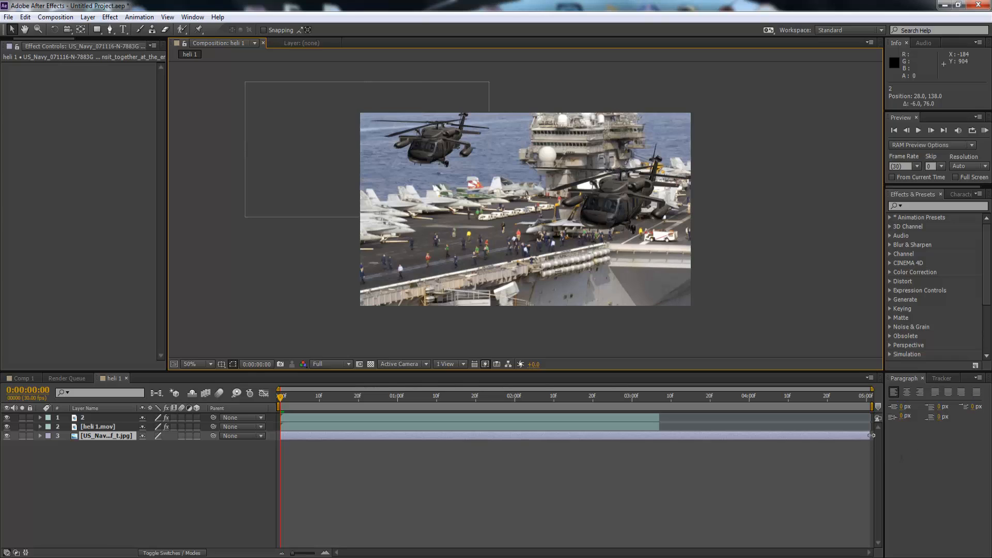
Step: Trim the end of the carrier photo layer to a duration of 0:00:03:07, matching the helicopter layers
drag(872, 435, 680, 428)
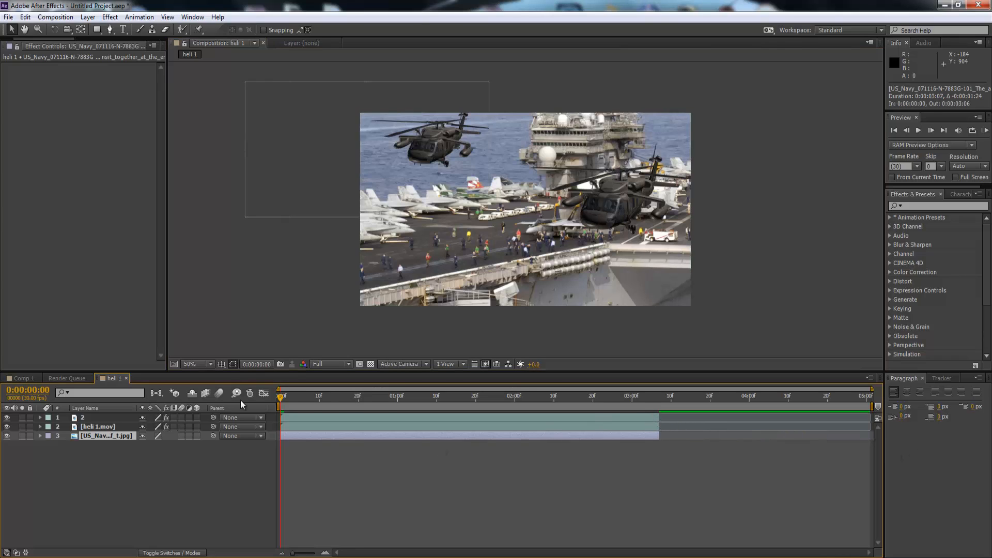
drag(298, 397, 276, 449)
click(305, 304)
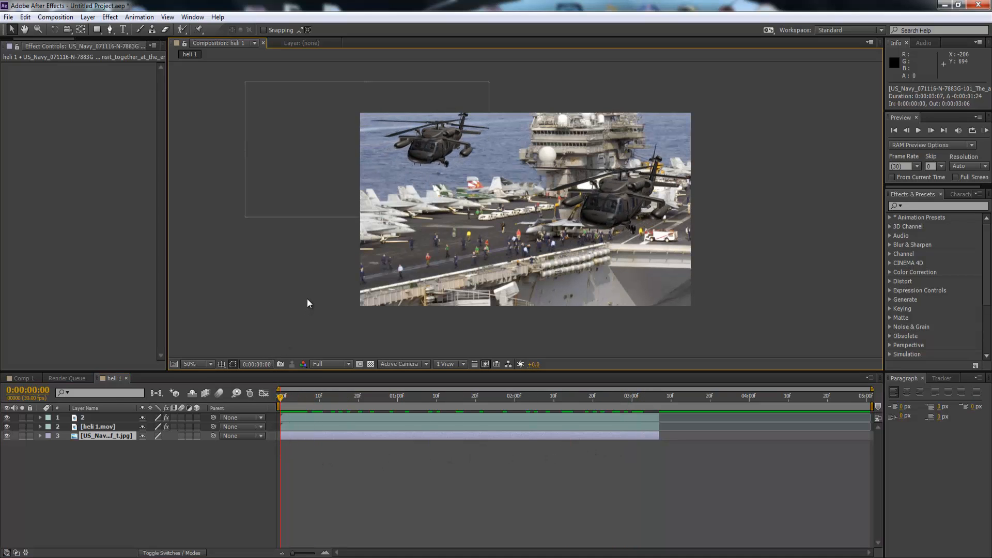
Step: Scale the carrier photo layer down to about 33% by 27% and render a RAM preview of the composite
scroll(290, 292, down, 1)
scroll(289, 292, down, 1)
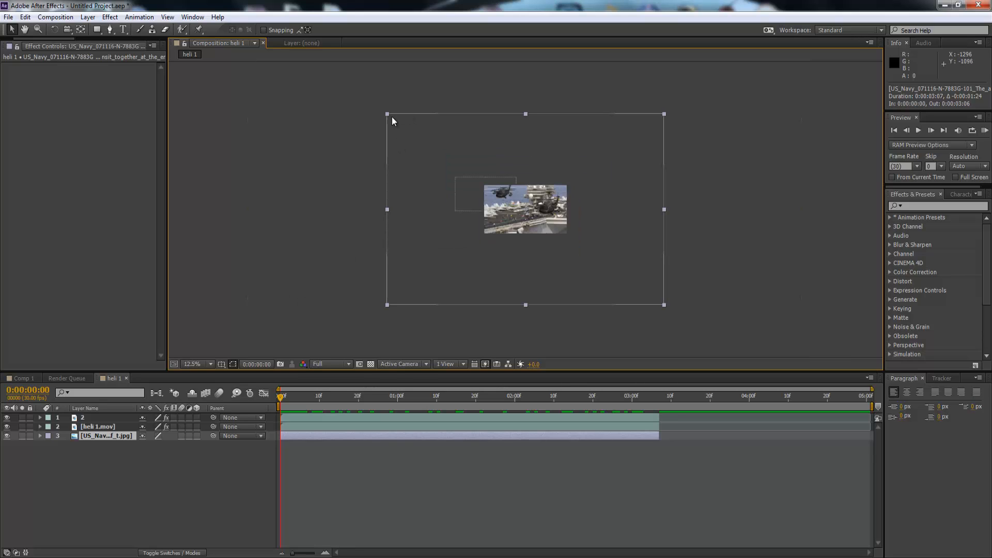
drag(389, 115, 481, 184)
key(period)
key(period)
key(period)
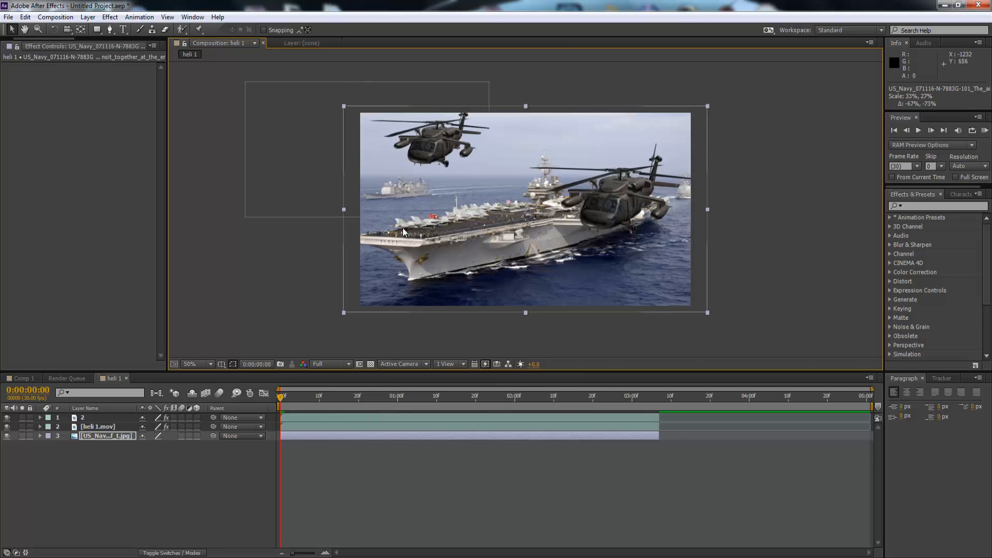
key(period)
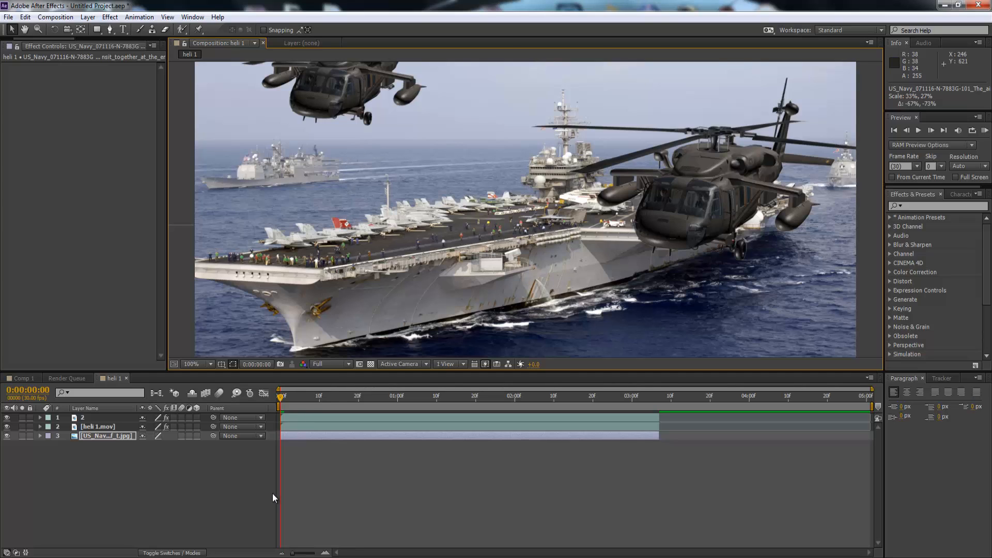
click(985, 132)
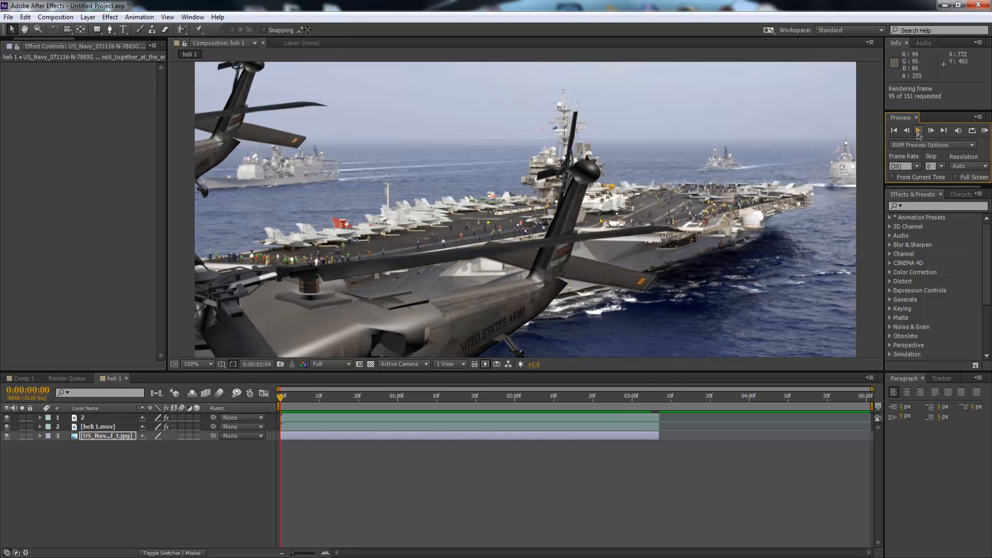
Step: Preview the composite and shift the carrier photo layer slightly down to about position 641, 368
click(919, 132)
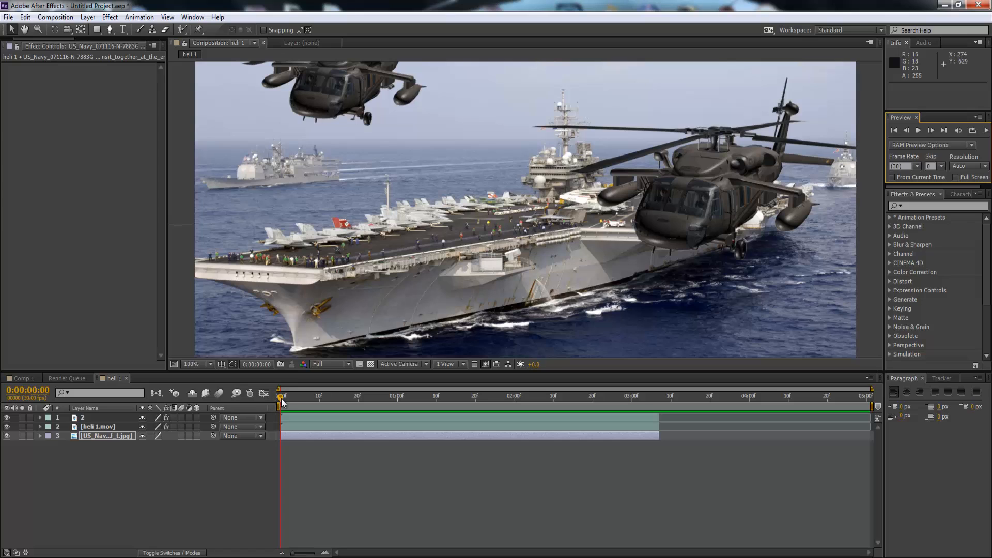
key(comma)
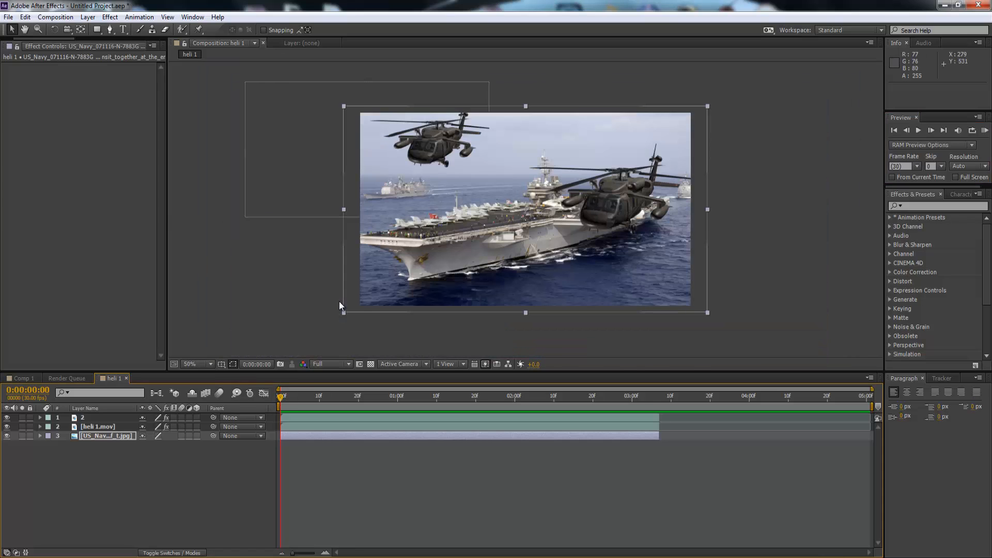
key(period)
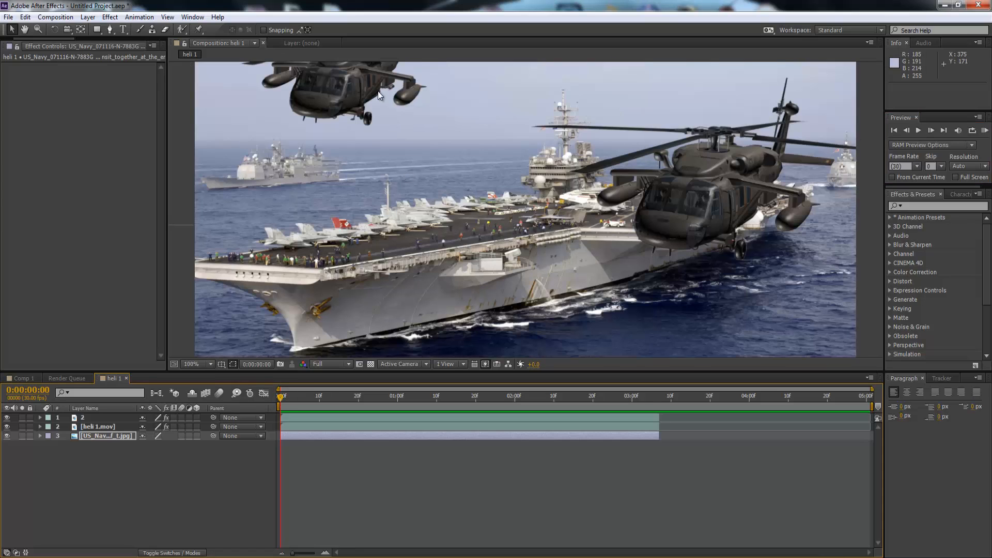
click(311, 103)
drag(314, 101, 314, 104)
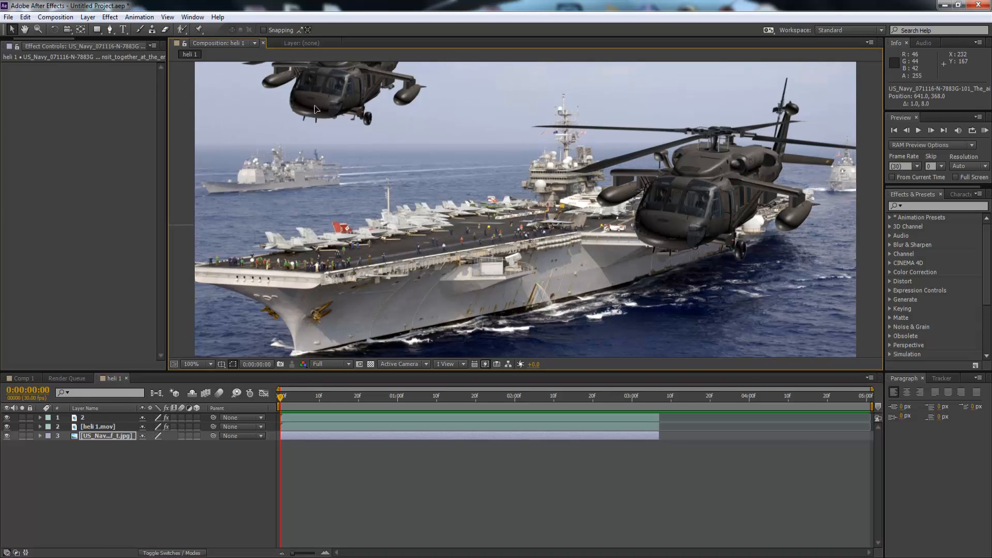
Step: Move the heli 1.mov layer to about position 631, 358 and rotate it by about 0.6°
click(92, 426)
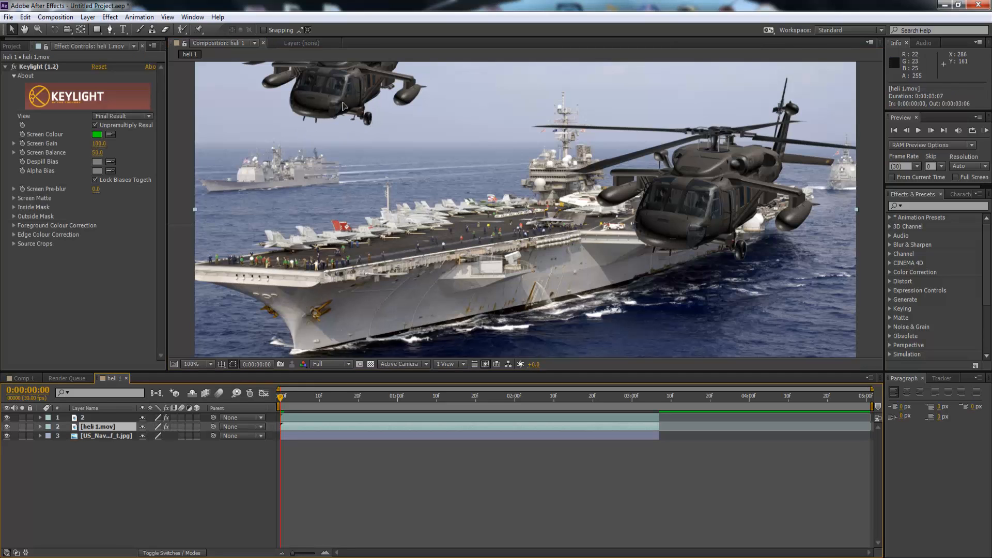
drag(746, 208, 695, 218)
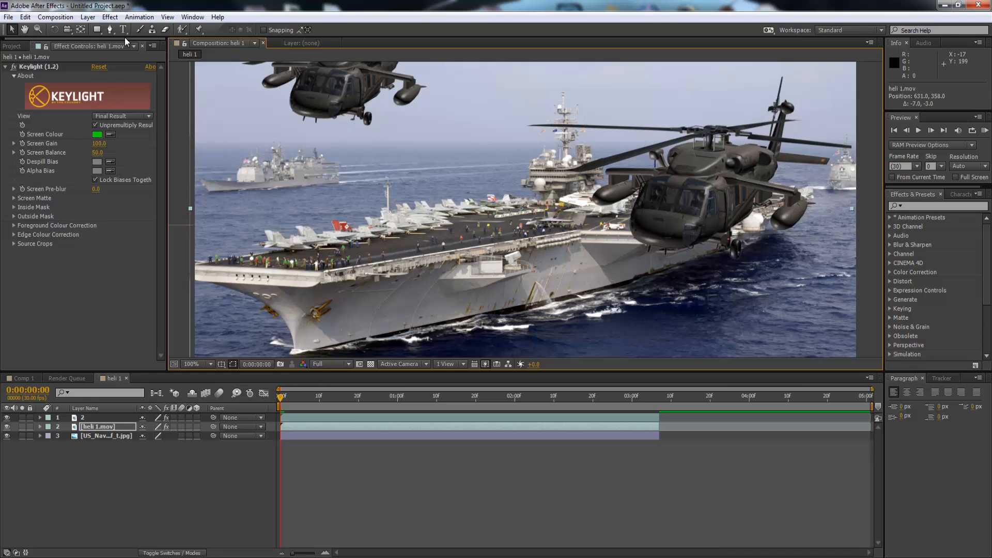
click(55, 29)
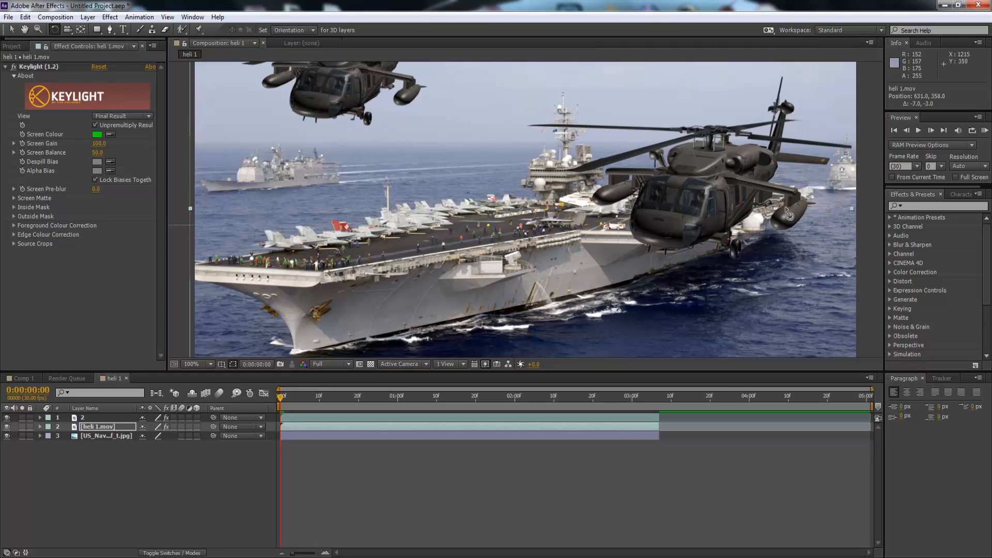
mouse_move(704, 220)
mouse_down()
mouse_move(704, 231)
mouse_move(700, 222)
mouse_up()
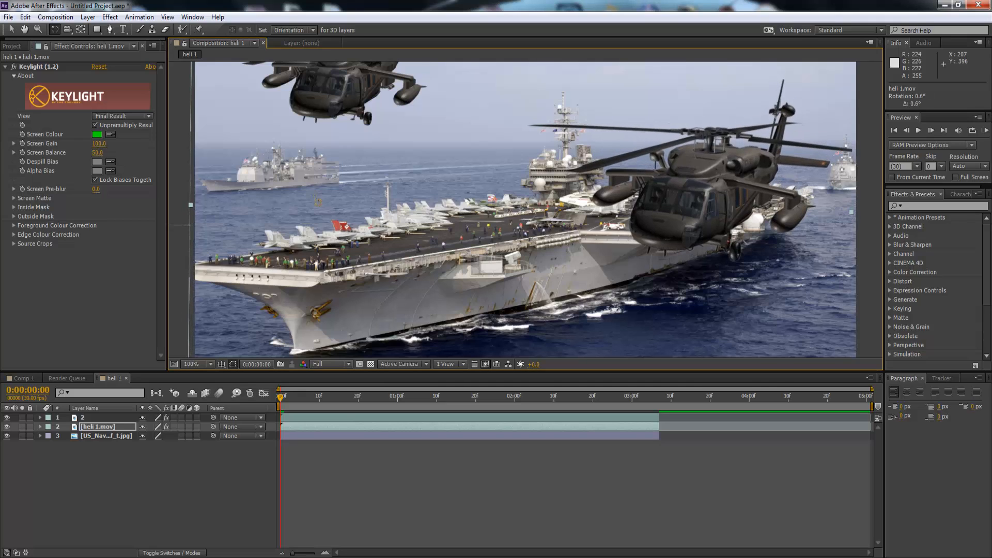
Step: Rotate layer 2, the smaller helicopter, by about 3.2°
click(110, 439)
click(101, 419)
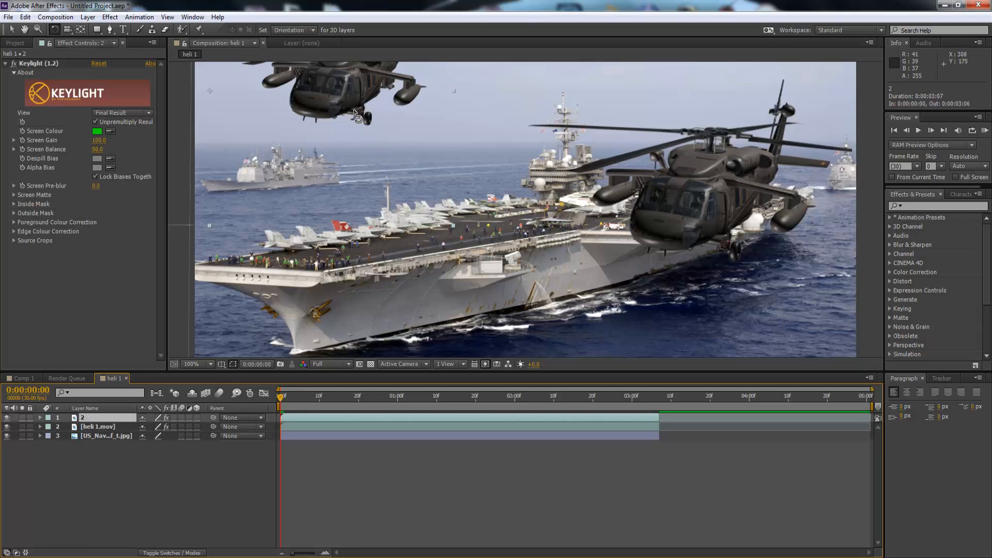
drag(356, 117, 346, 120)
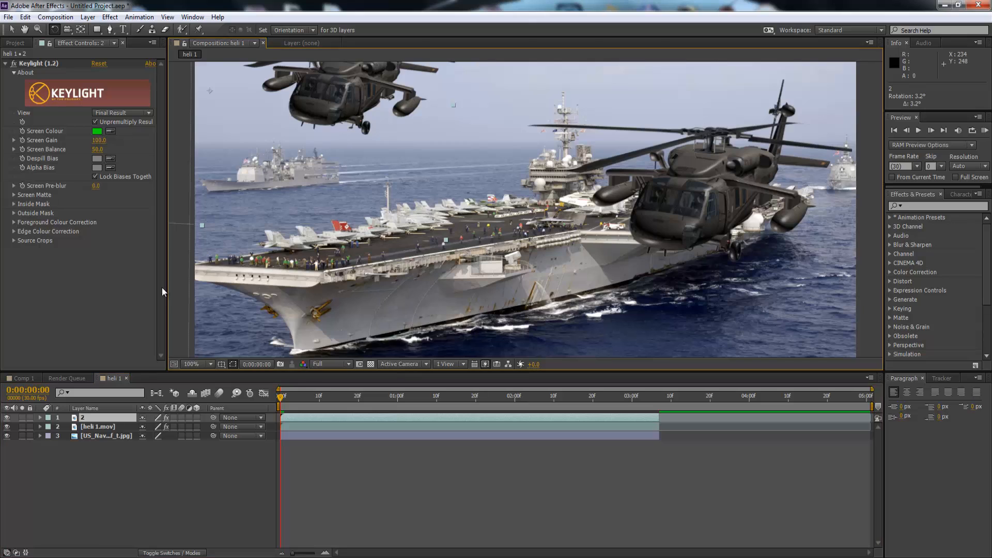
click(123, 321)
click(115, 456)
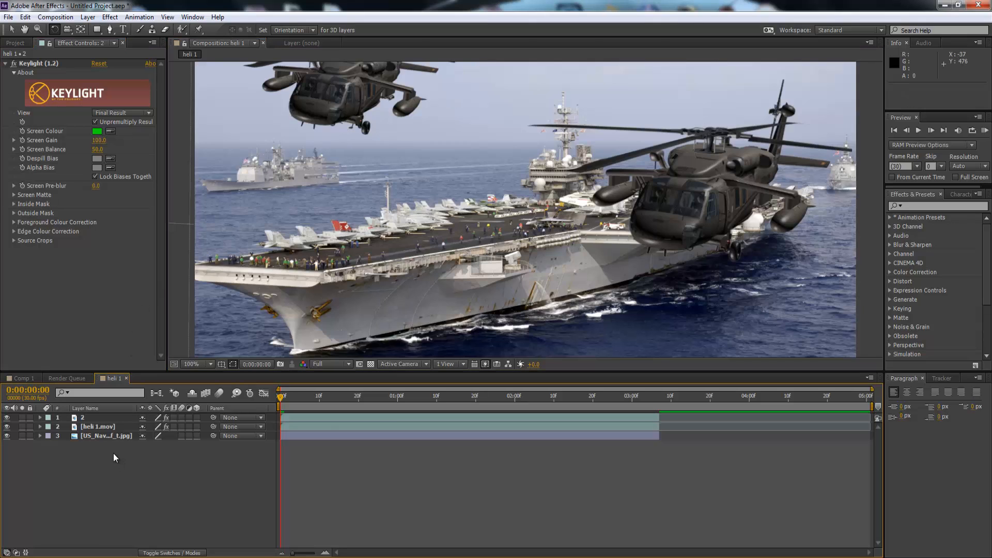
Step: Apply Curves to the heli 1.mov layer and bend the RGB curve upward to brighten the helicopter
right_click(111, 427)
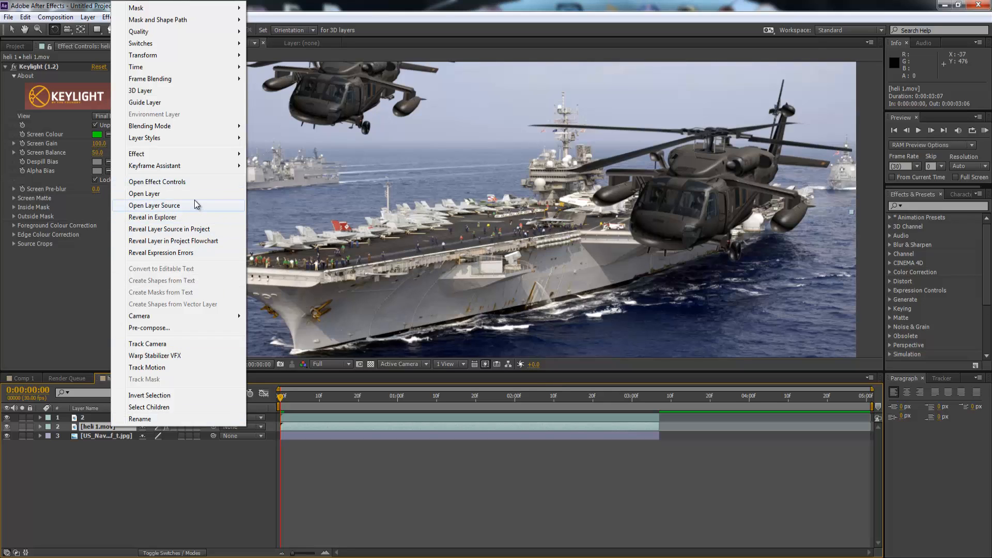
mouse_move(217, 155)
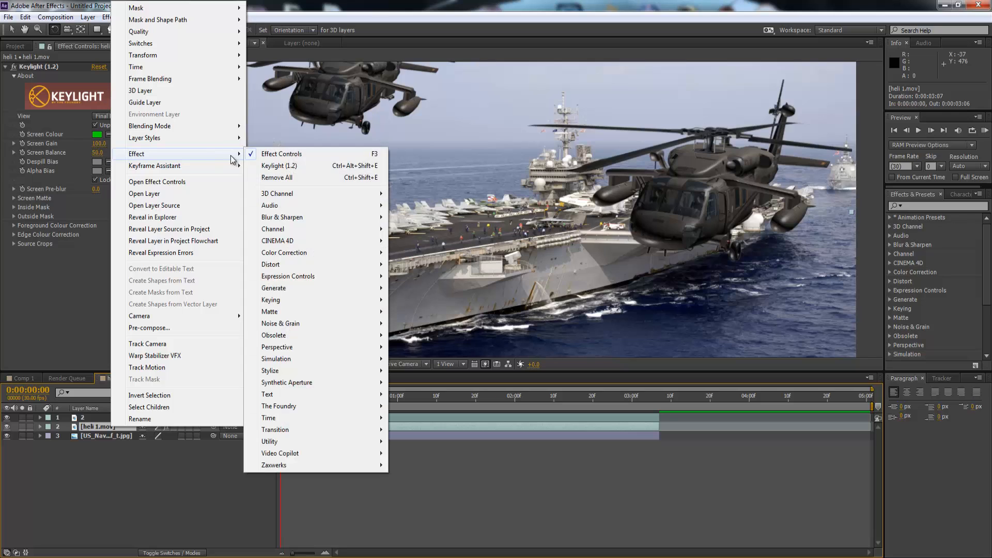
mouse_move(356, 253)
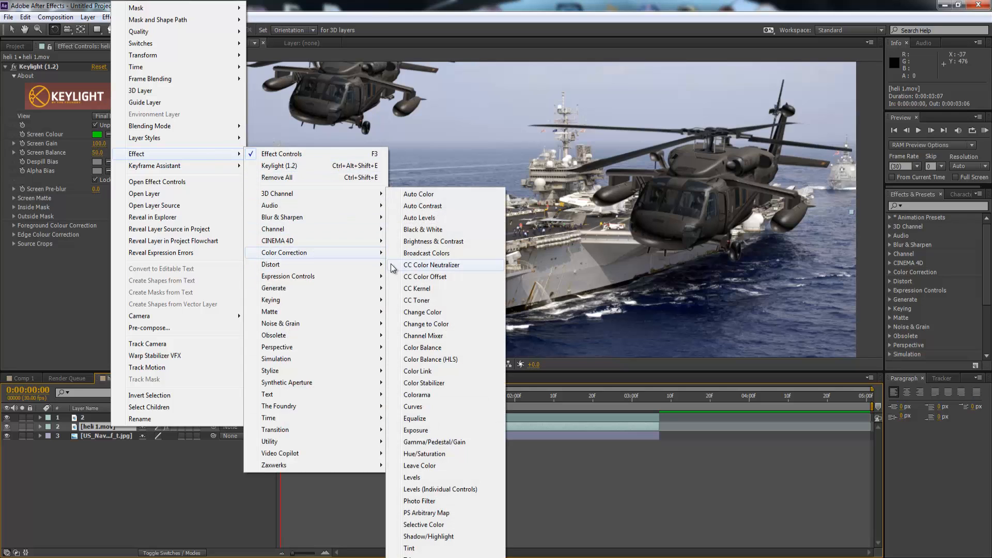
click(413, 407)
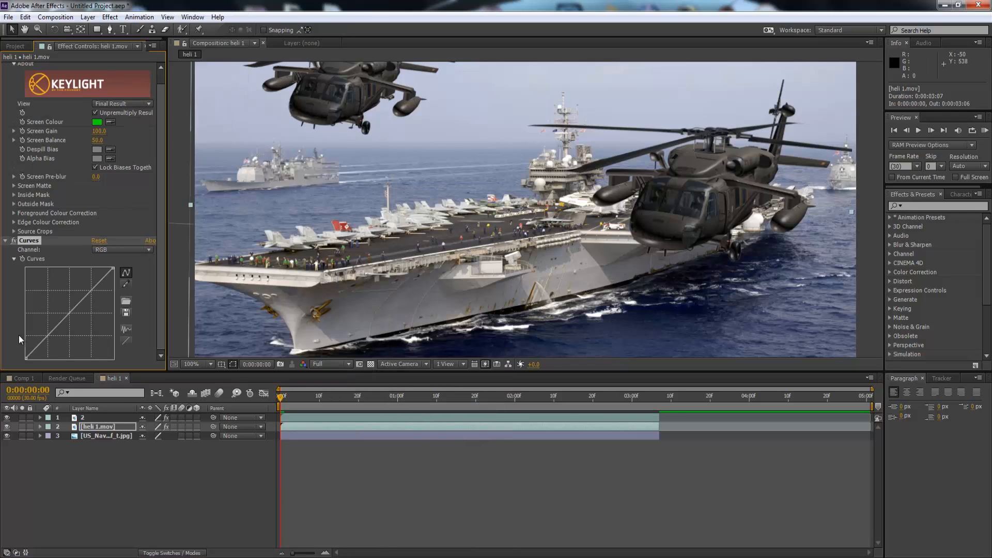
drag(52, 326, 45, 317)
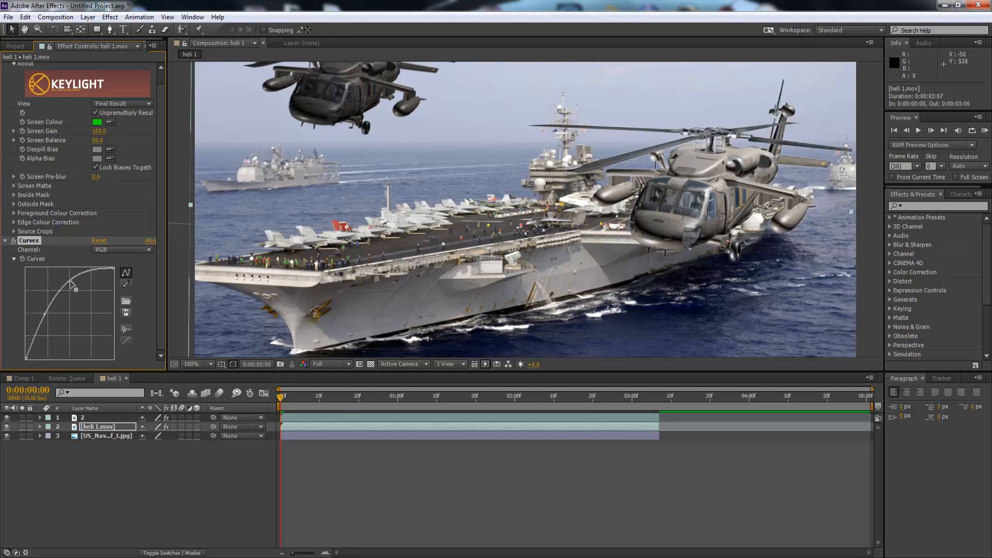
drag(72, 286, 48, 317)
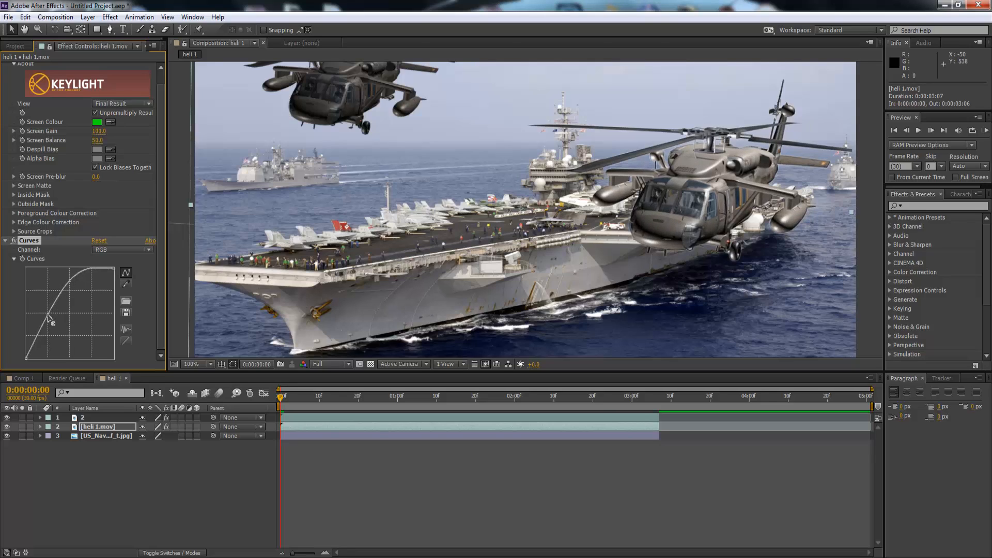
click(76, 452)
Step: Apply the Equalize colour correction effect to layer 2
right_click(90, 416)
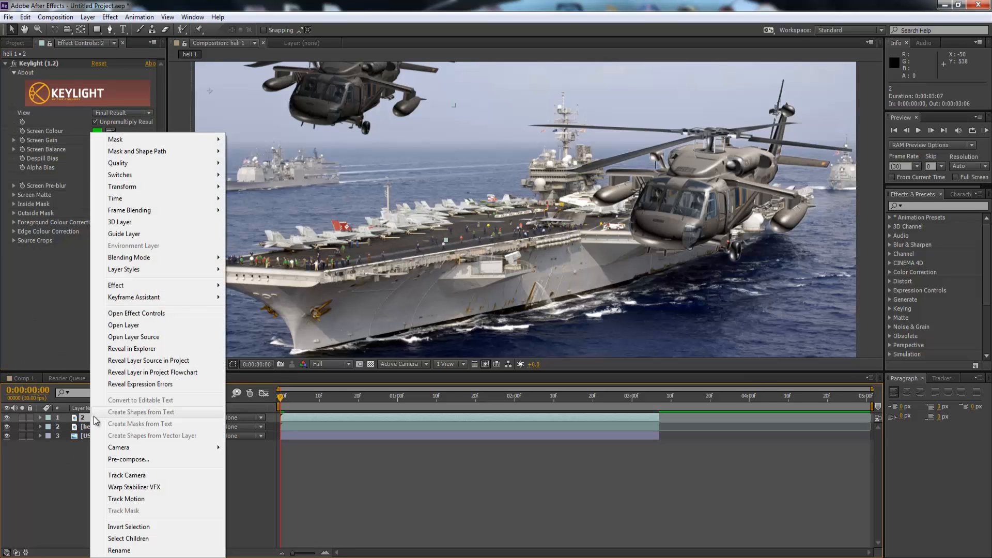
mouse_move(185, 284)
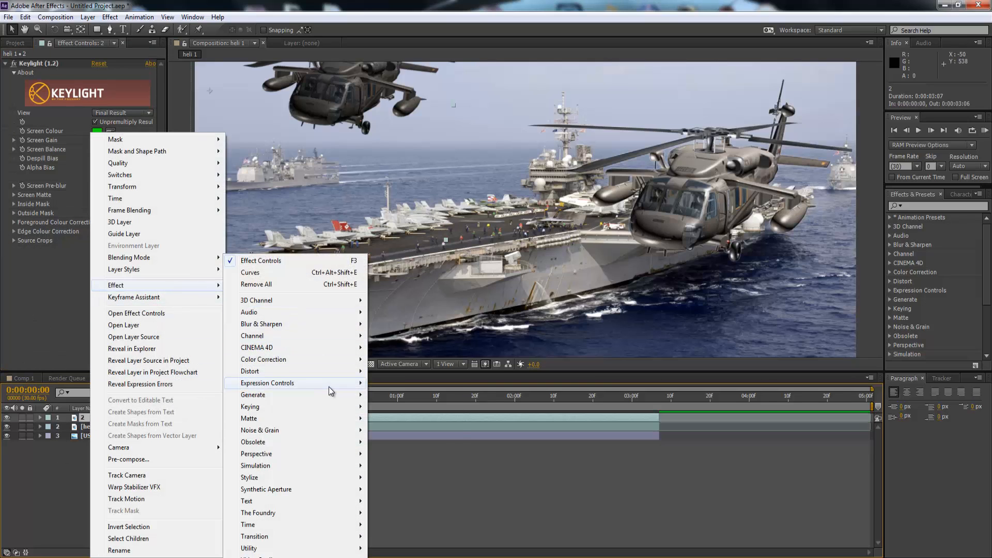
mouse_move(333, 362)
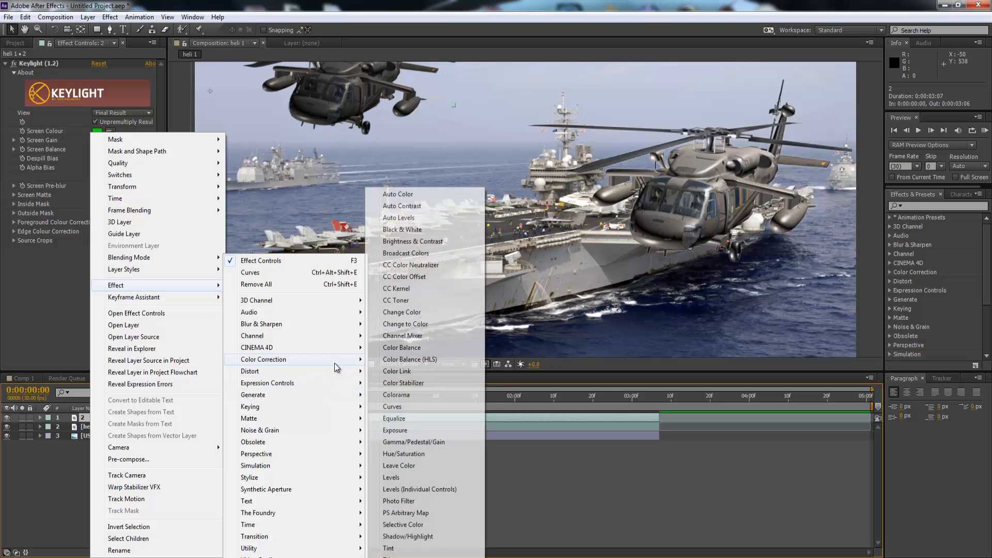
click(411, 419)
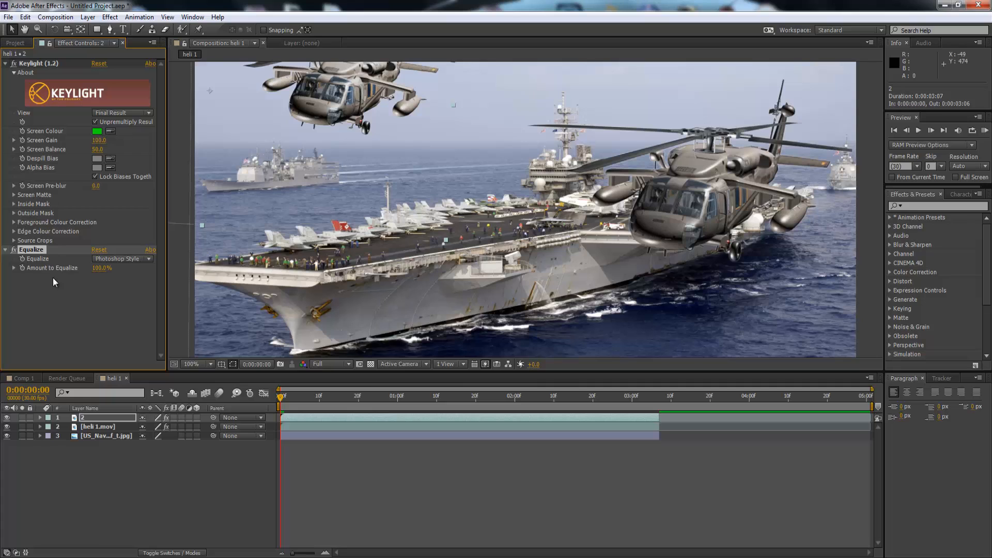
Step: Add Curves to layer 2, raising the RGB curve slightly in the shadows and lowering it in the highlights
right_click(104, 418)
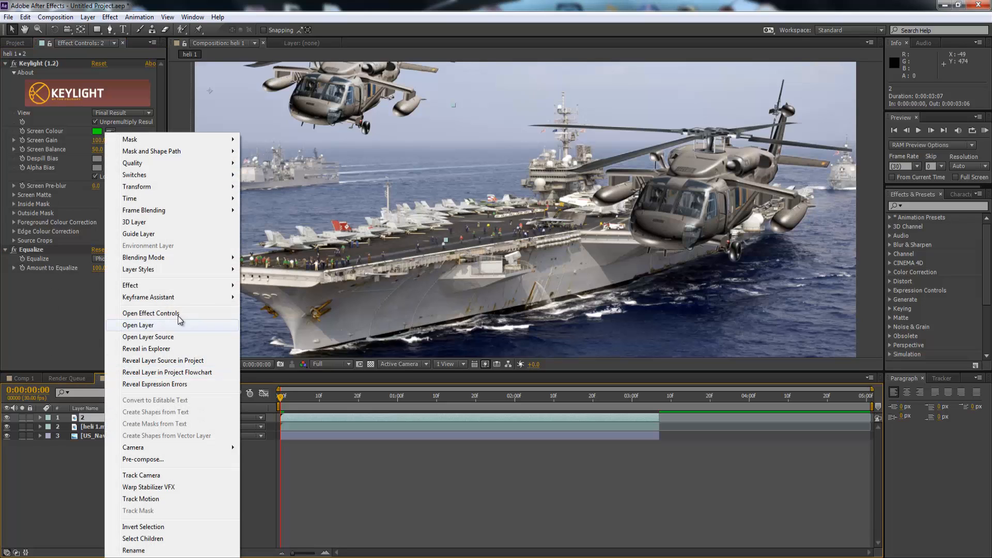
mouse_move(195, 285)
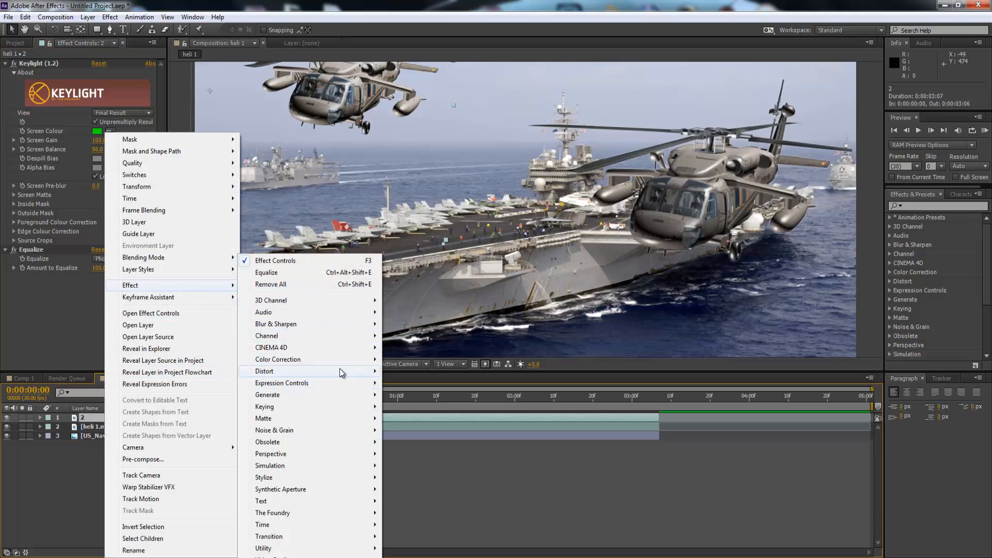
mouse_move(338, 361)
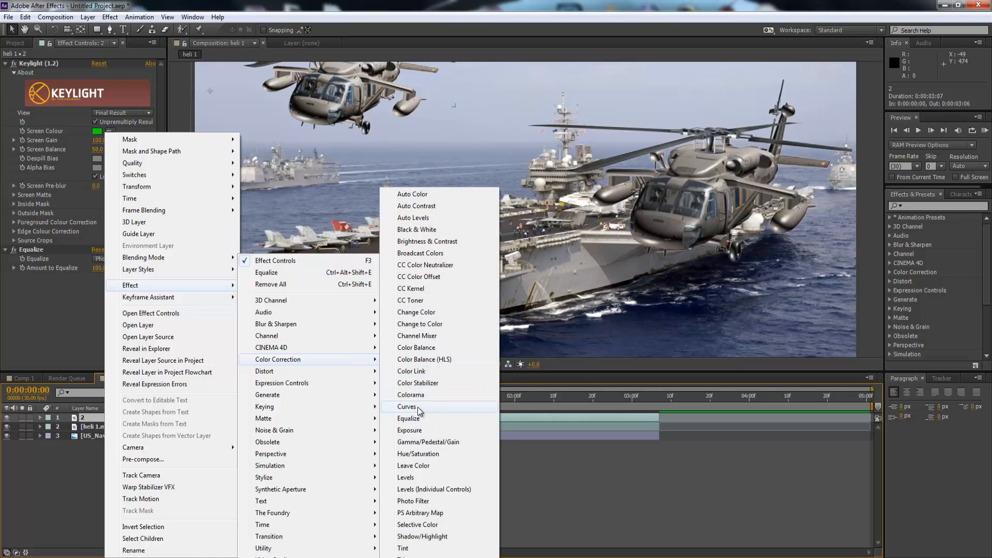
click(407, 408)
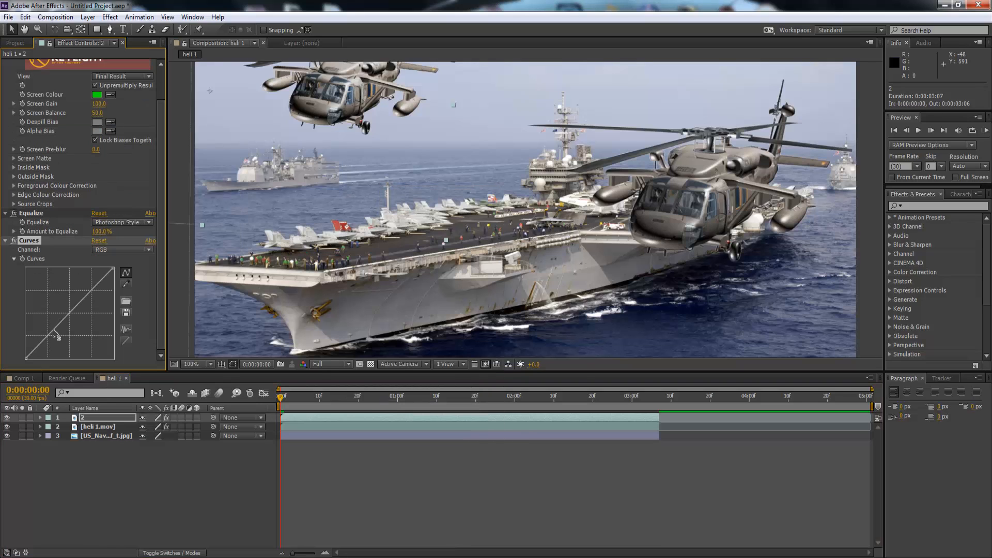
drag(54, 333, 55, 328)
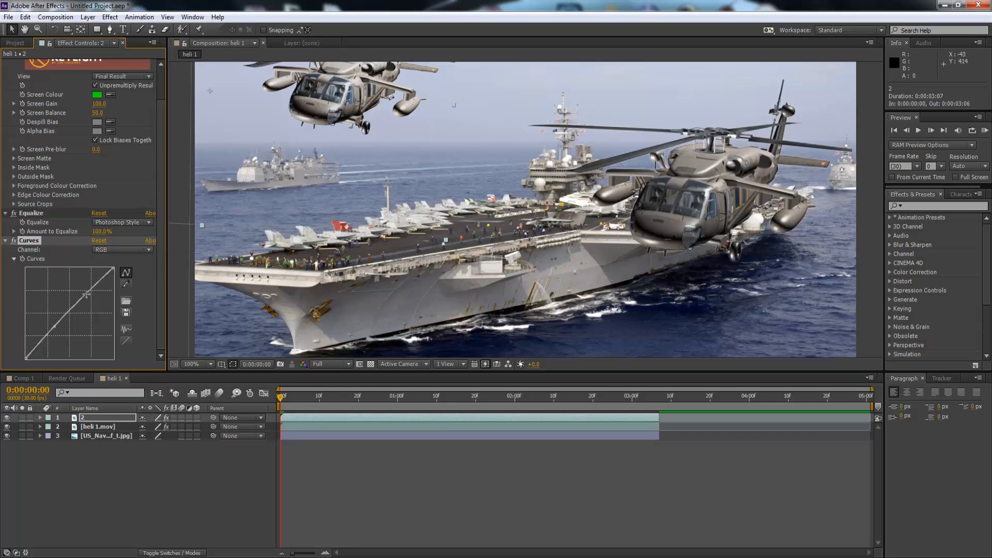
drag(87, 293, 55, 327)
click(85, 477)
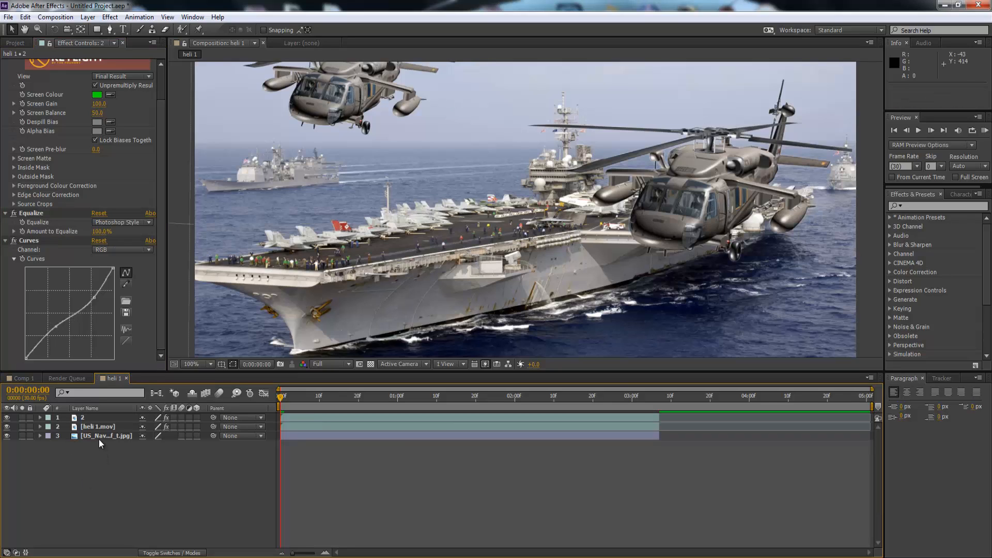
Step: Apply Curves to the carrier photo layer and shape the RGB curve into a gentle S for more contrast
click(98, 437)
right_click(98, 437)
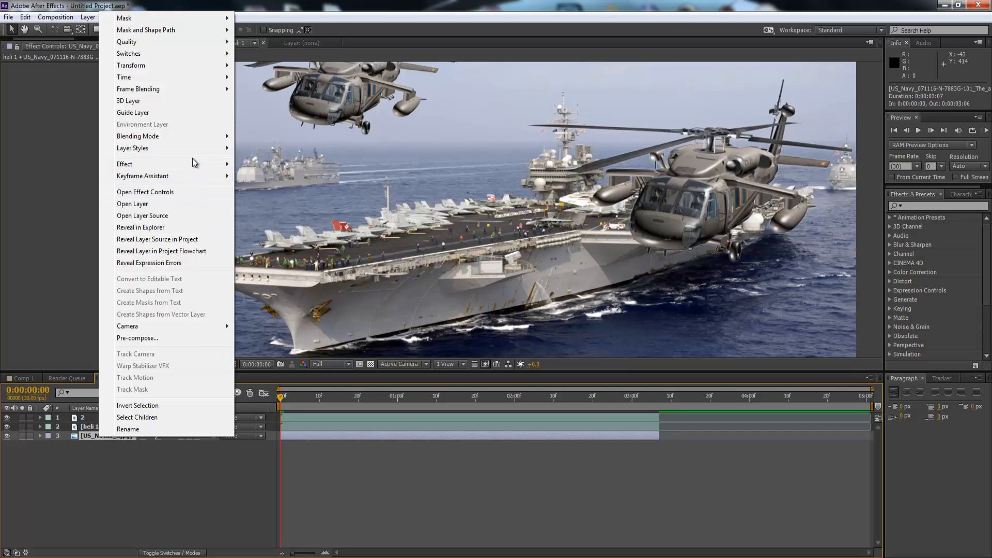
mouse_move(194, 166)
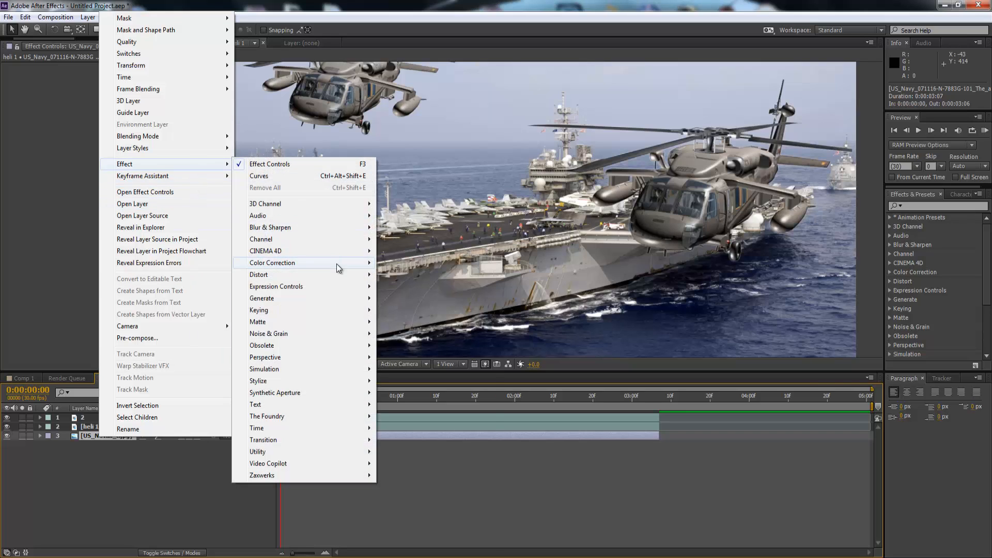
mouse_move(336, 264)
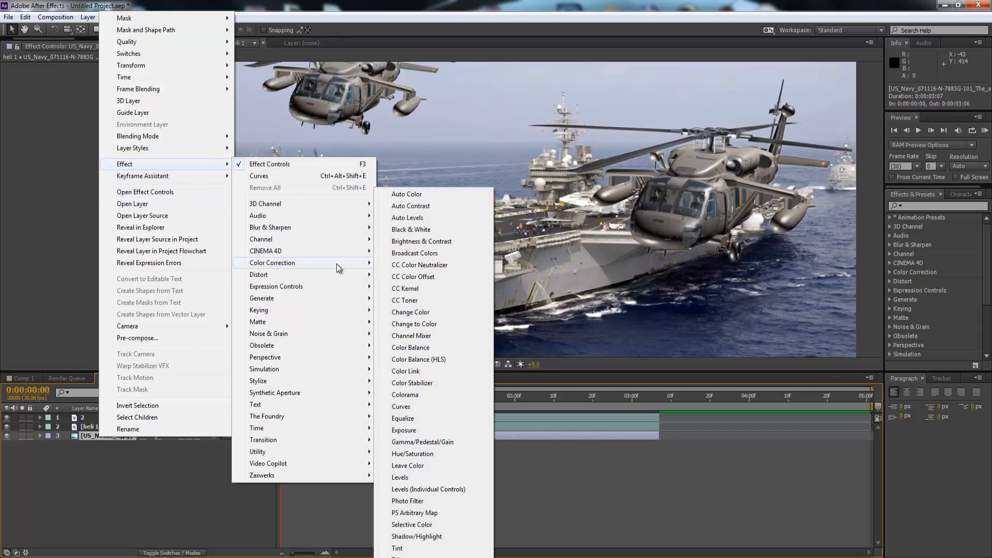
click(407, 407)
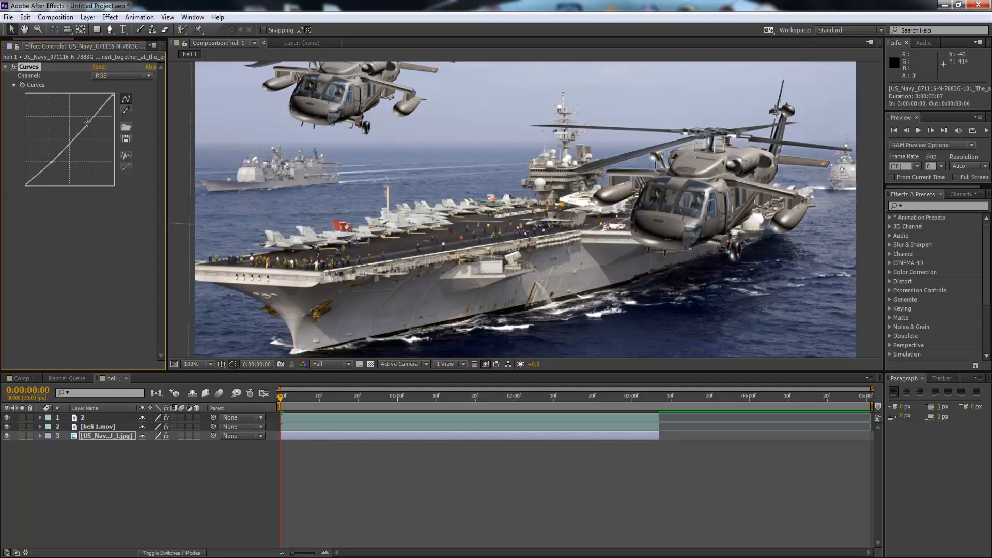
drag(86, 125, 86, 126)
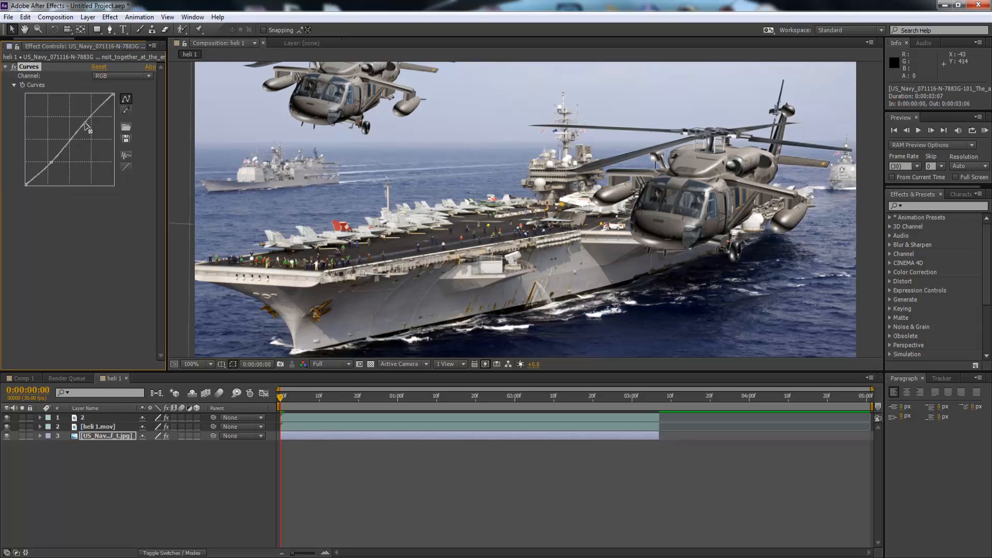
click(91, 255)
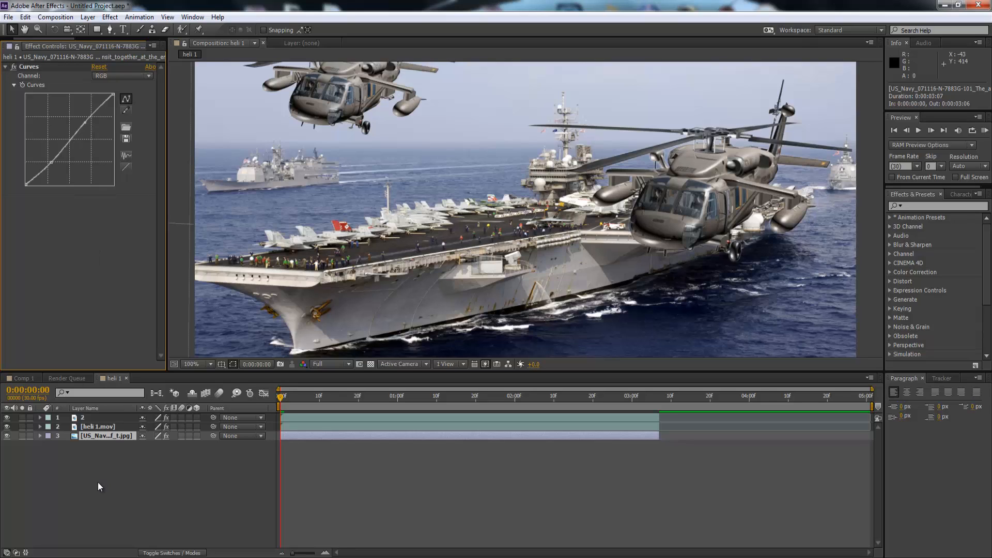
click(95, 473)
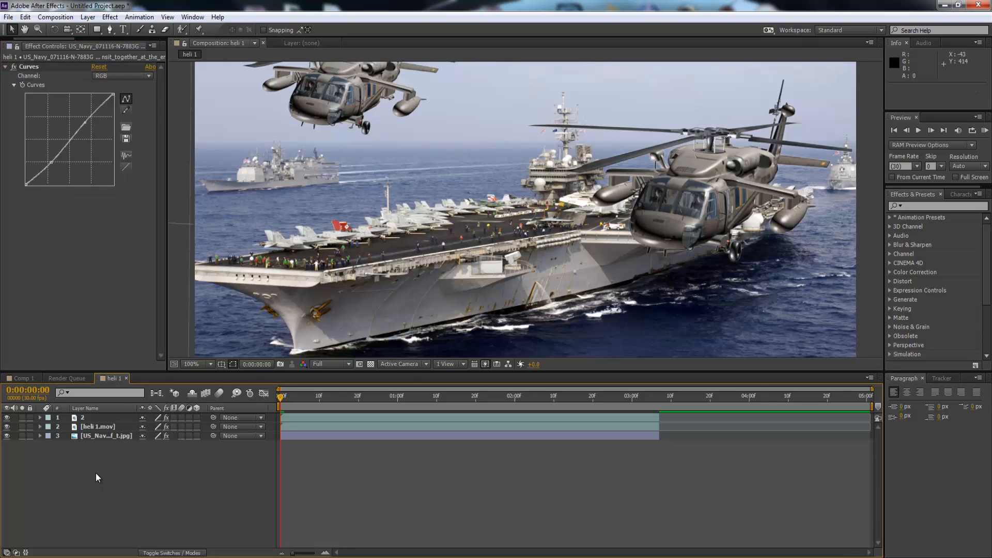
Step: Turn on motion blur for layer 2 and the heli 1.mov layer
click(97, 426)
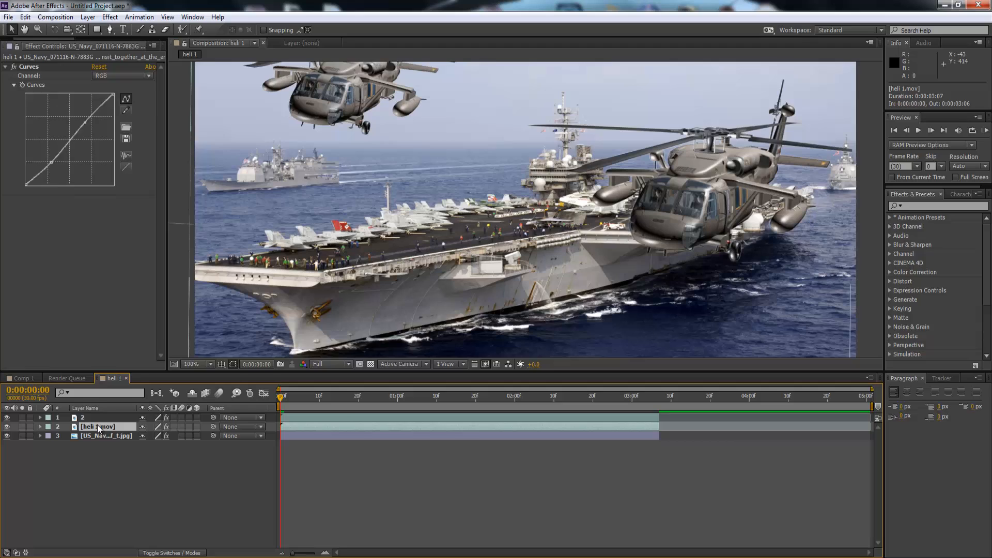
click(181, 417)
Step: RAM preview the composition from its start and shorten the work area to end at 0:00:03:06, where the clips finish
drag(295, 396, 280, 410)
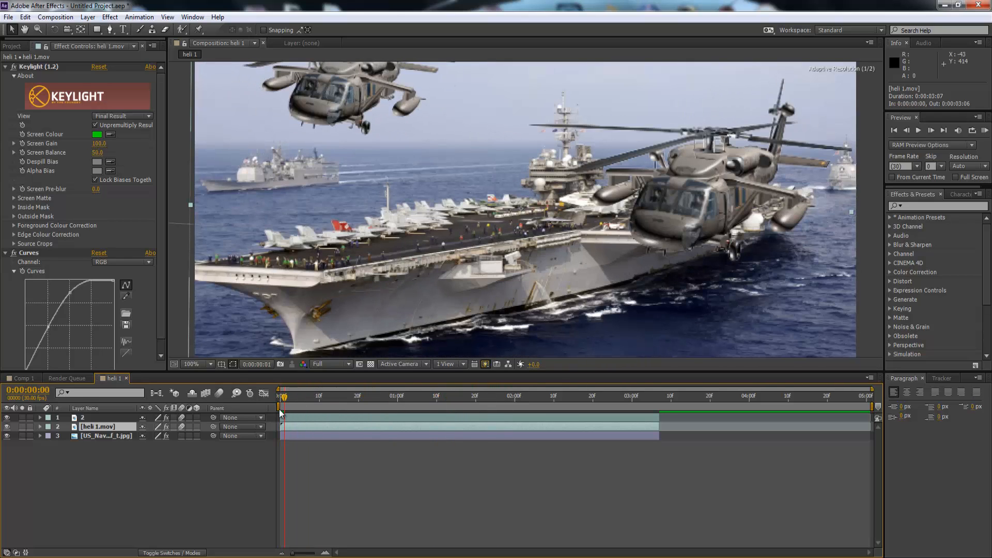
click(985, 131)
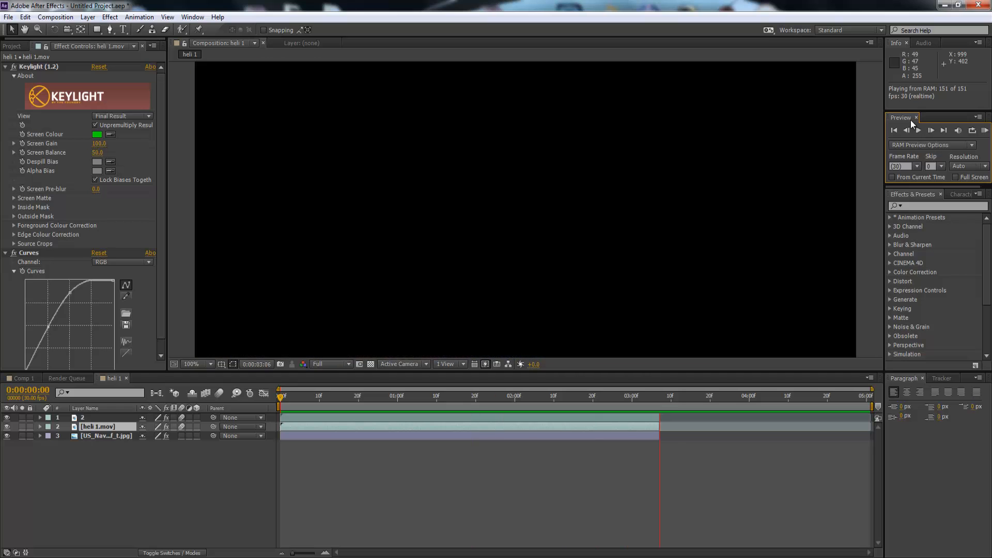
click(918, 130)
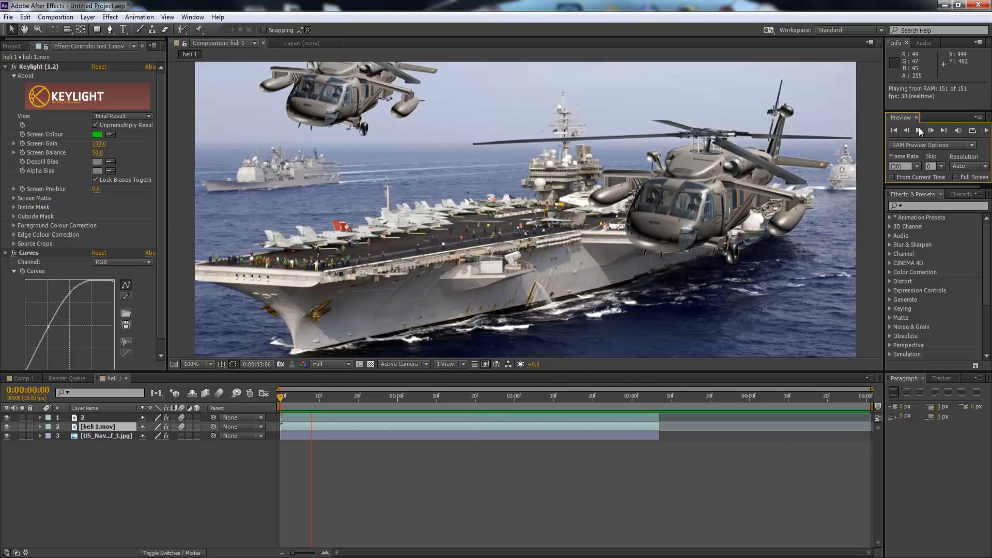
drag(872, 404, 662, 393)
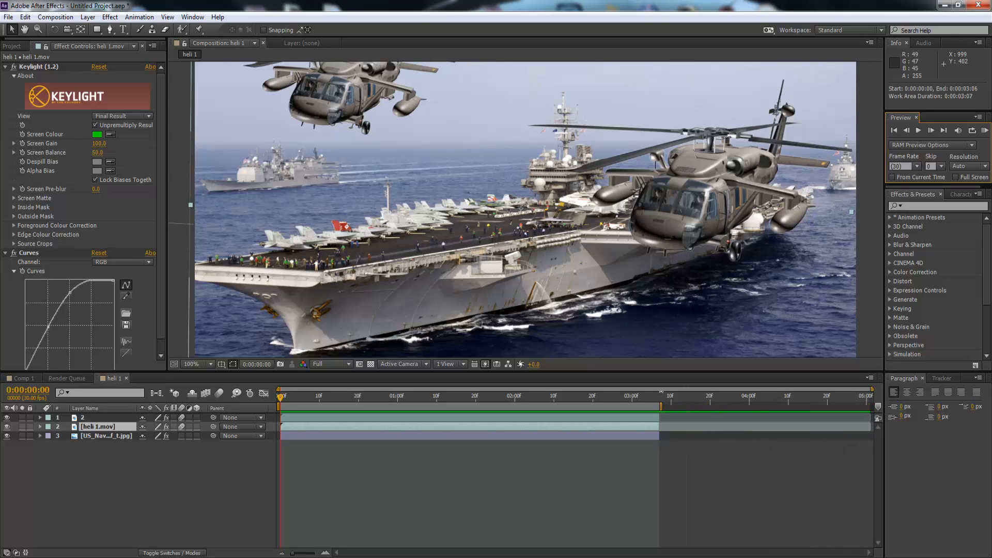
key(comma)
key(comma)
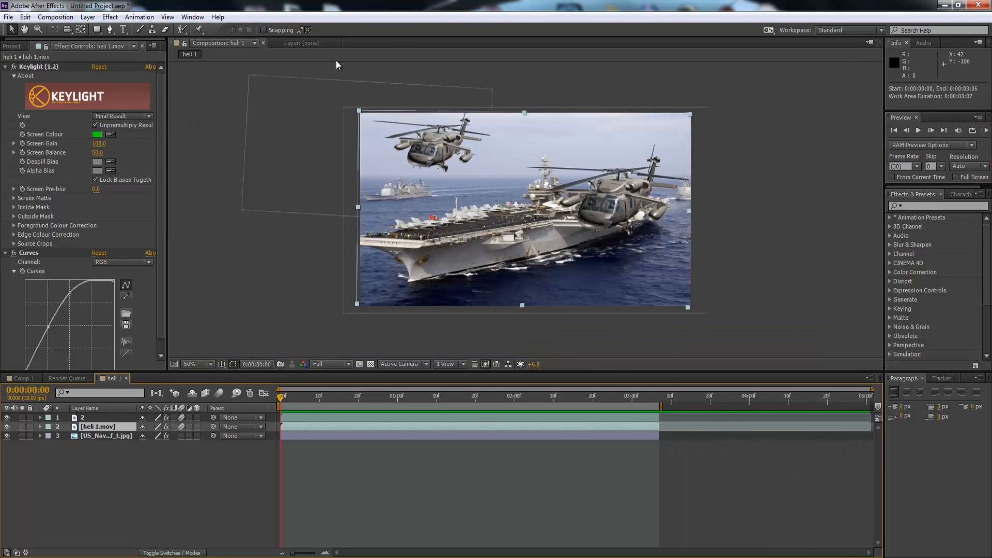
drag(358, 111, 358, 110)
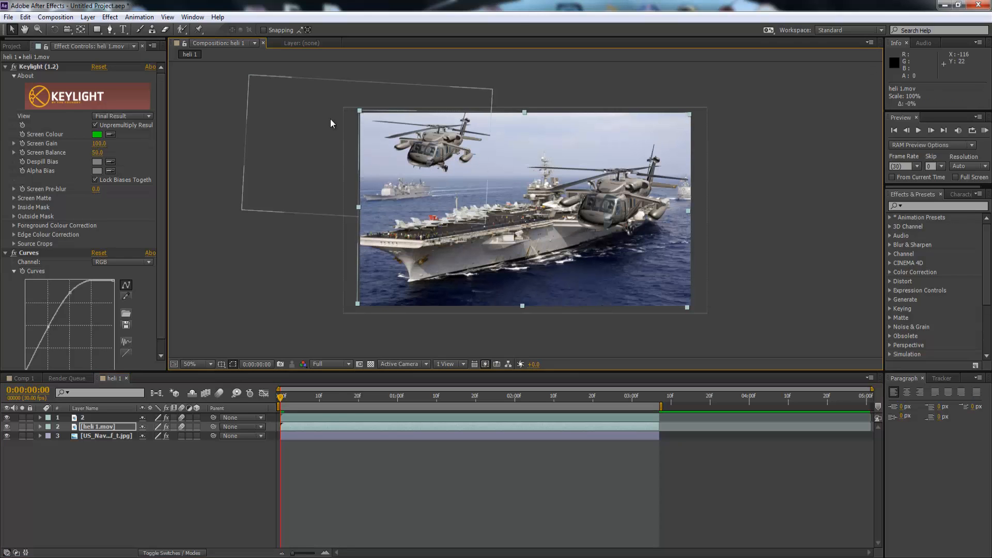
click(330, 118)
click(298, 258)
scroll(348, 246, up, 1)
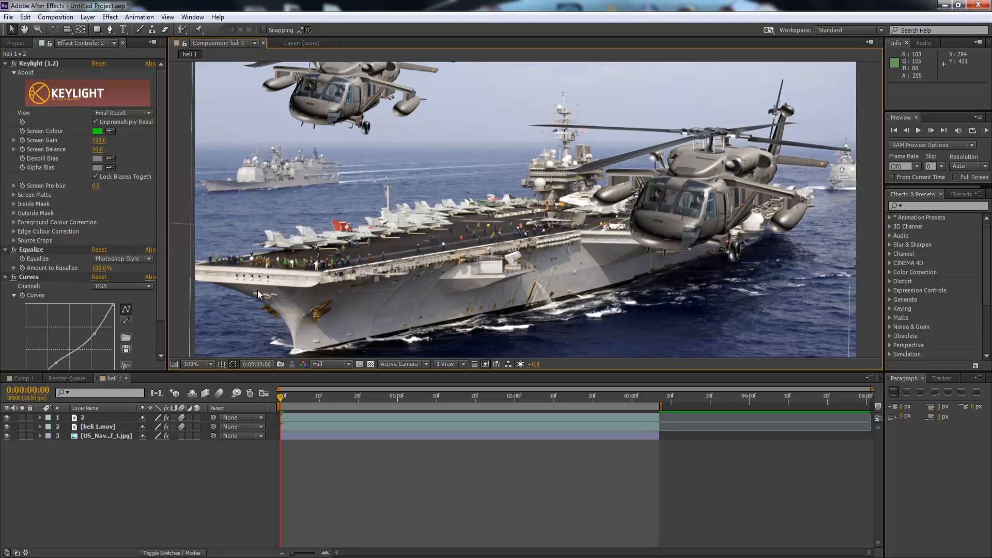
click(113, 436)
right_click(113, 436)
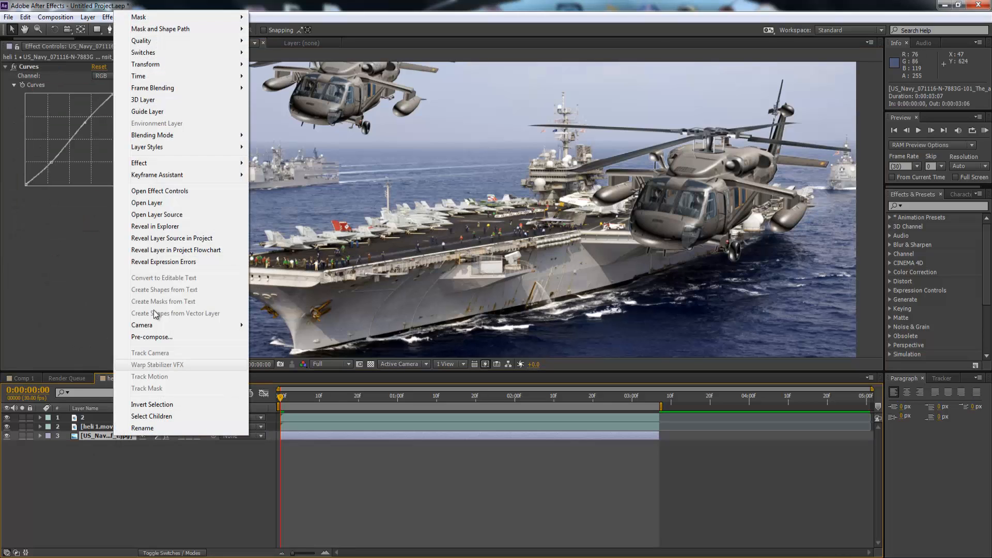
mouse_move(231, 164)
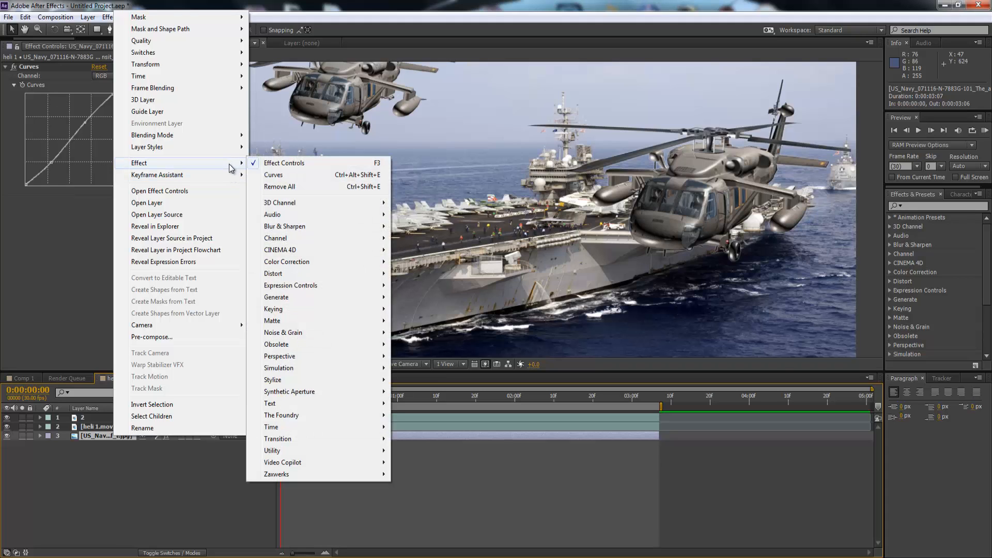
click(88, 17)
Step: Add a Parallel light with colour F1EEEA above the carrier photo layer and raise it to about 692, 235, -436
click(88, 17)
mouse_move(138, 33)
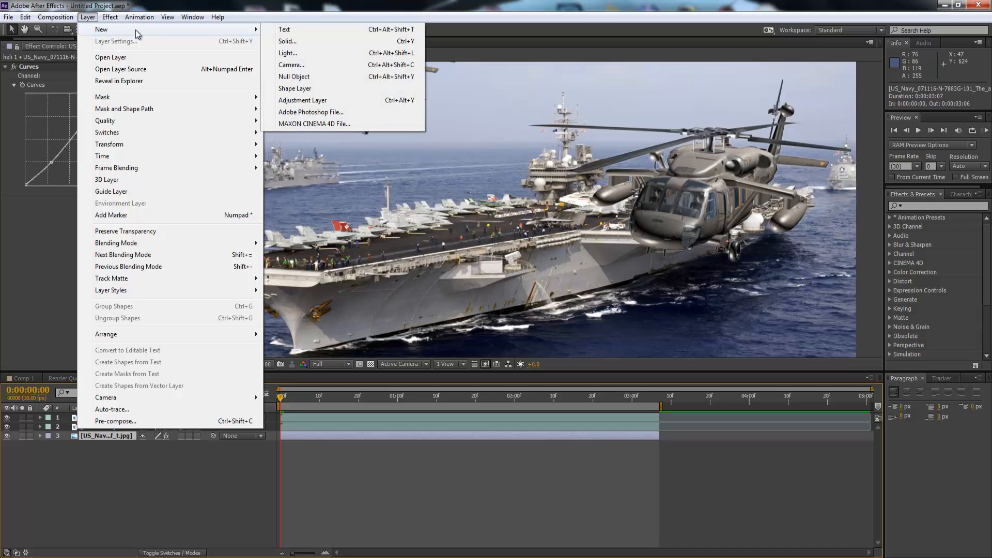
click(294, 54)
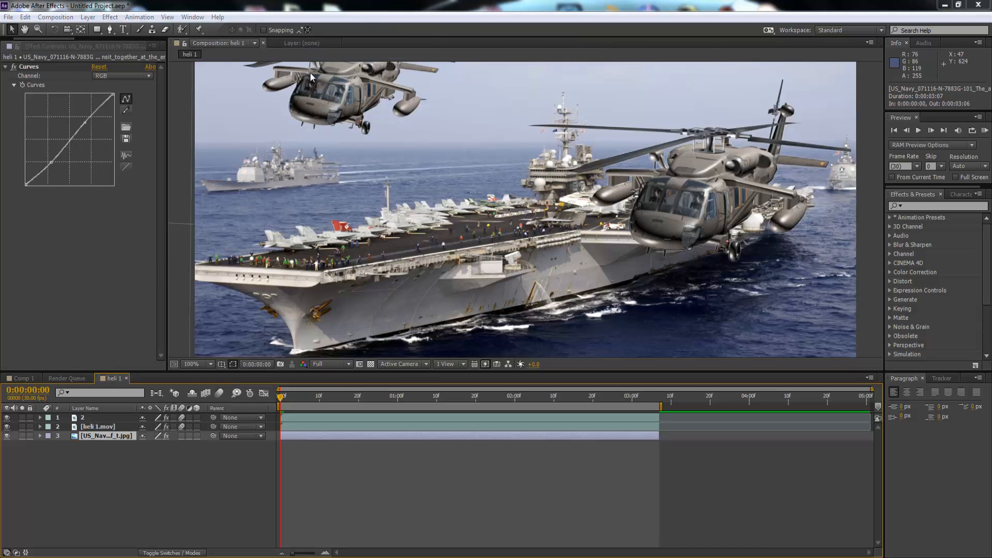
click(122, 54)
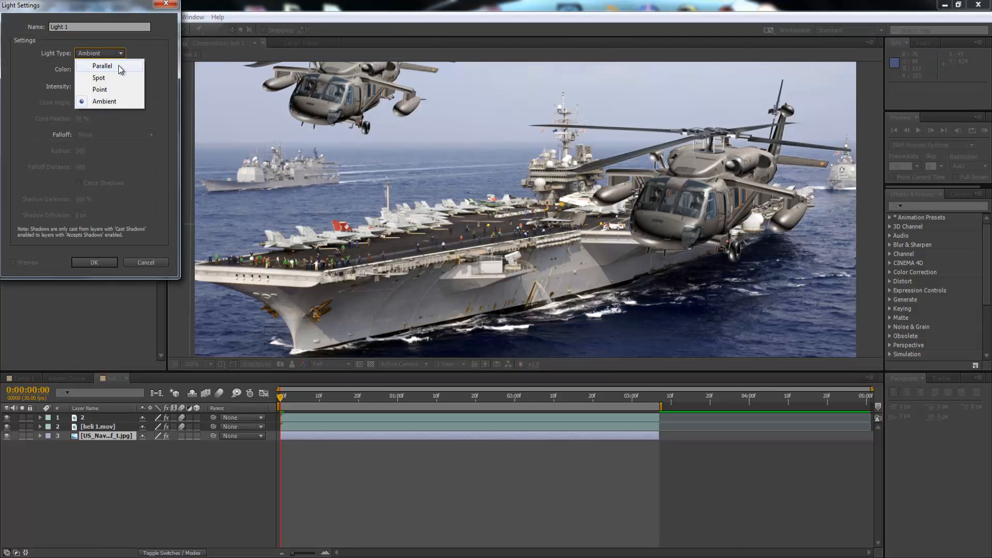
click(98, 64)
click(85, 70)
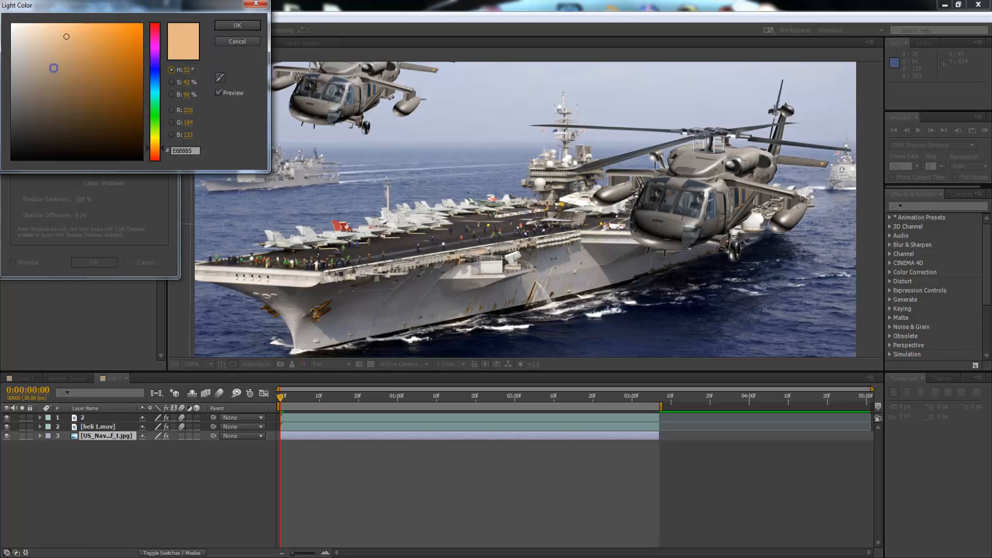
click(15, 31)
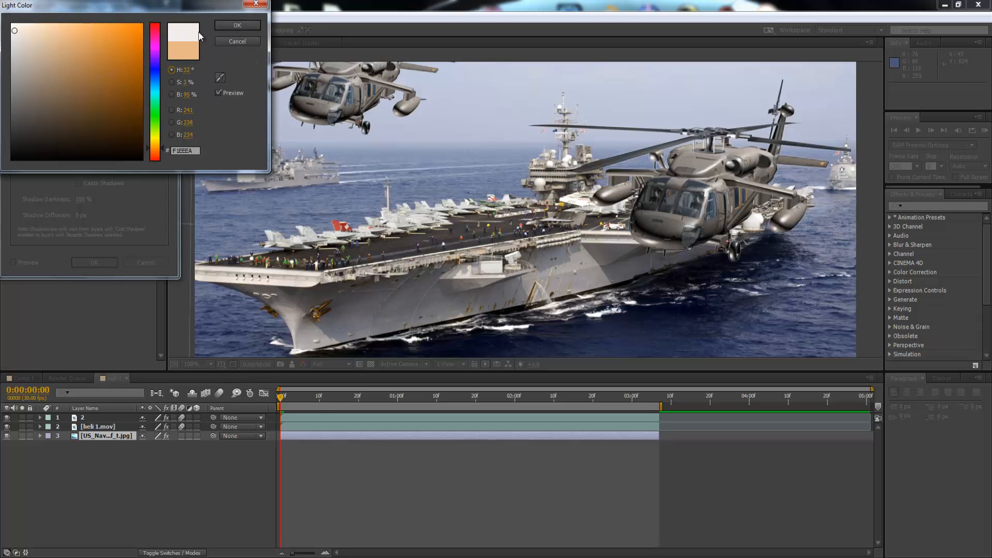
click(235, 25)
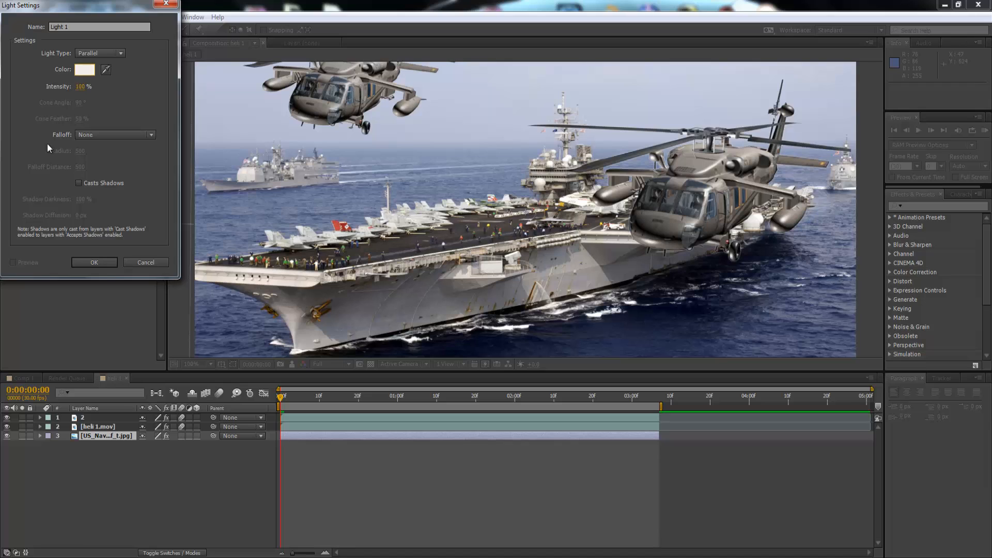
click(97, 263)
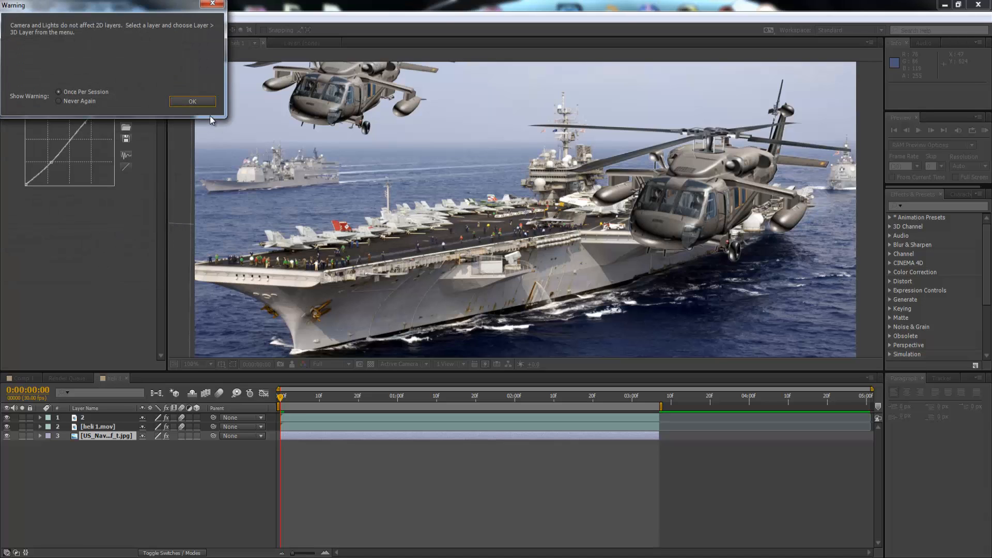
click(203, 98)
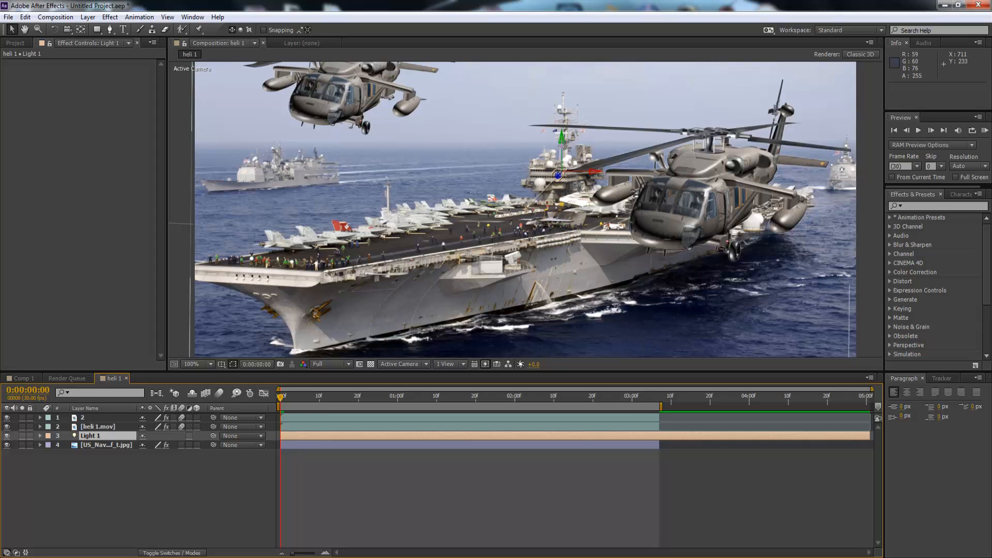
drag(563, 142, 559, 105)
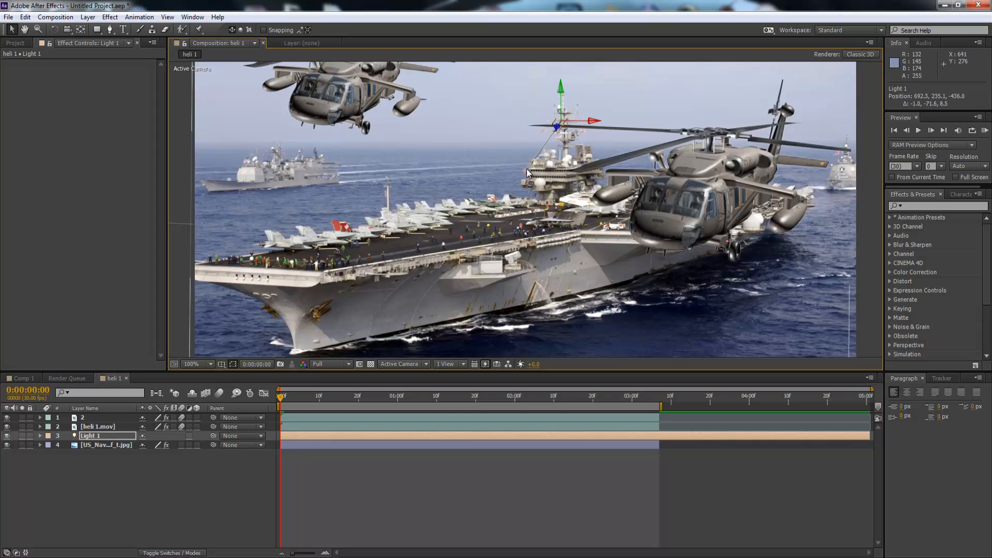
drag(522, 168, 472, 164)
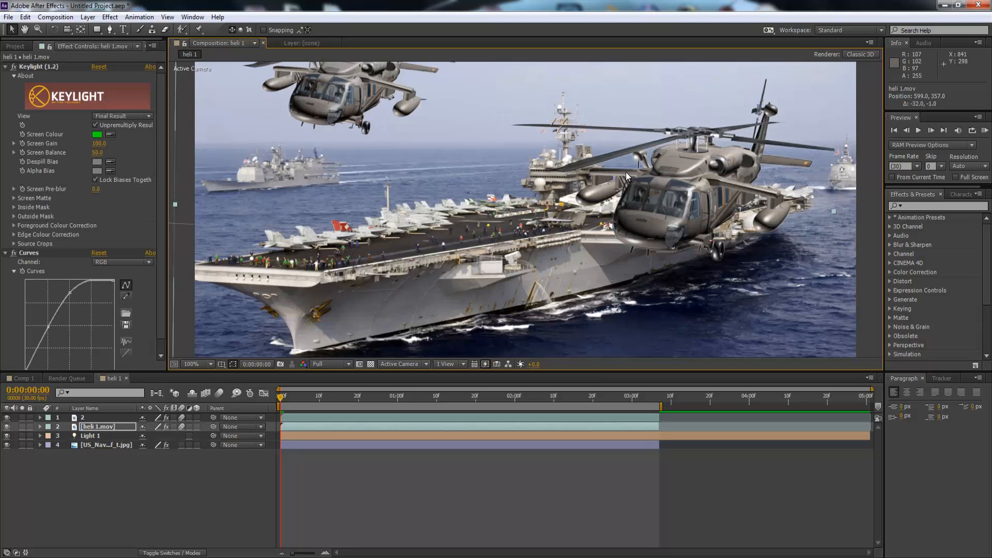
key(q)
click(25, 17)
click(31, 27)
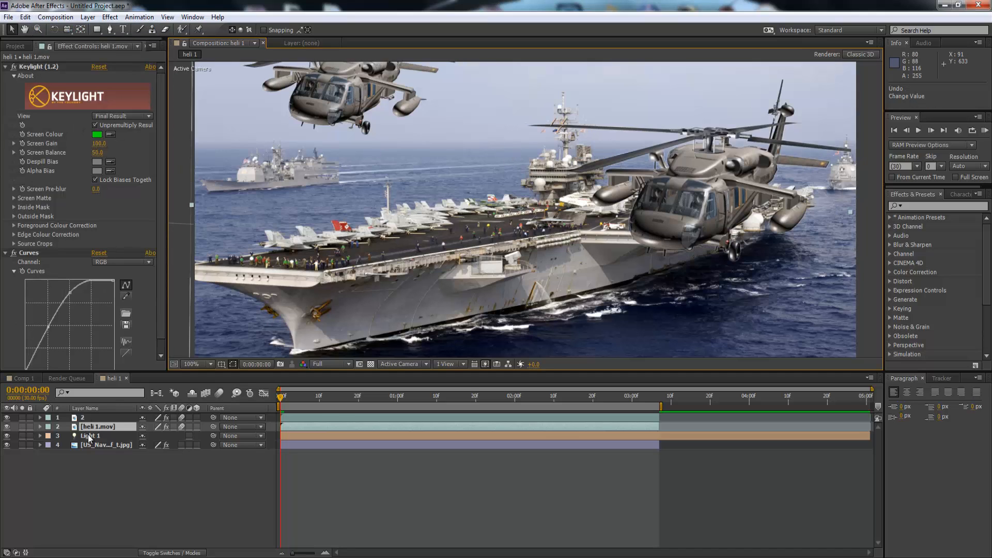
Step: Move Light 1 to about 704, 101, -460 and aim its point of interest at the front helicopter, about 861, 234, -16
click(88, 437)
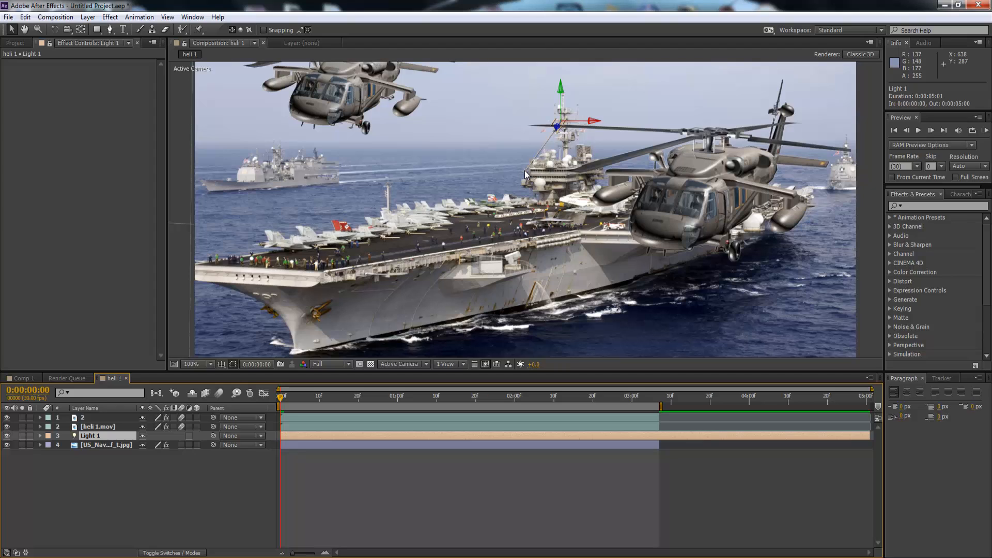
drag(526, 171, 439, 137)
drag(568, 138, 567, 62)
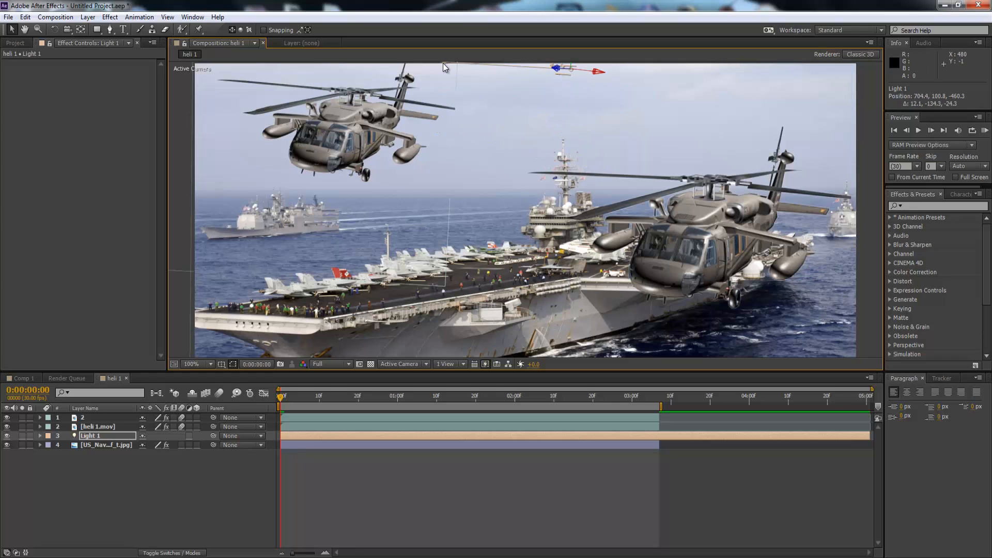
drag(443, 71, 641, 192)
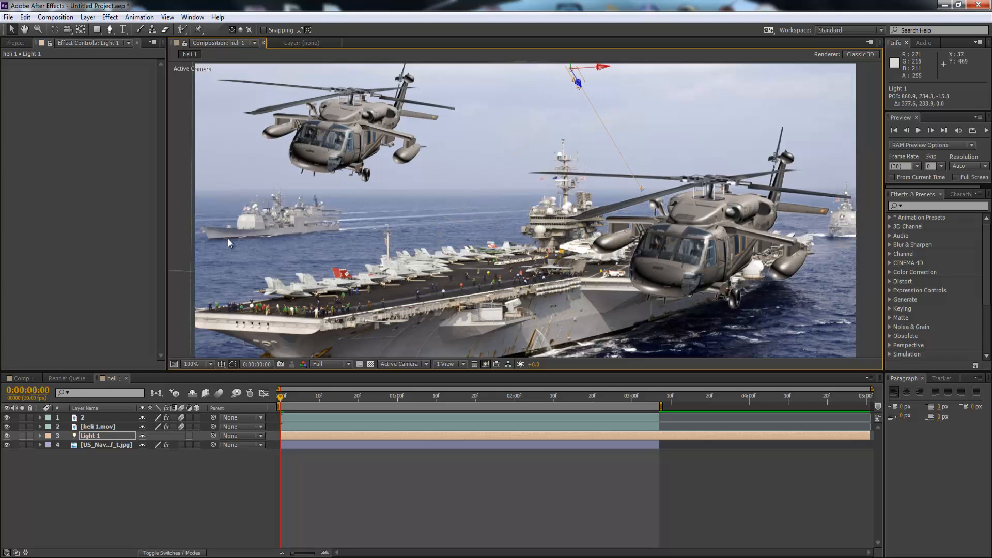
click(109, 276)
key(comma)
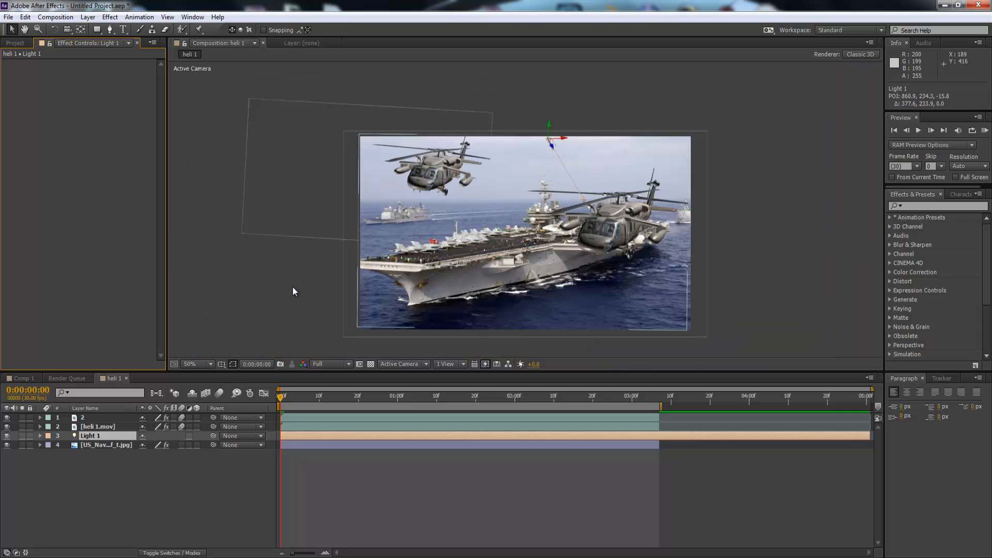
click(297, 303)
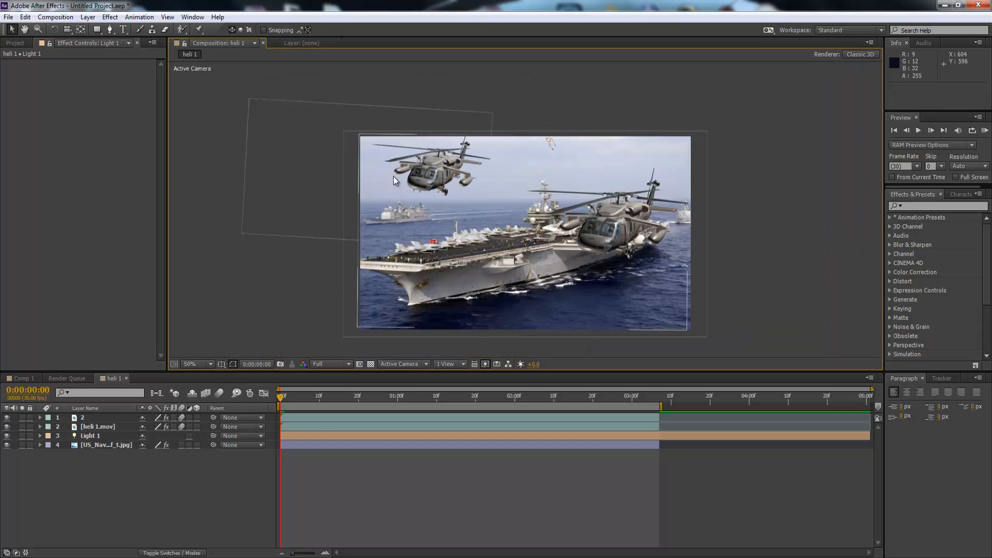
key(period)
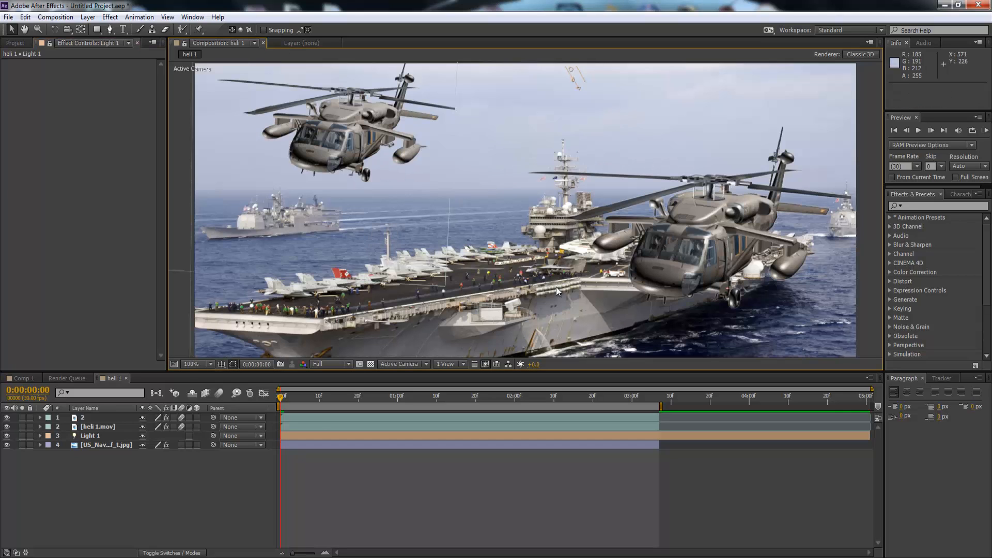
key(comma)
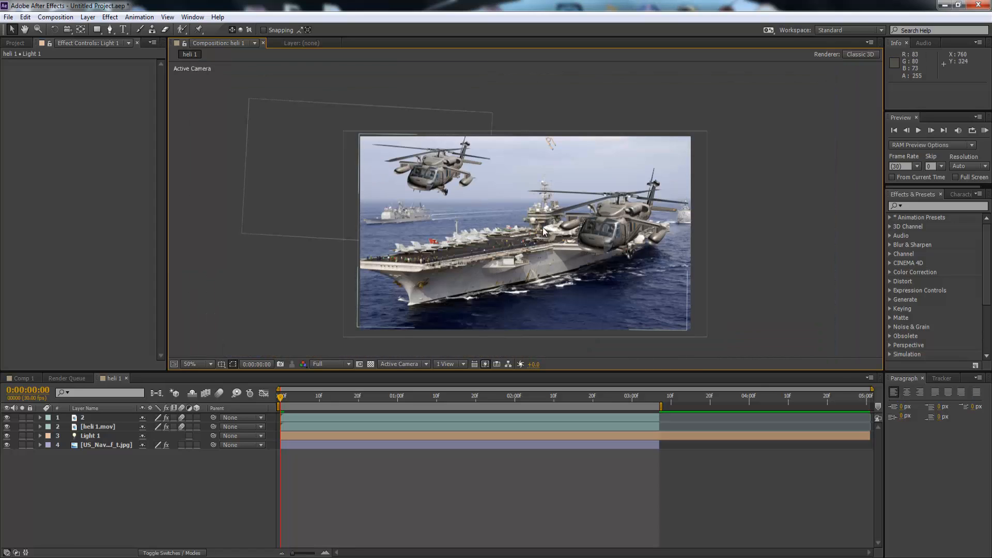
key(period)
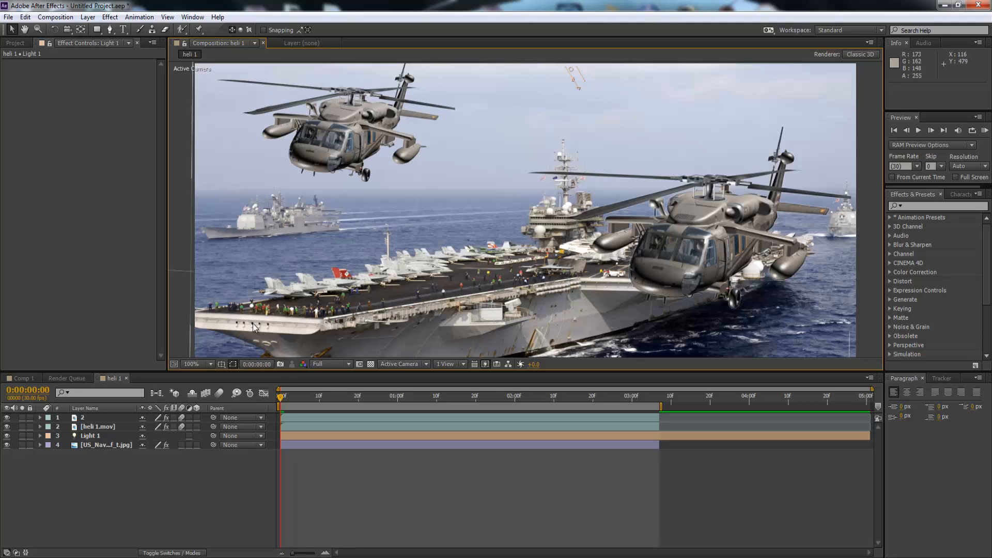
Step: Add an Ambient light named Light 2 with a pale orange colour, about F3CEA5
click(88, 17)
mouse_move(228, 29)
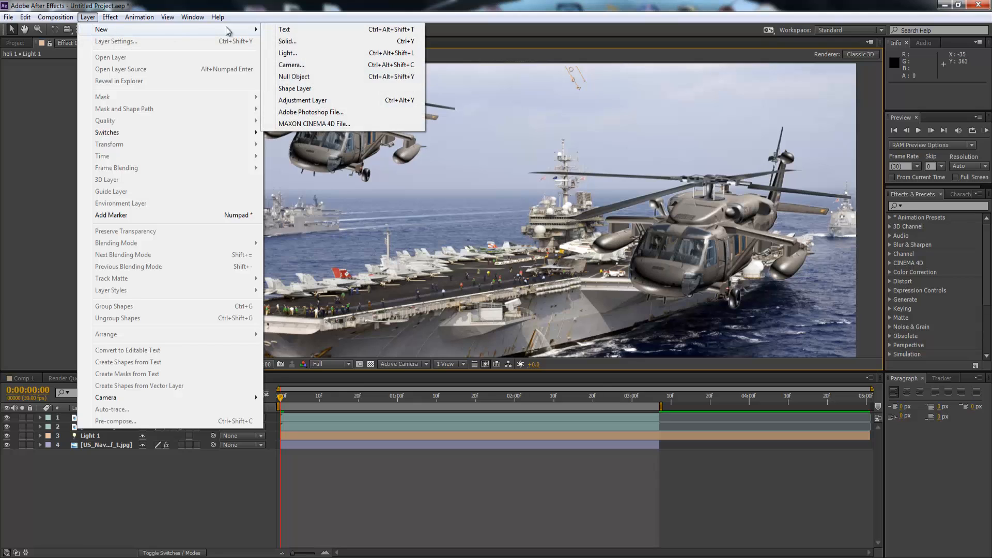
click(298, 53)
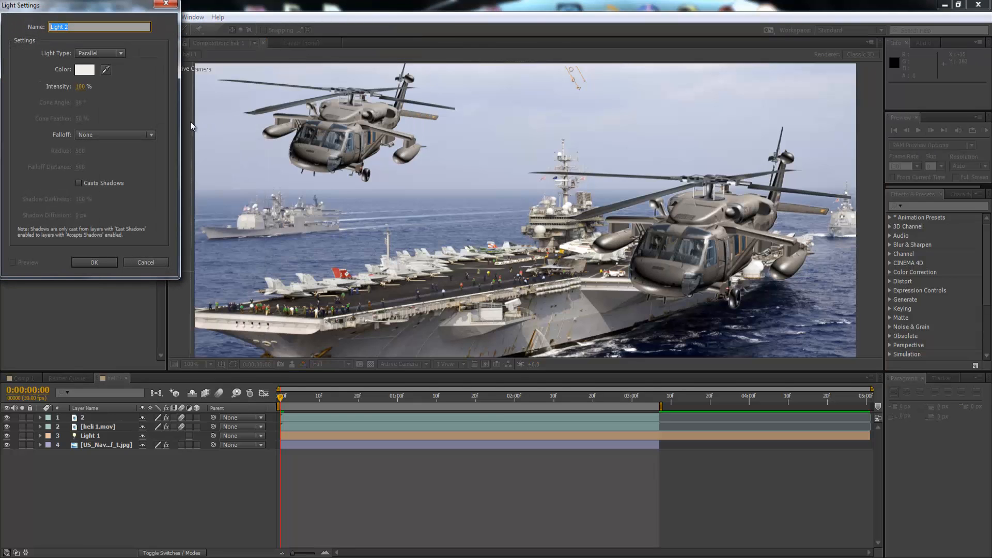
click(122, 54)
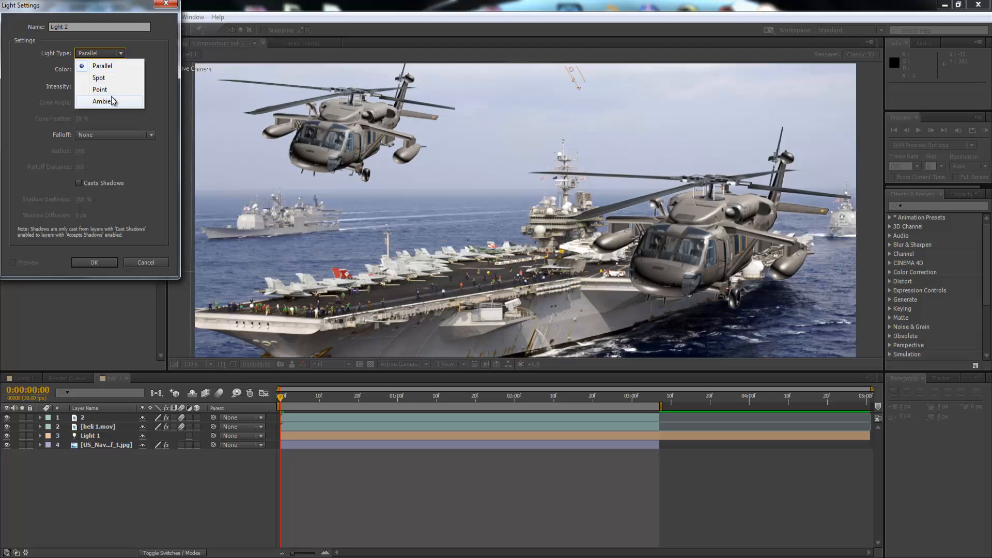
click(104, 100)
click(85, 70)
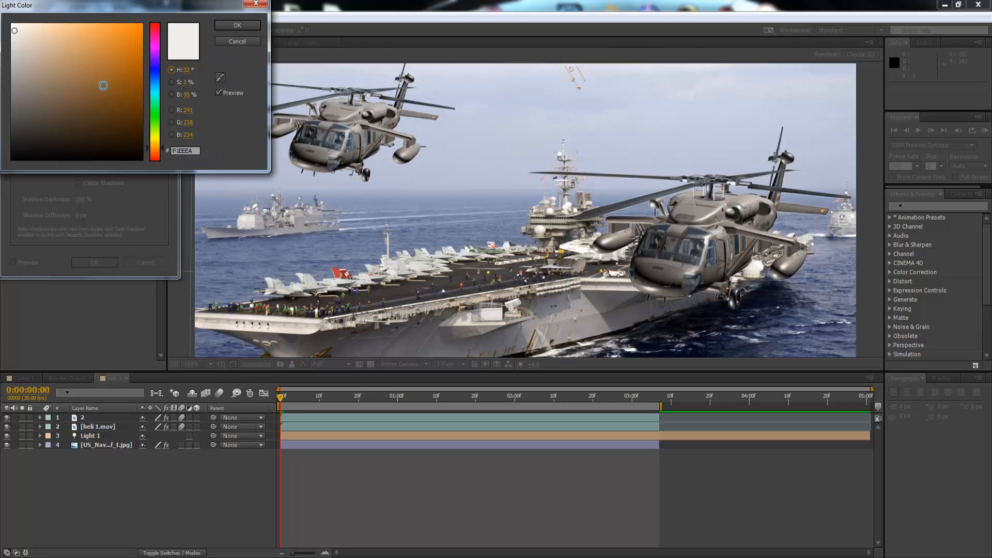
click(56, 28)
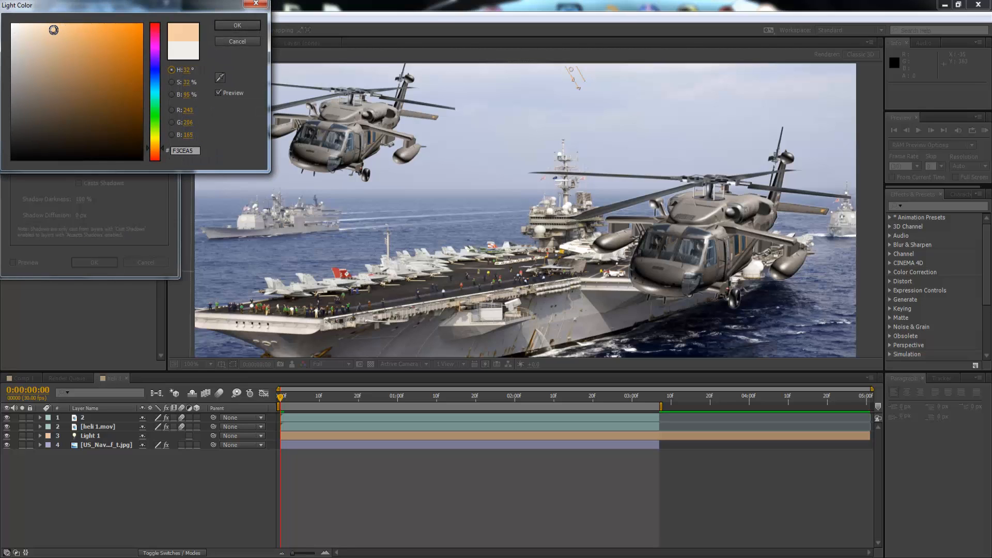
drag(54, 30, 55, 29)
click(237, 26)
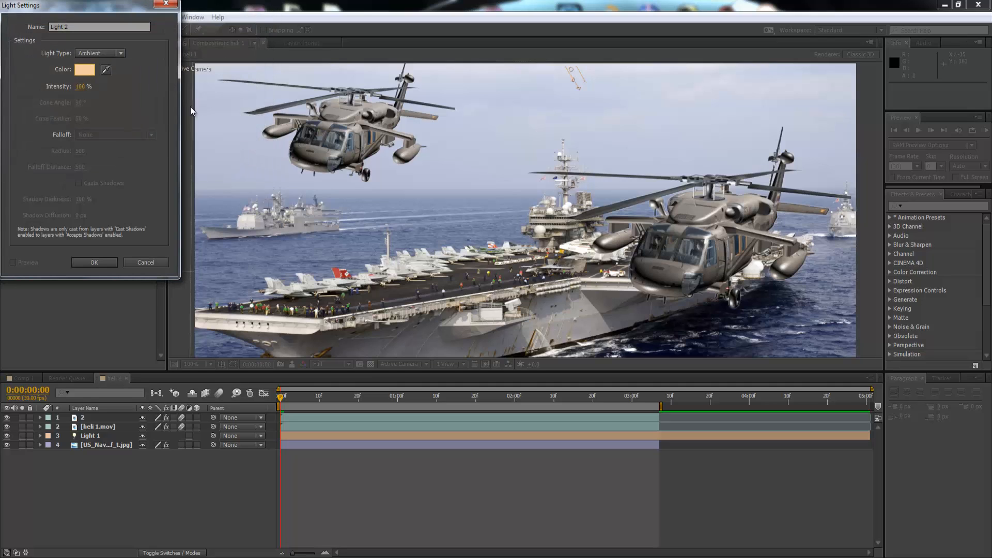
click(95, 262)
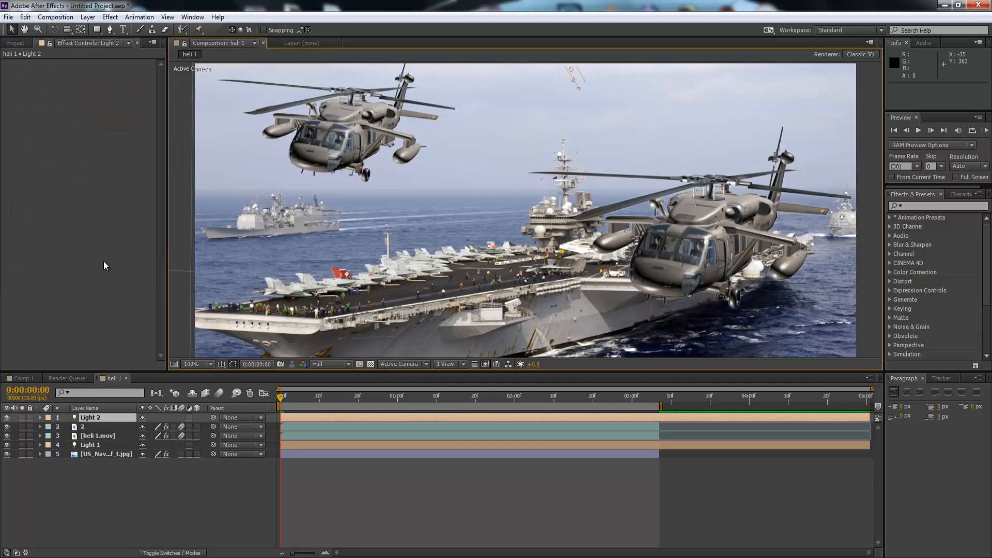
Step: Lower the intensity of Light 2 to 39%
click(115, 420)
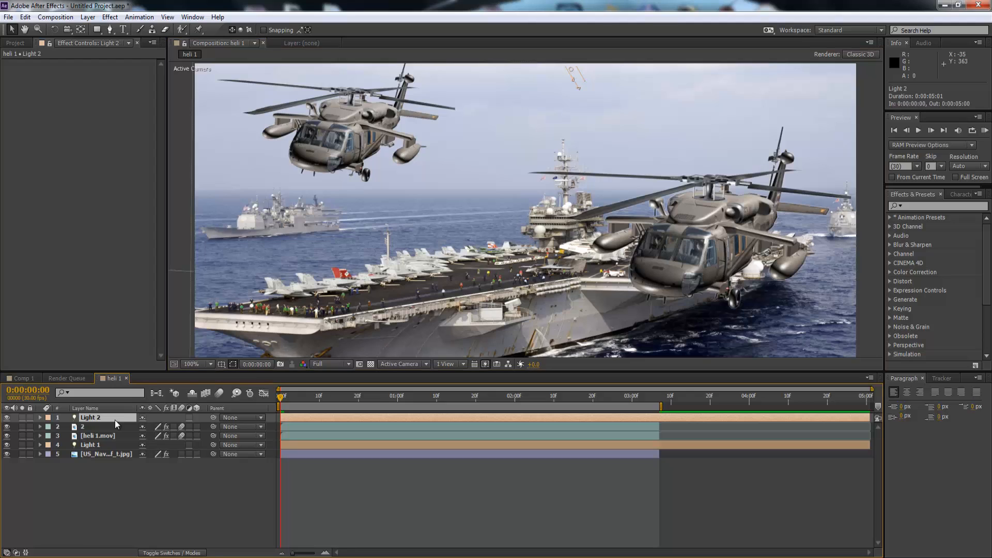
key(comma)
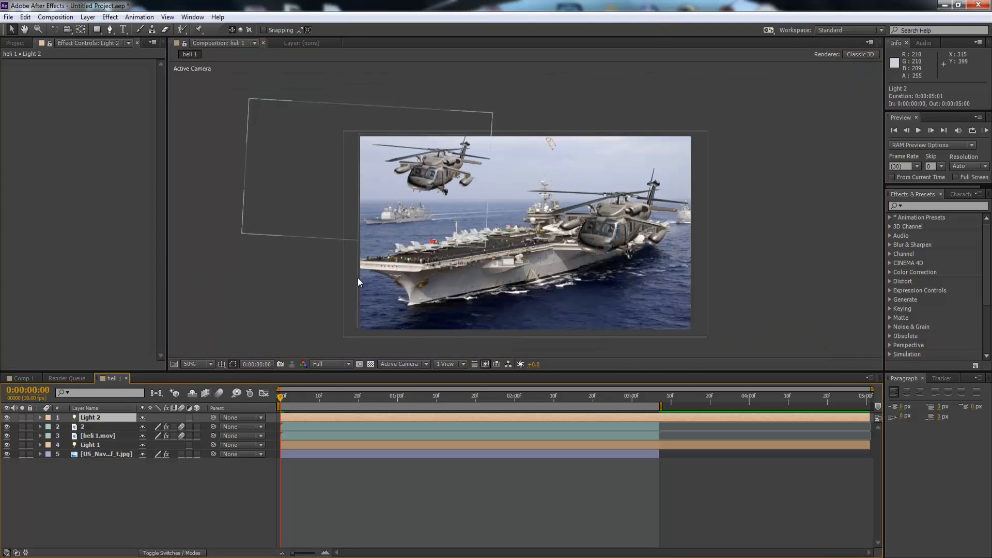
click(41, 418)
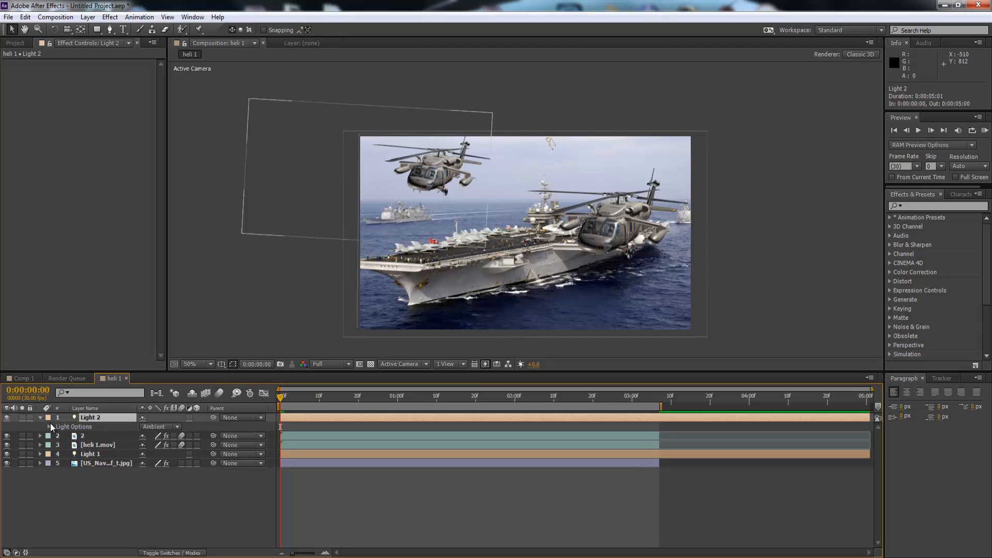
click(50, 427)
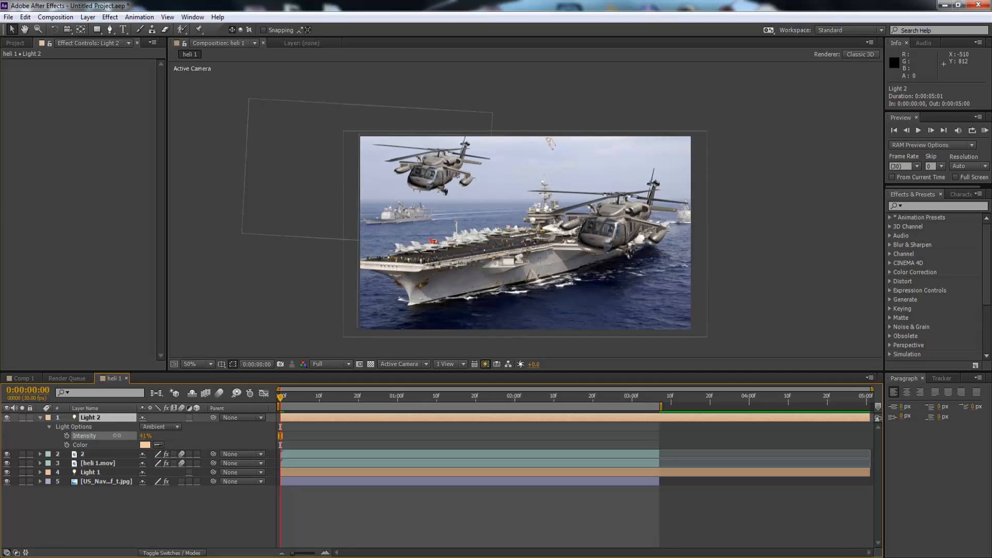
scroll(222, 336, up, 1)
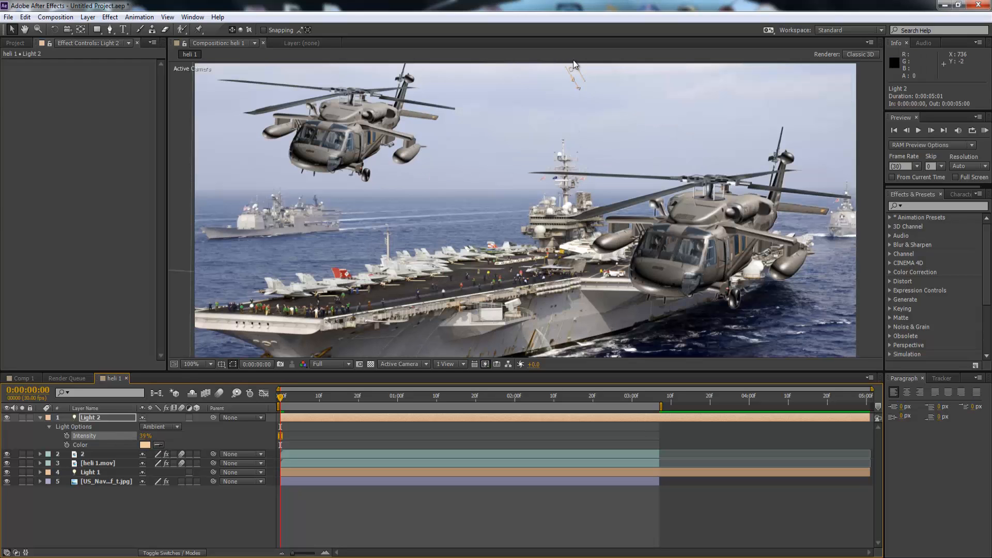
Step: Return to the start of the composition and RAM preview the animation with the new ambient light
click(119, 243)
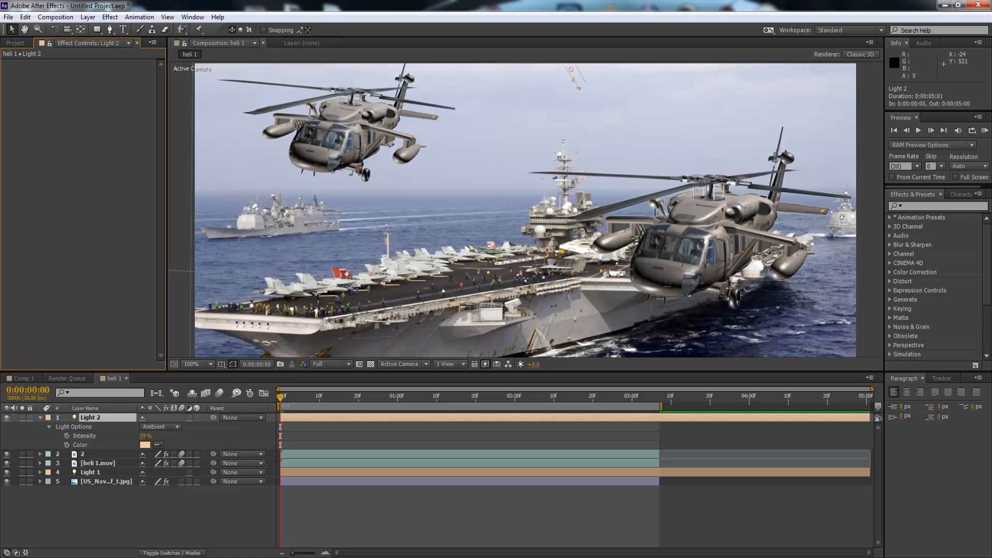
key(space)
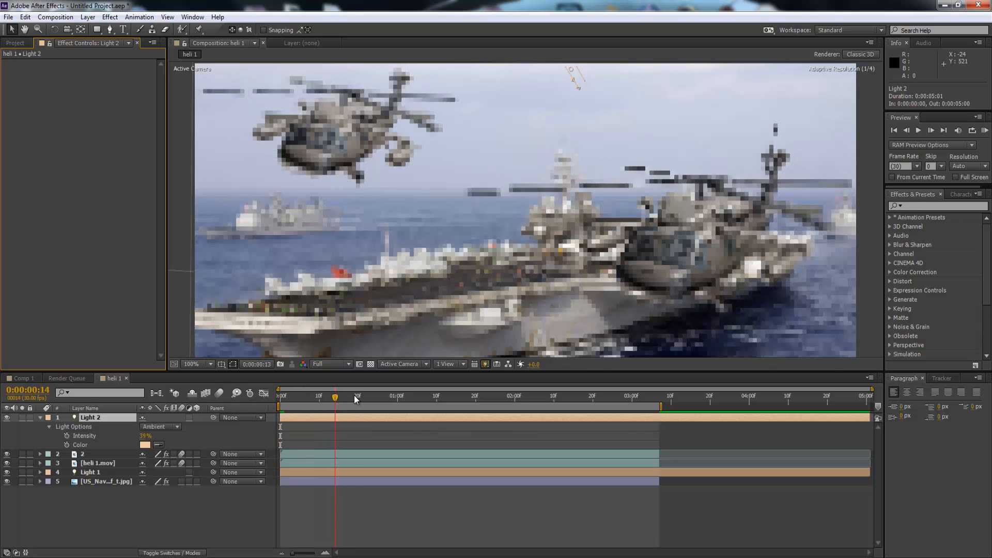
click(282, 396)
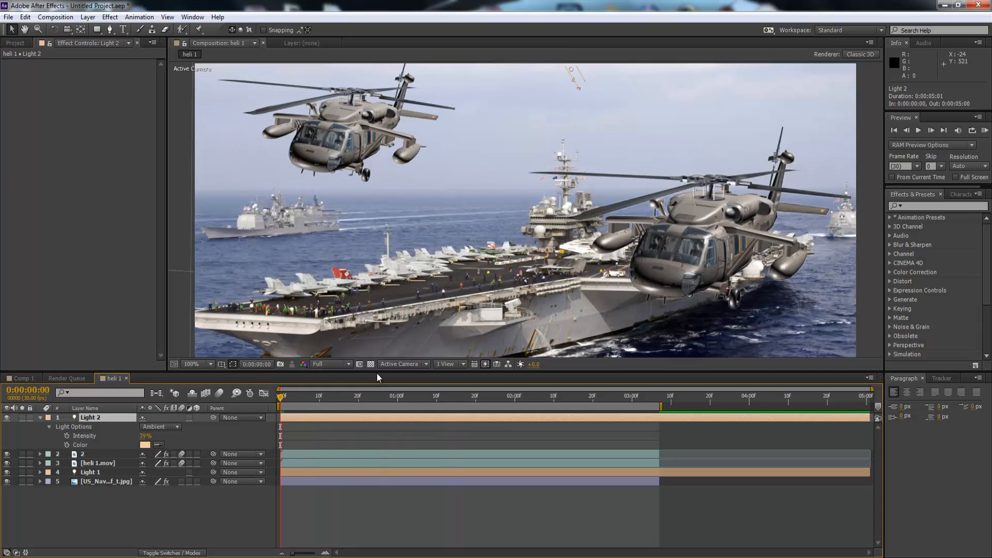
click(985, 131)
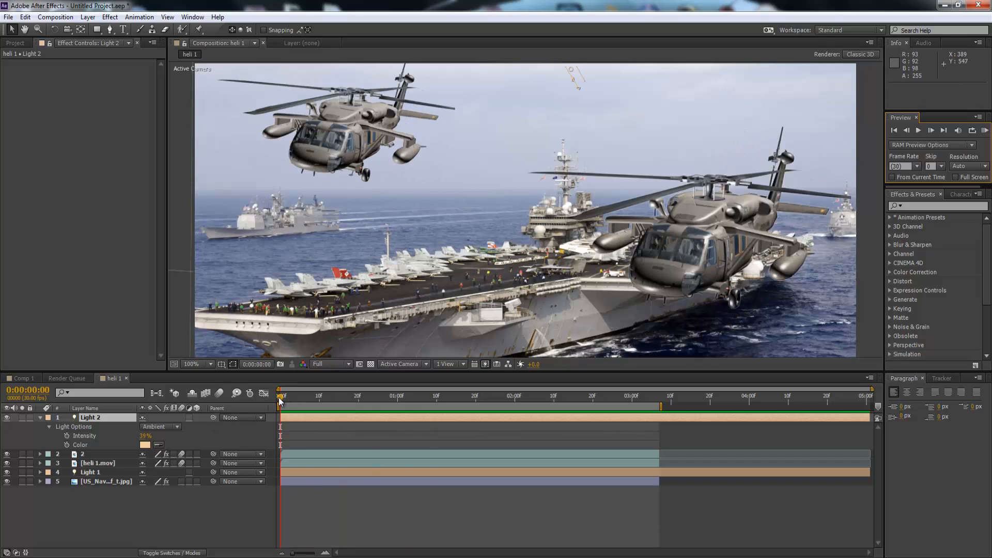
Step: Make the aircraft carrier photo a 3D layer so that the lights affect it
key(comma)
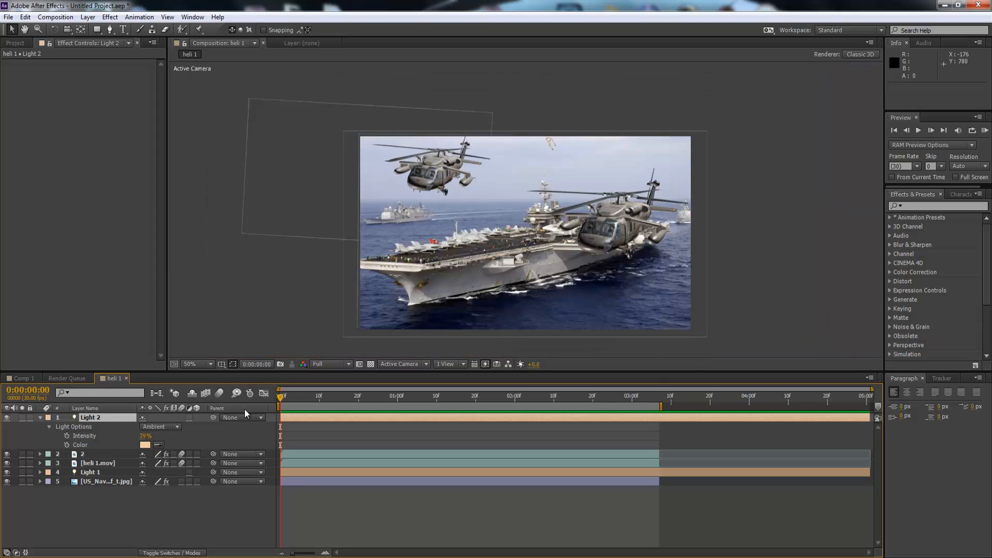
click(39, 418)
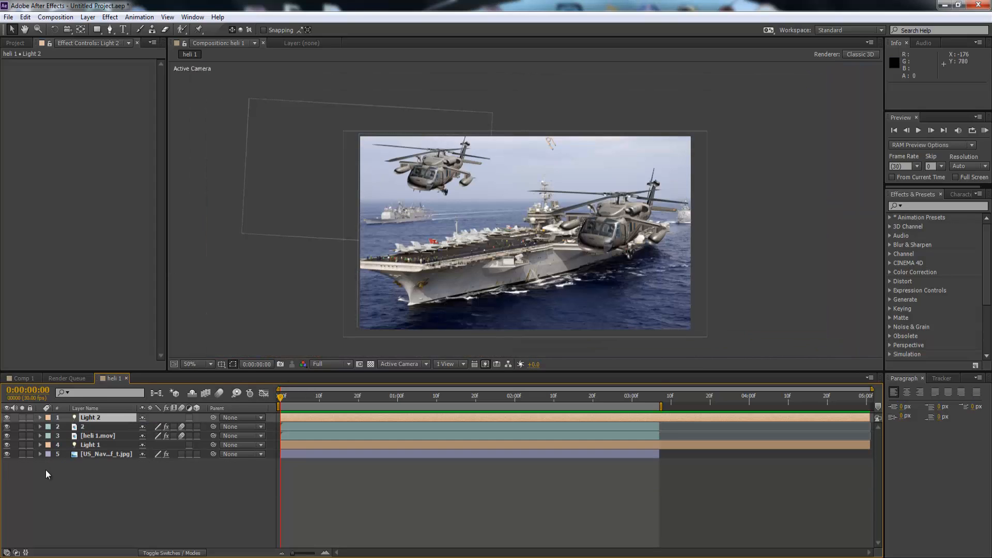
click(90, 454)
click(196, 454)
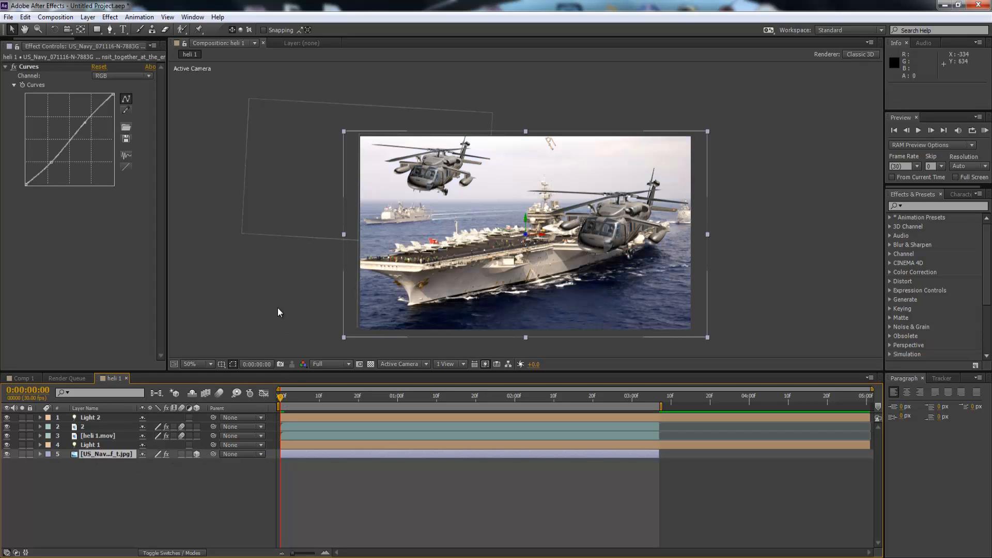
key(period)
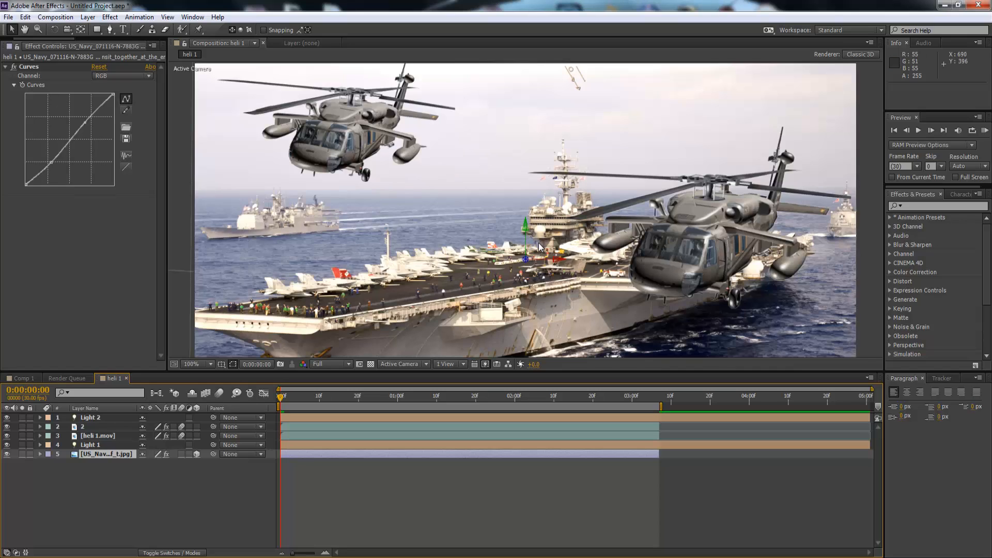
key(comma)
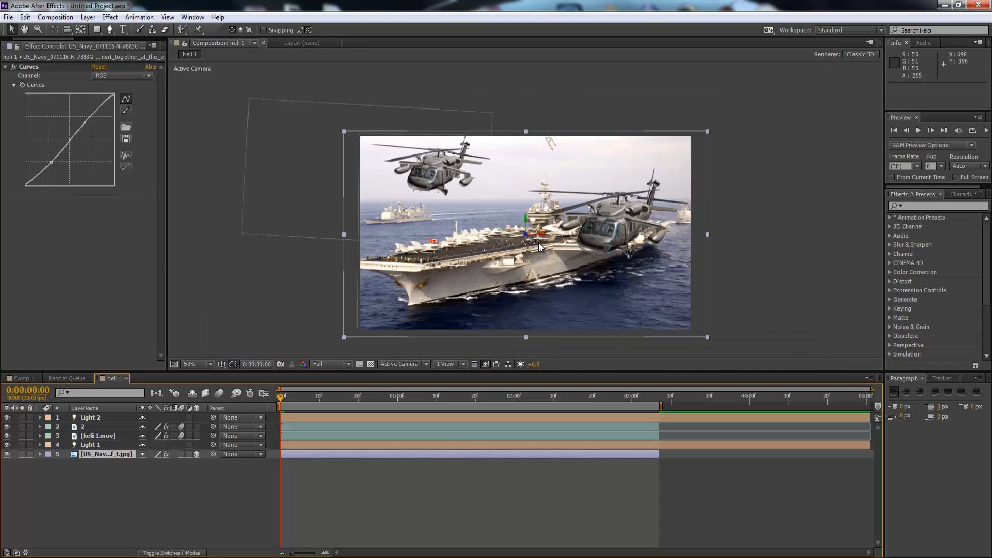
Step: Push the carrier photo back along its Z axis to a position of about 640, 365, 3456
drag(525, 234, 551, 526)
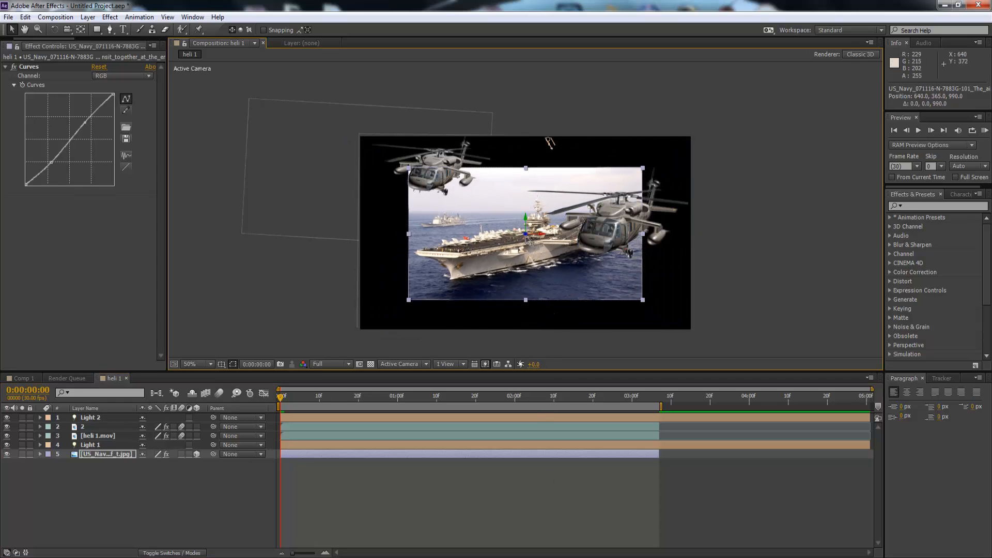
drag(535, 287, 540, 483)
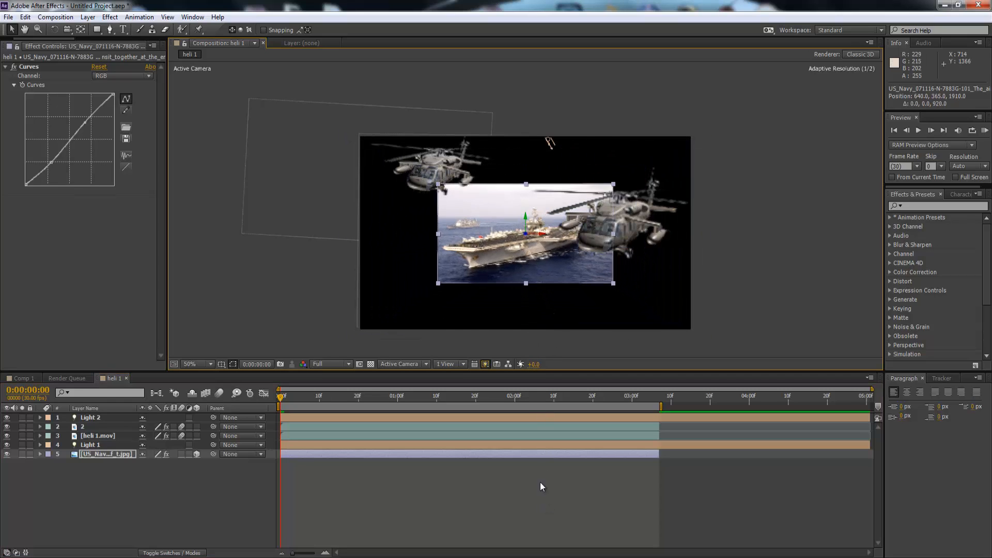
drag(528, 231, 562, 490)
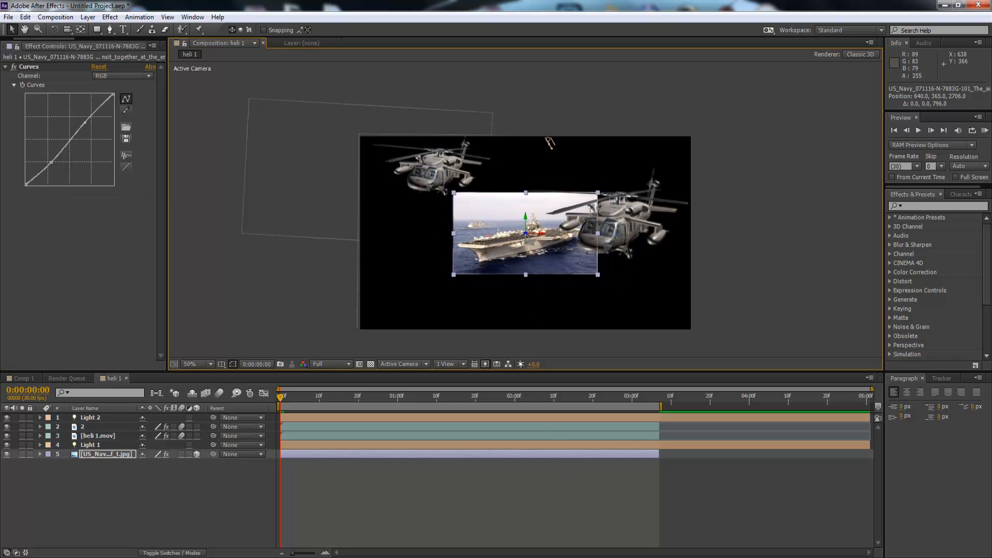
drag(535, 288, 544, 465)
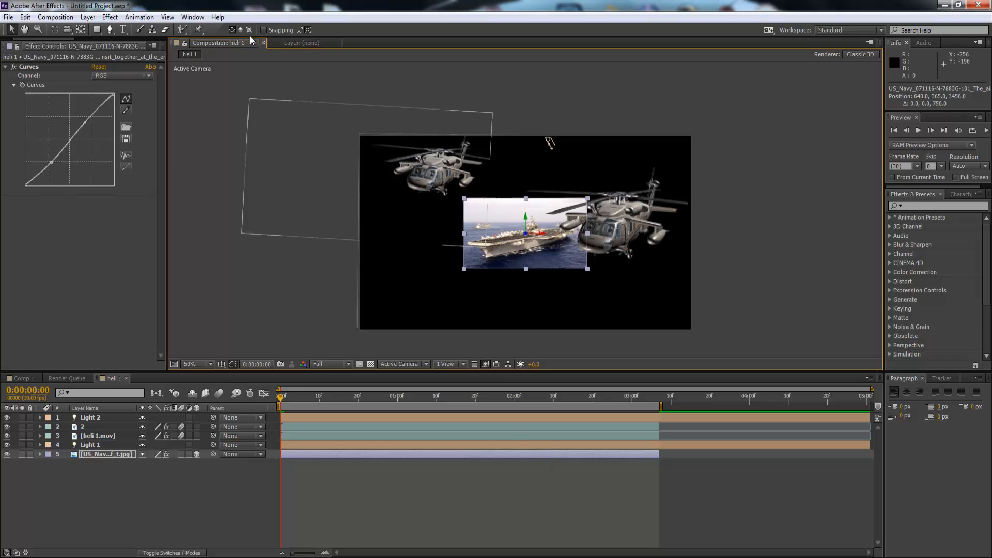
Step: Scale the carrier photo to about 89%, 75% so it fills the frame, leaving the heli 1.mov layer at its original size
drag(466, 197, 361, 136)
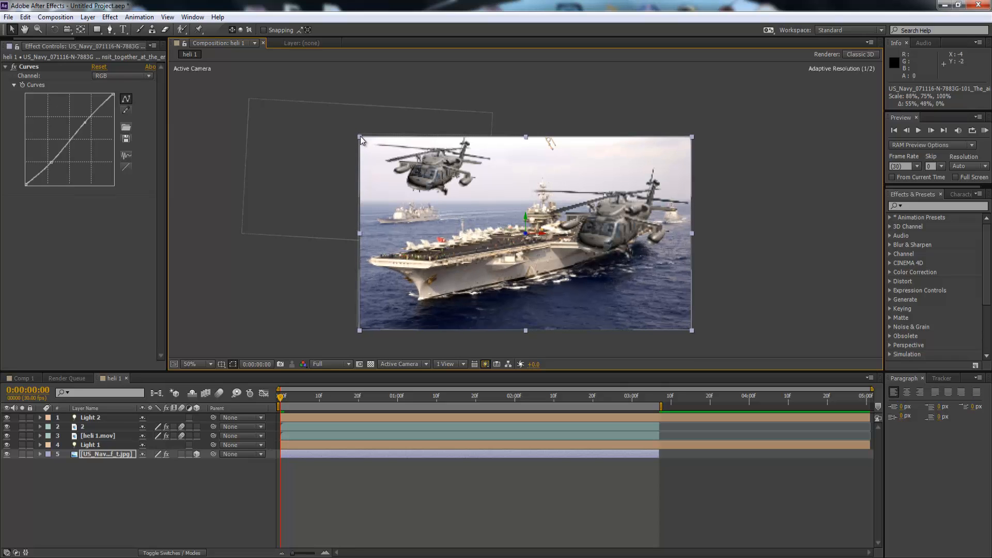
click(308, 266)
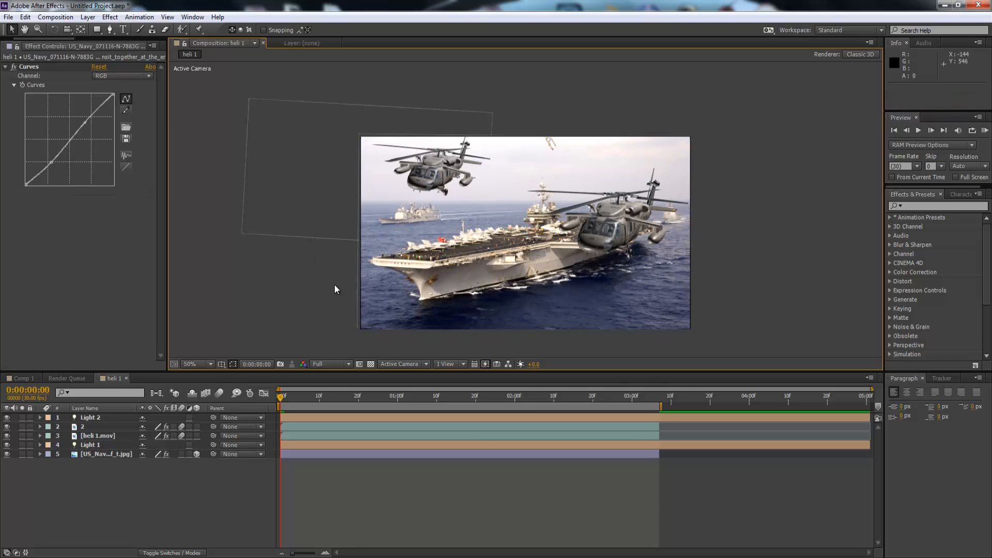
click(379, 273)
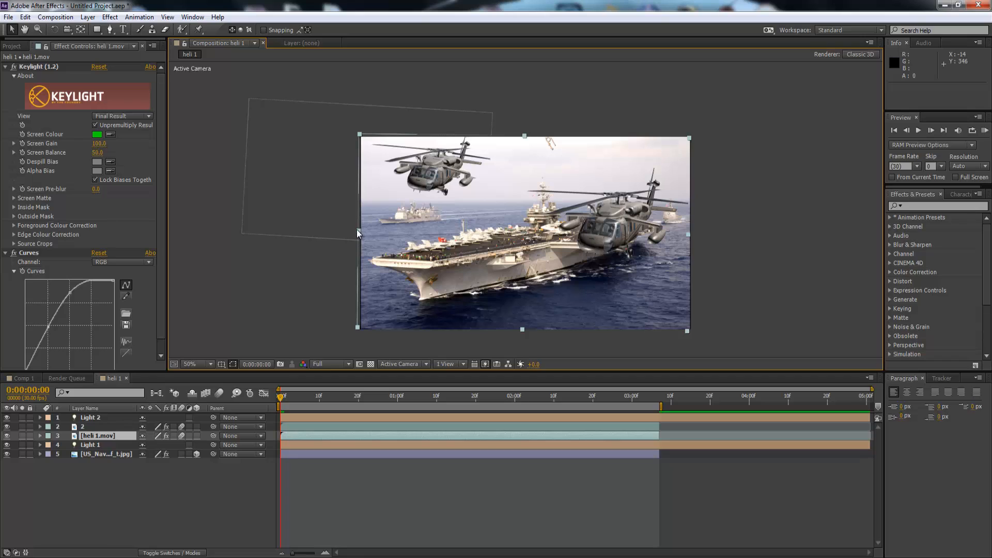
drag(357, 230, 359, 231)
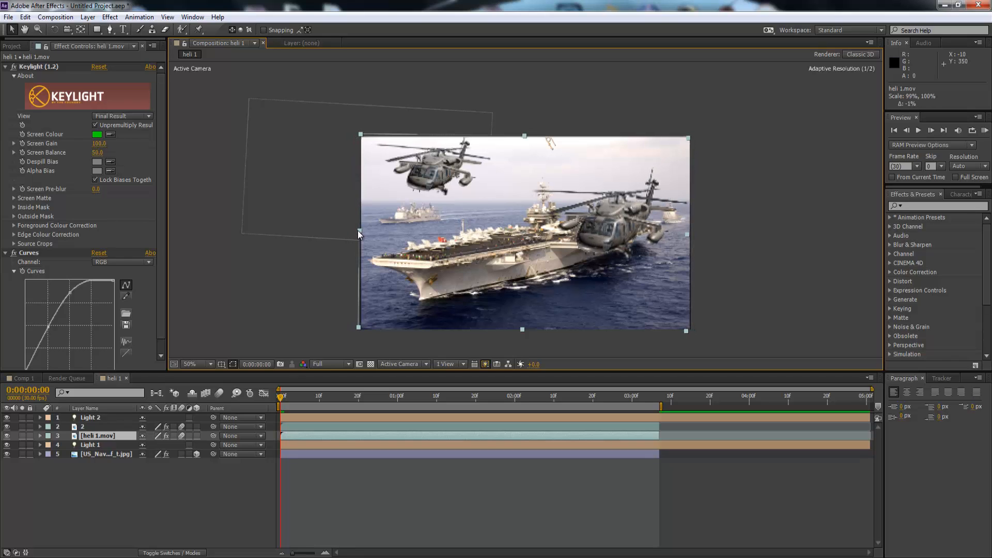
click(92, 454)
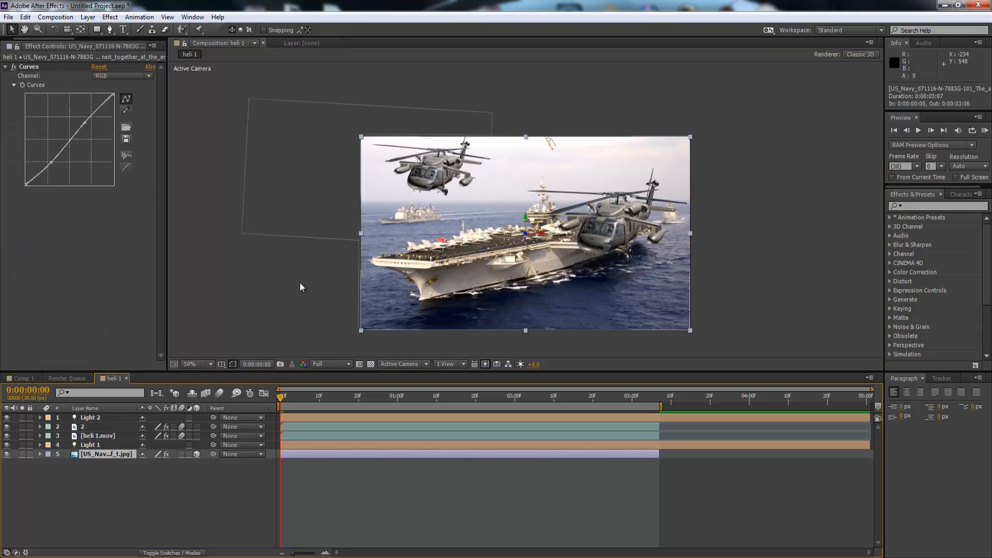
drag(362, 232, 358, 233)
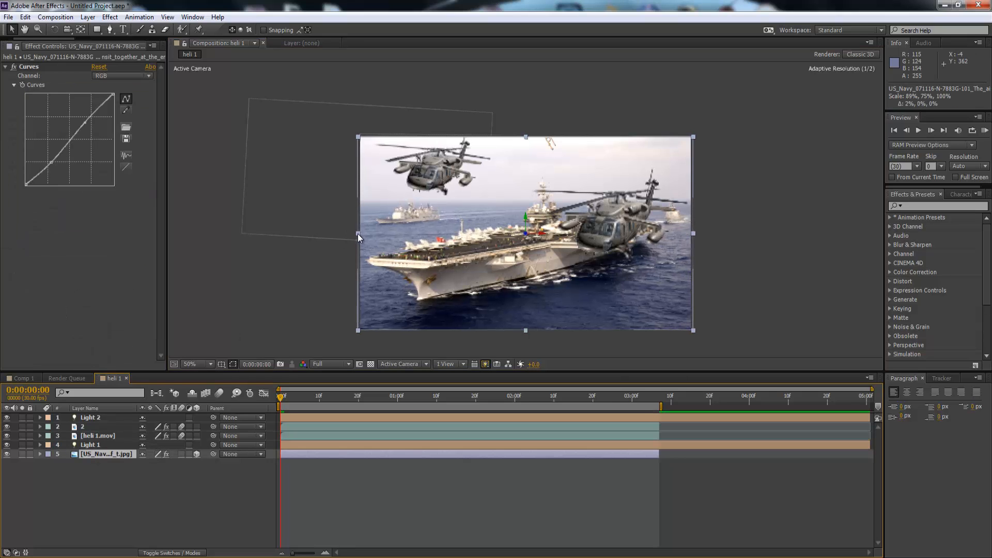
click(301, 300)
key(slash)
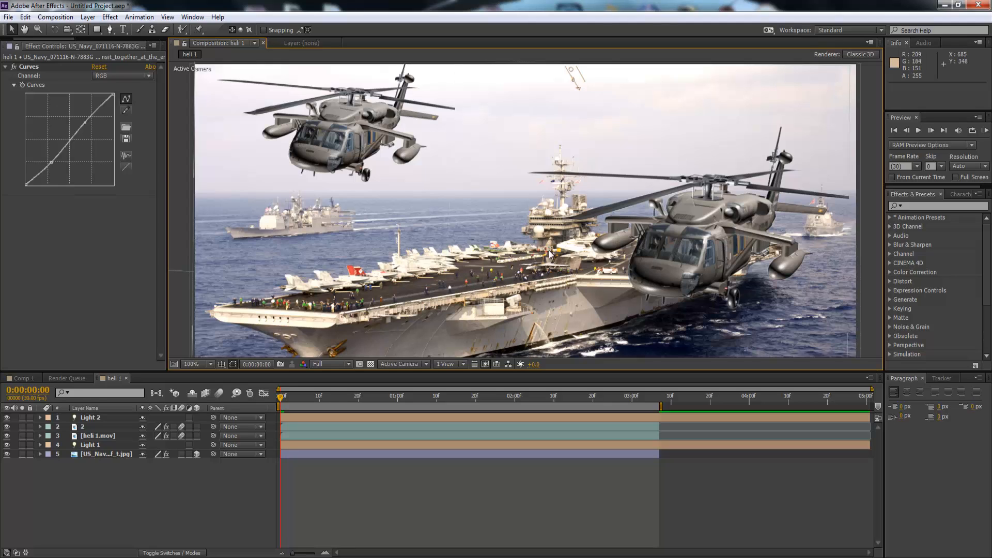
Step: Inspect the relit composite at full-frame and close-up views and advance the composition by one frame
key(comma)
key(comma)
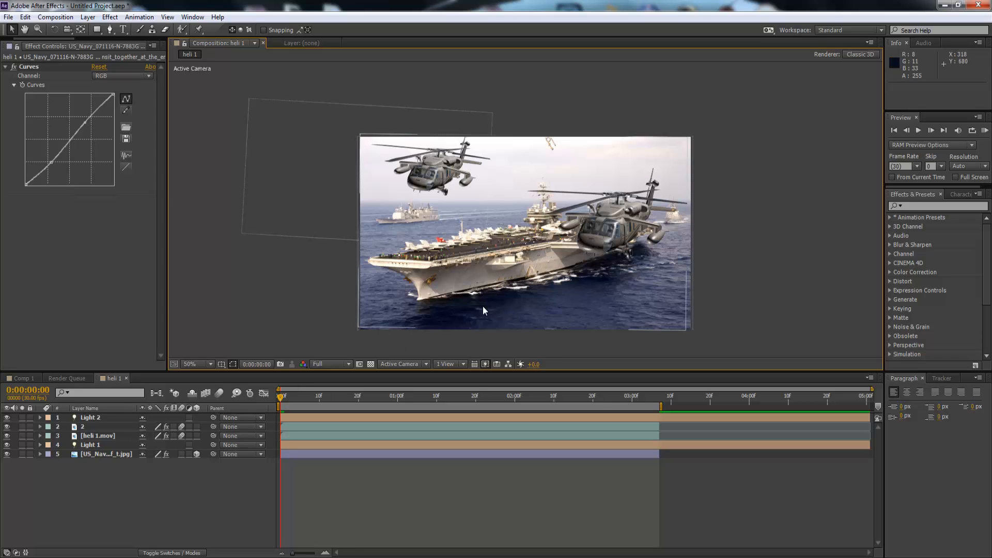
key(period)
key(period)
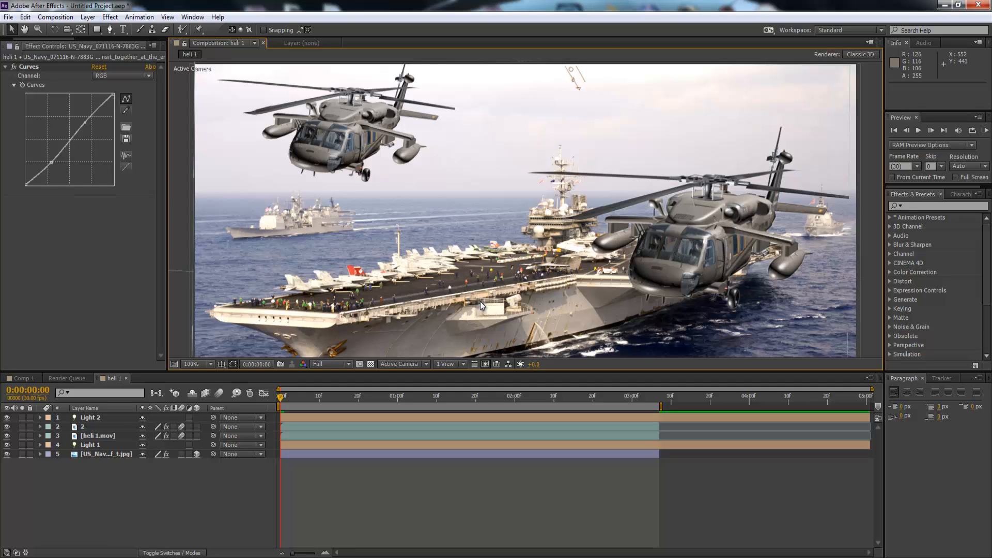
click(932, 131)
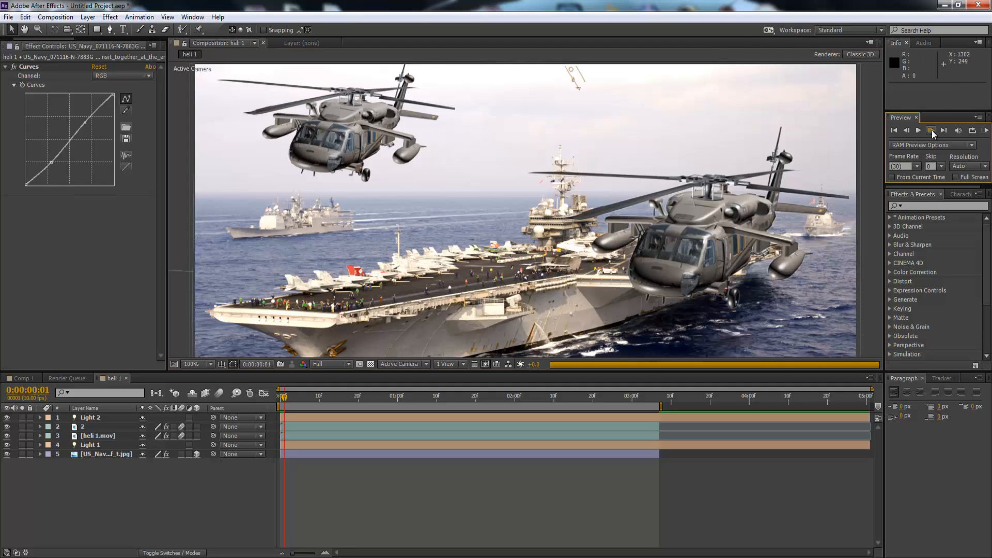
Step: Advance the composition by one frame and play it back to review the helicopters' motion over the carrier photo
click(932, 130)
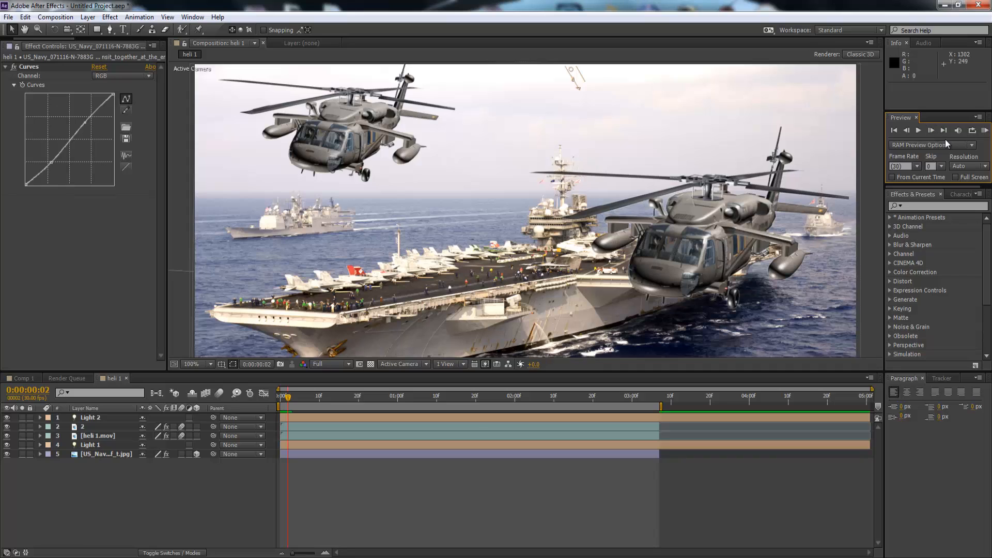
click(919, 131)
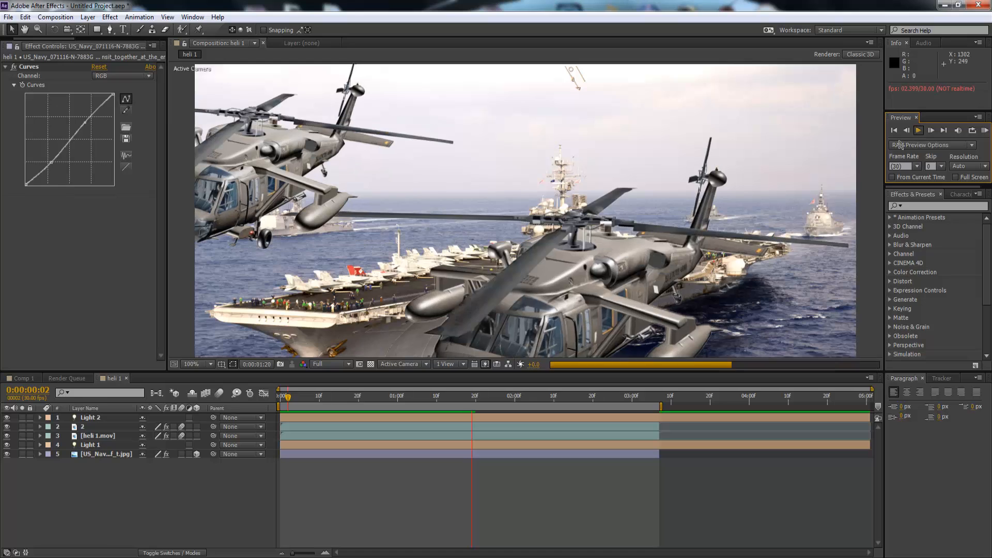
click(918, 133)
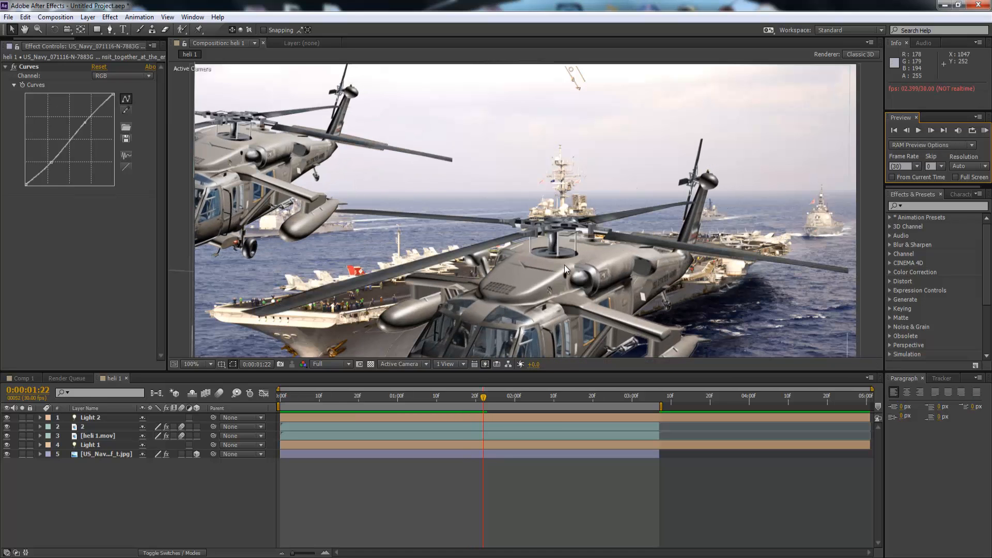
click(919, 132)
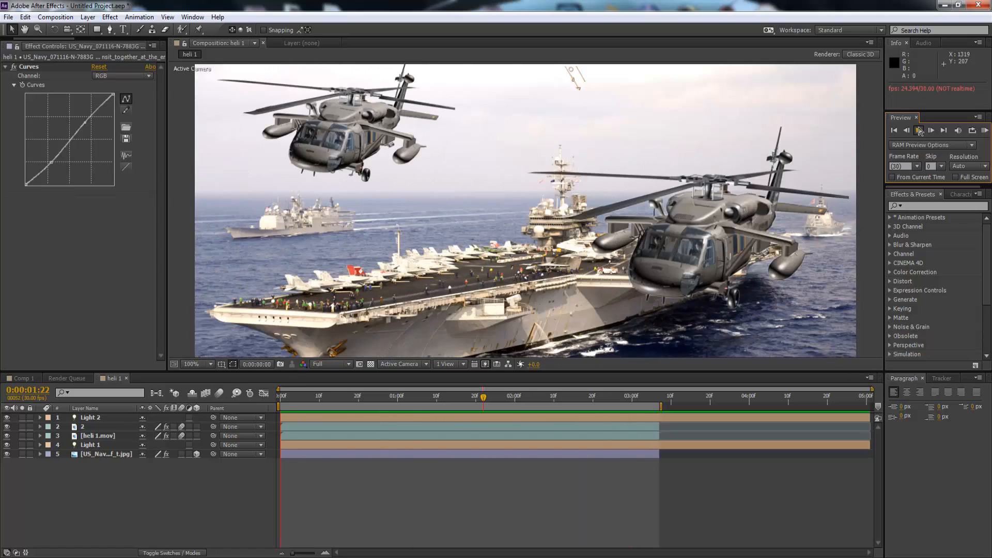
click(919, 132)
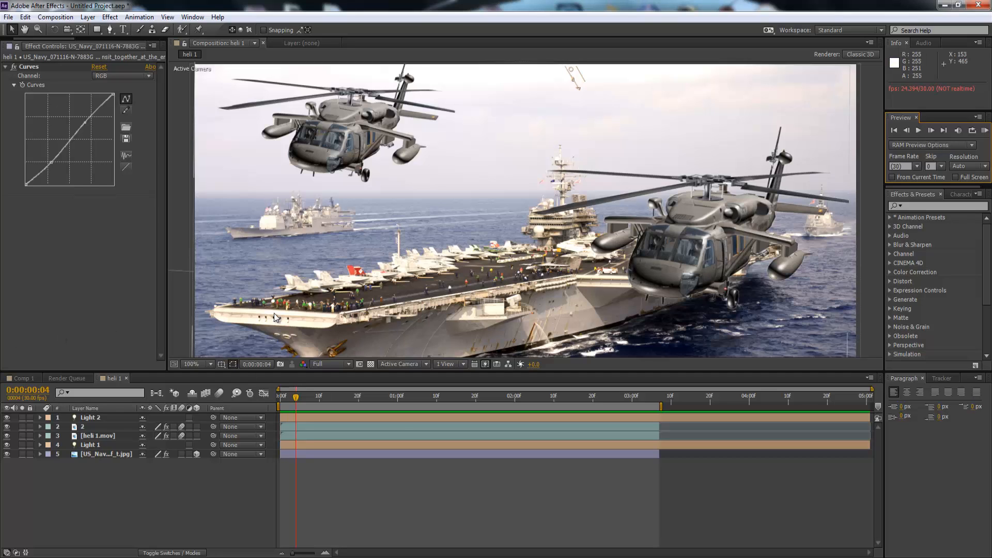
Step: Try enlarging the aircraft carrier photo proportionally well beyond the edges of the composition frame
key(comma)
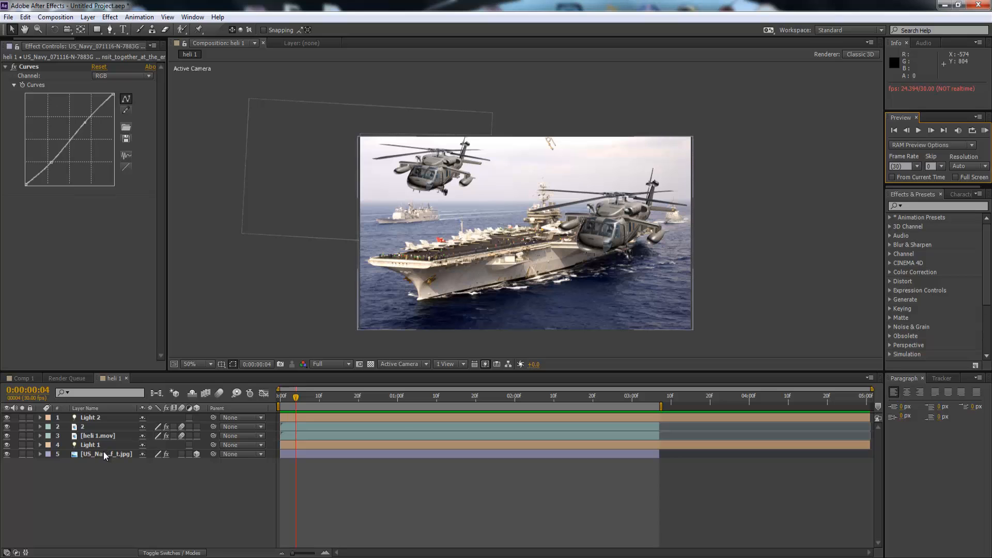
click(104, 454)
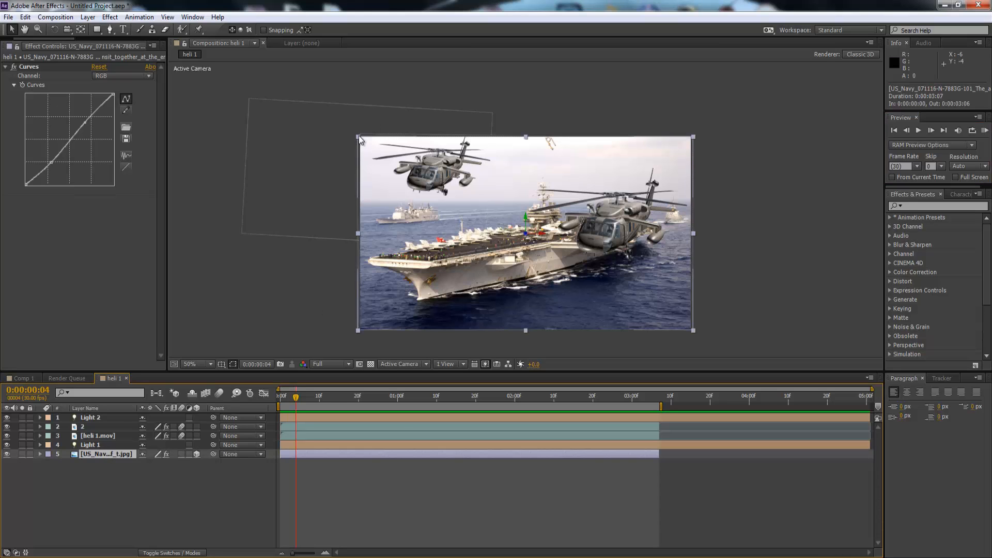
drag(358, 135, 232, 89)
click(94, 474)
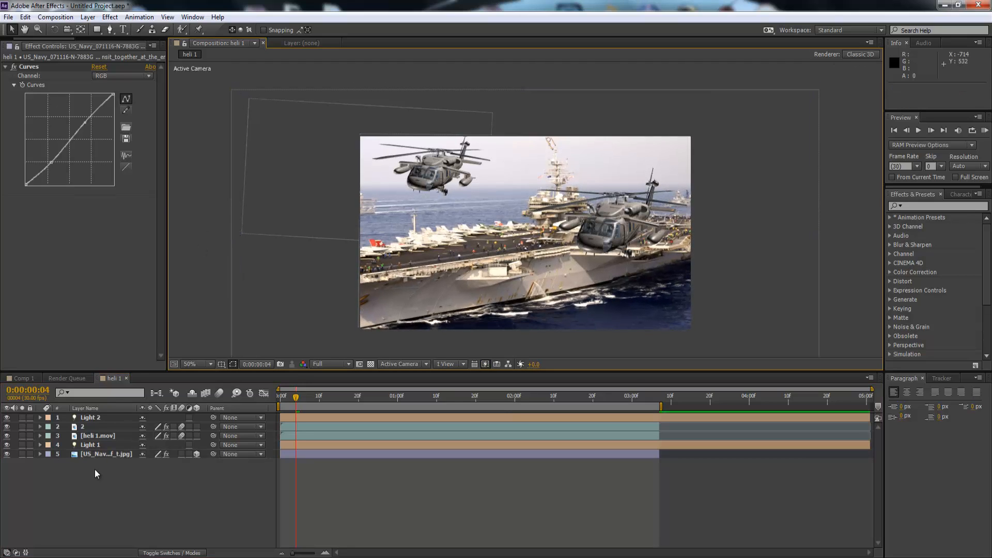
Step: Set a Position keyframe on the aircraft carrier photo layer at 0:00:00:00
click(96, 449)
click(95, 452)
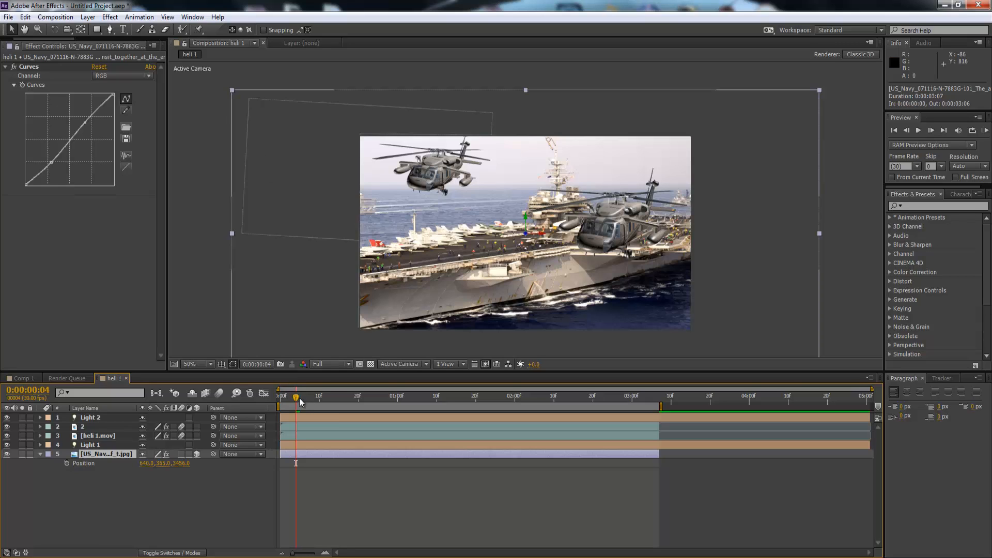
drag(297, 398, 281, 398)
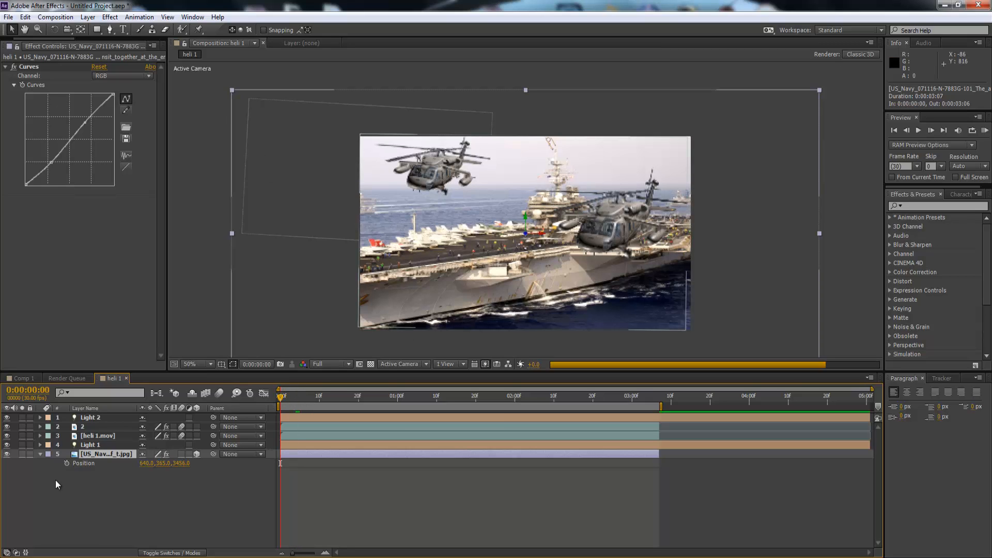
click(66, 463)
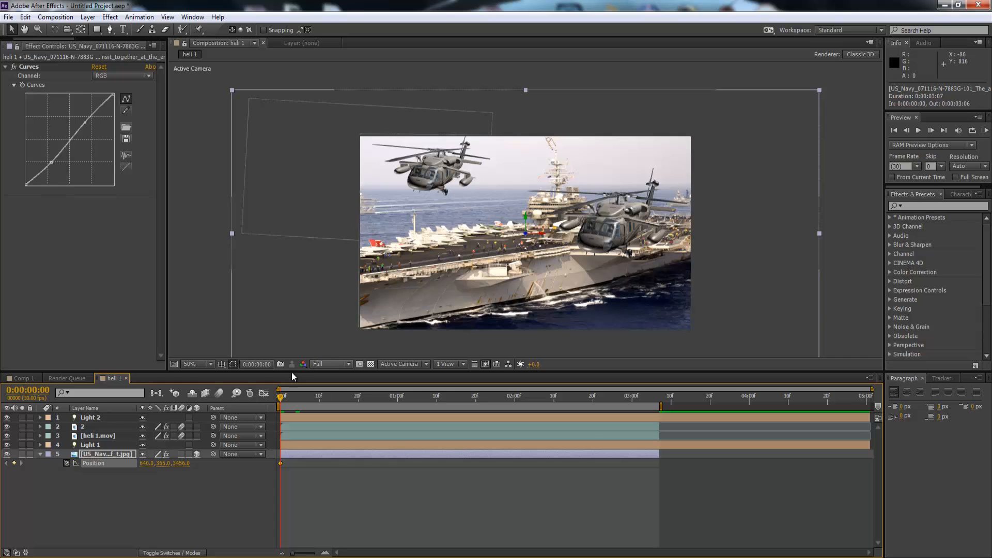
Step: Scale the carrier photo down to about 88%, 75% near the end of the clip so it fits the frame, and return to the start
drag(321, 399, 656, 395)
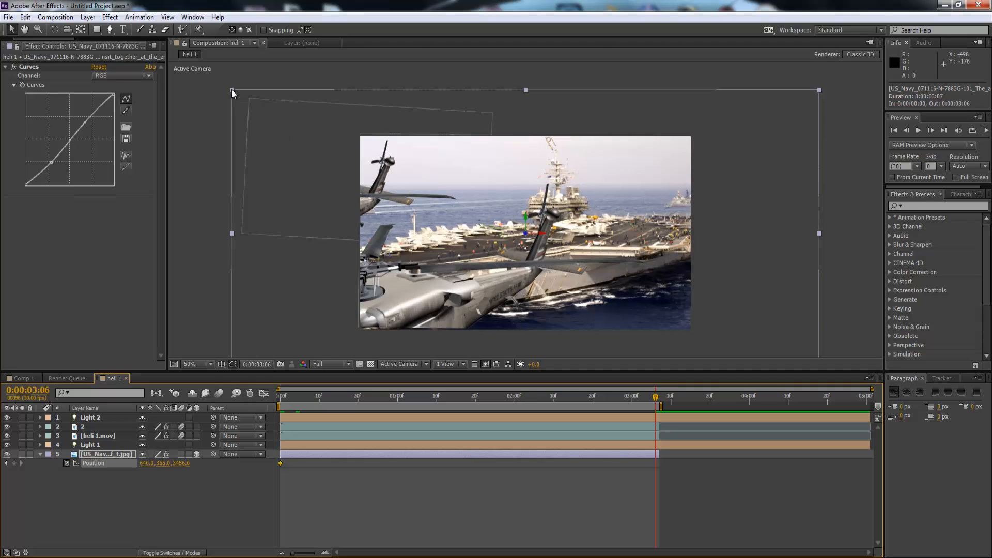
drag(232, 91, 360, 135)
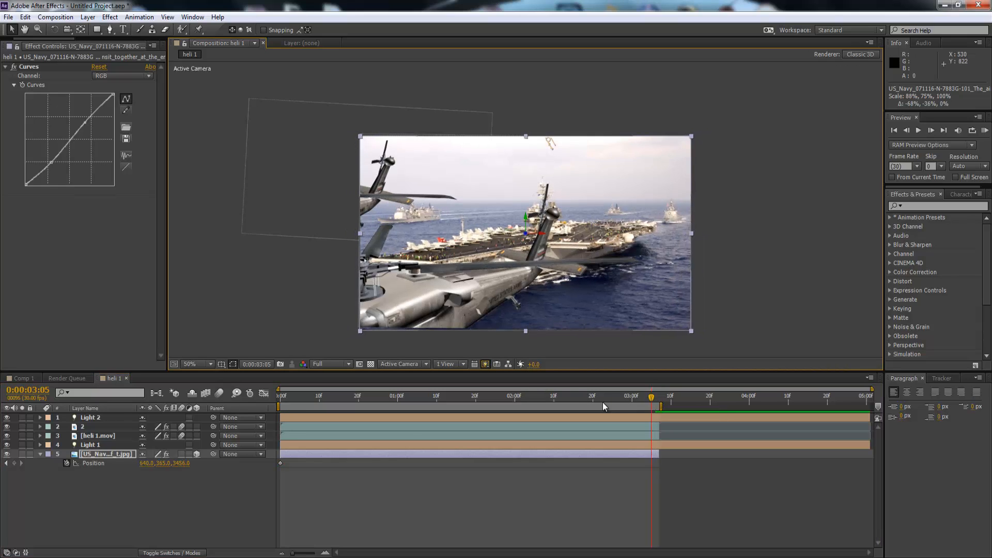
drag(603, 402, 260, 421)
click(309, 309)
key(/)
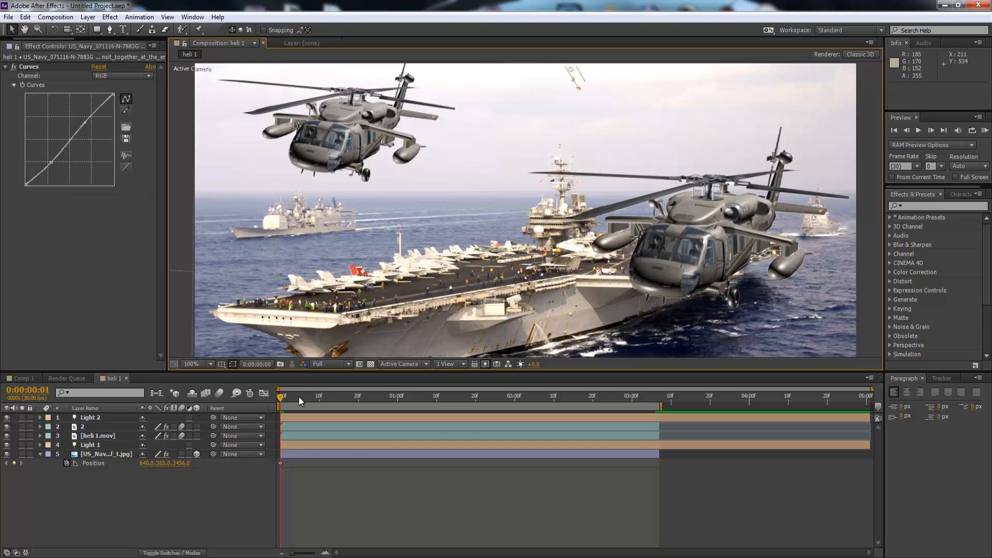
Step: Scrub through the composition to check the shot, collapse the carrier photo layer's properties and return to the first frame
drag(299, 397, 268, 408)
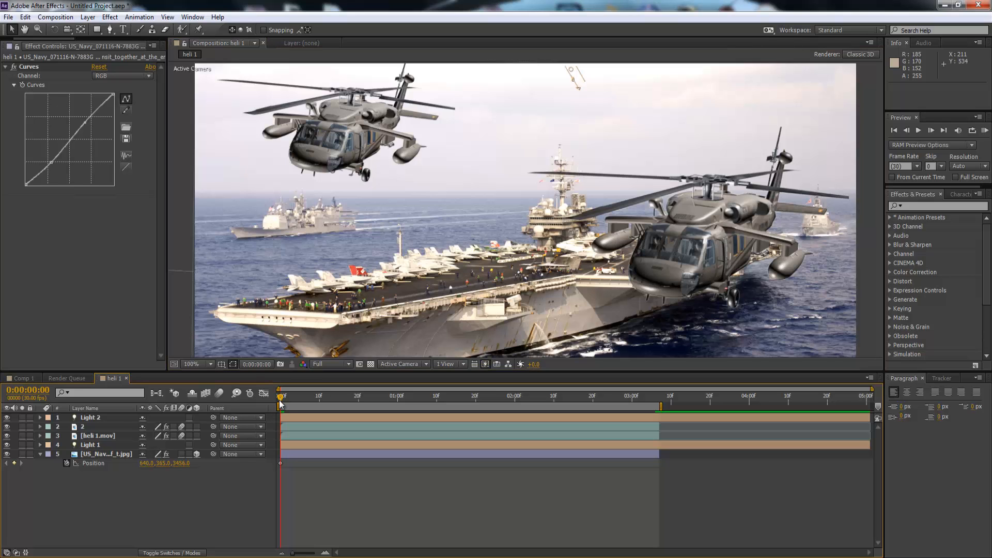
drag(280, 402, 705, 421)
drag(500, 415, 273, 413)
click(179, 327)
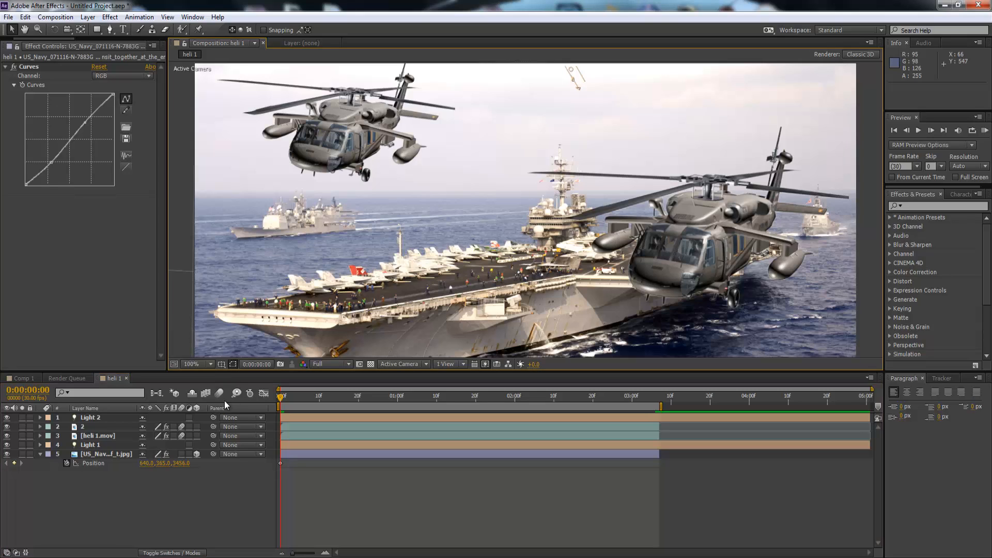
click(39, 454)
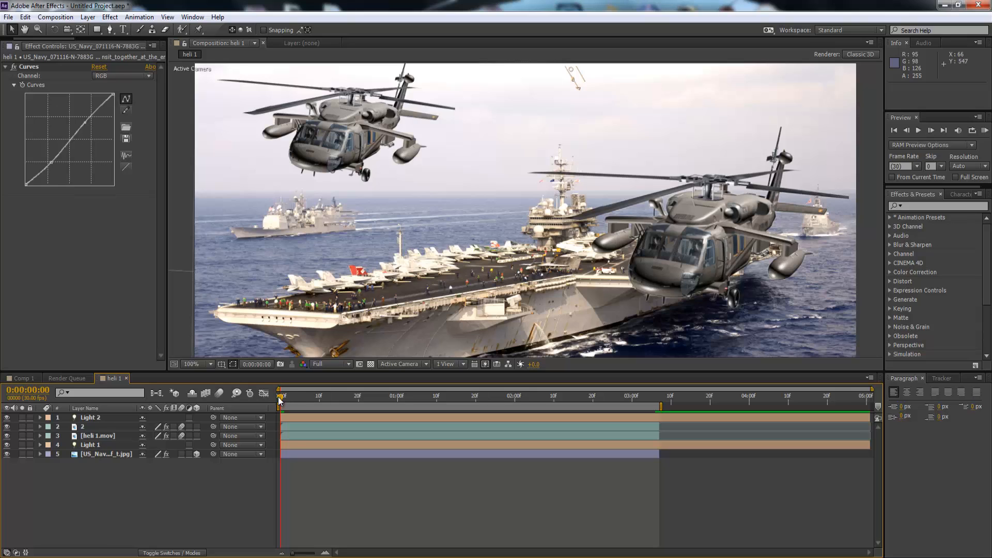
mouse_move(280, 398)
mouse_down()
mouse_move(296, 398)
mouse_move(269, 397)
mouse_up()
Step: Apply the Video Copilot Optical Flares effect to the aircraft carrier photo layer
click(109, 30)
right_click(92, 453)
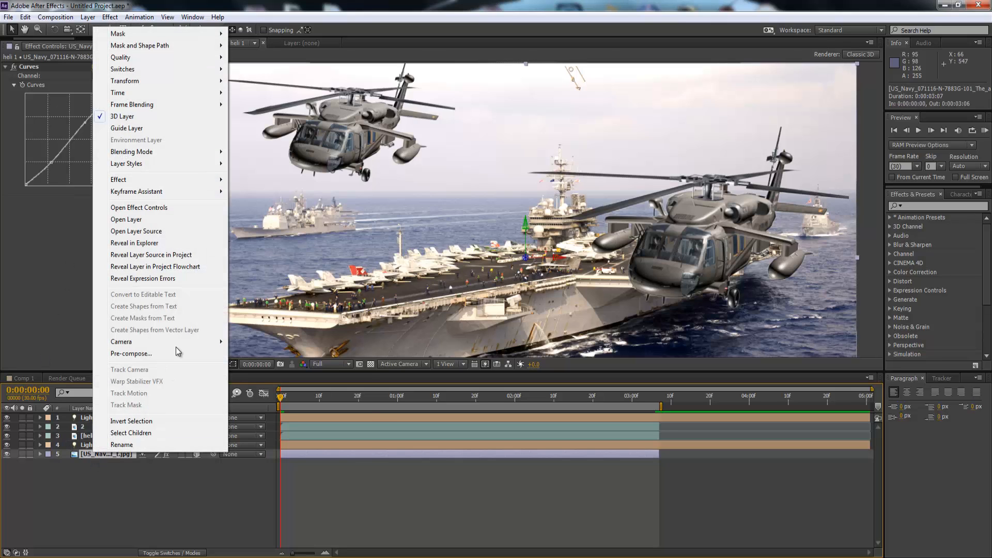
mouse_move(201, 180)
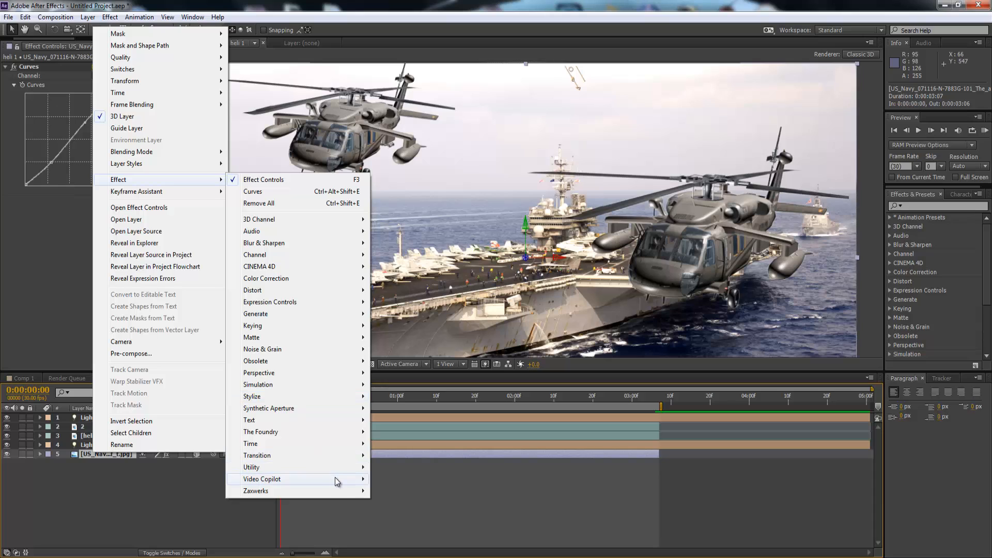
mouse_move(336, 480)
click(406, 492)
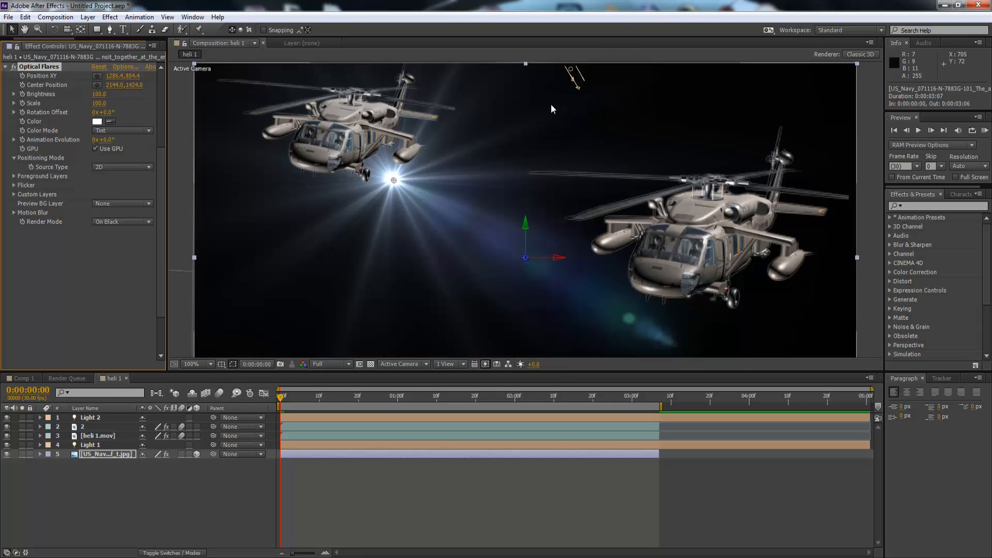
Step: Load the Chromatastic flare from the Pro Presets 2 collection in the Optical Flares options and accept it
click(124, 67)
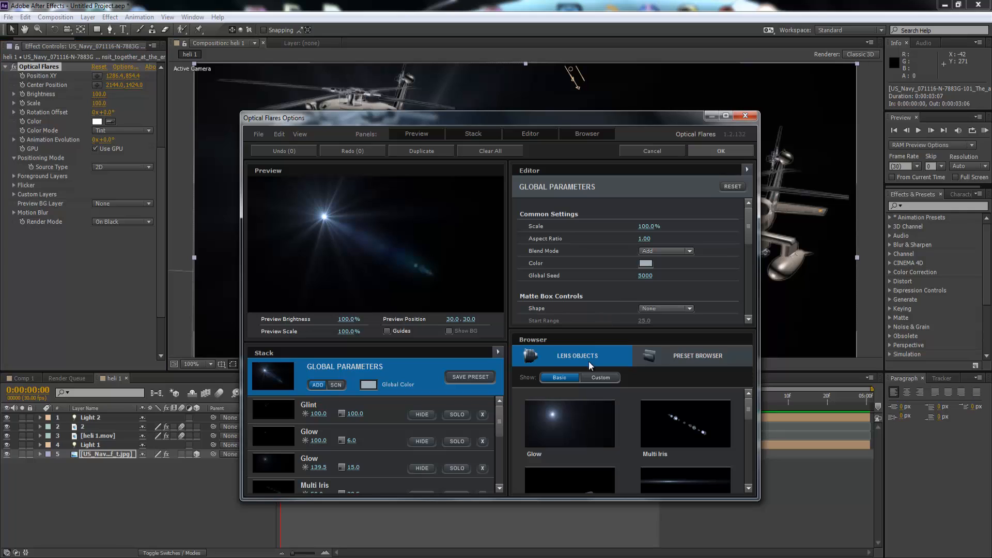
click(702, 360)
scroll(592, 465, down, 3)
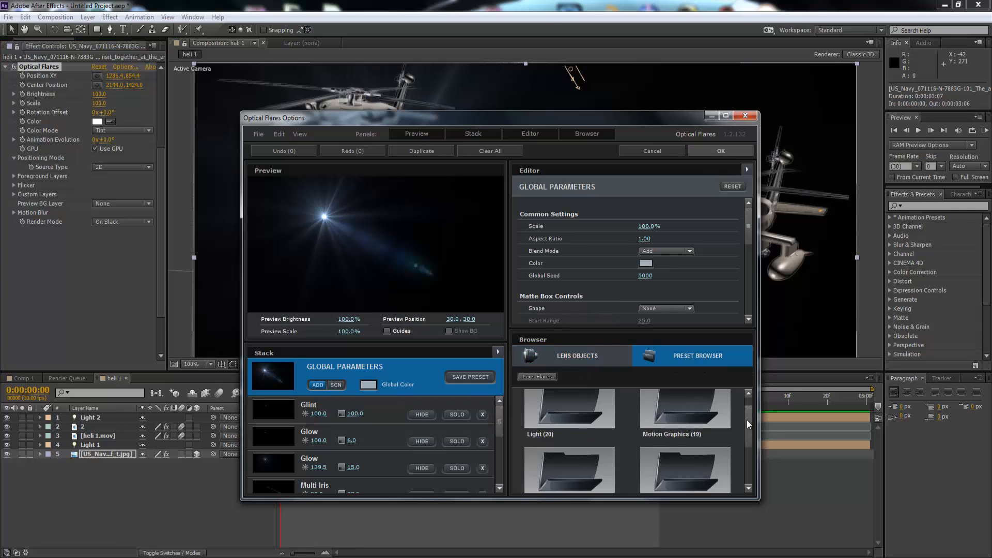
click(592, 465)
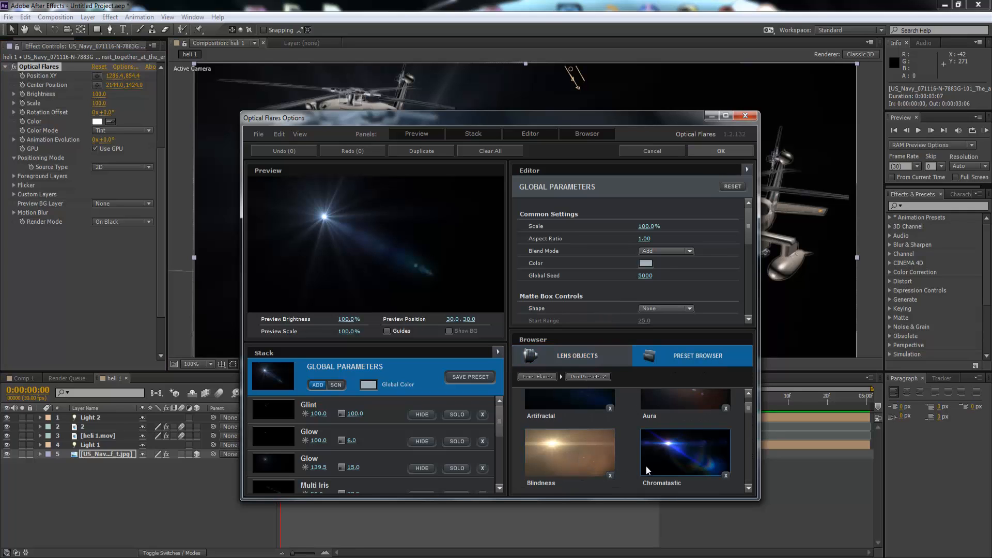
click(676, 464)
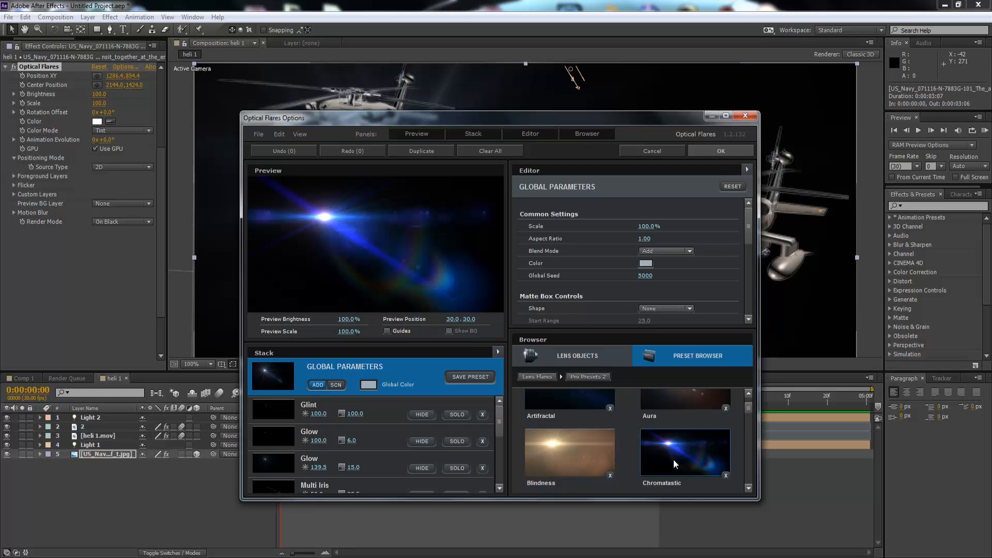
click(721, 151)
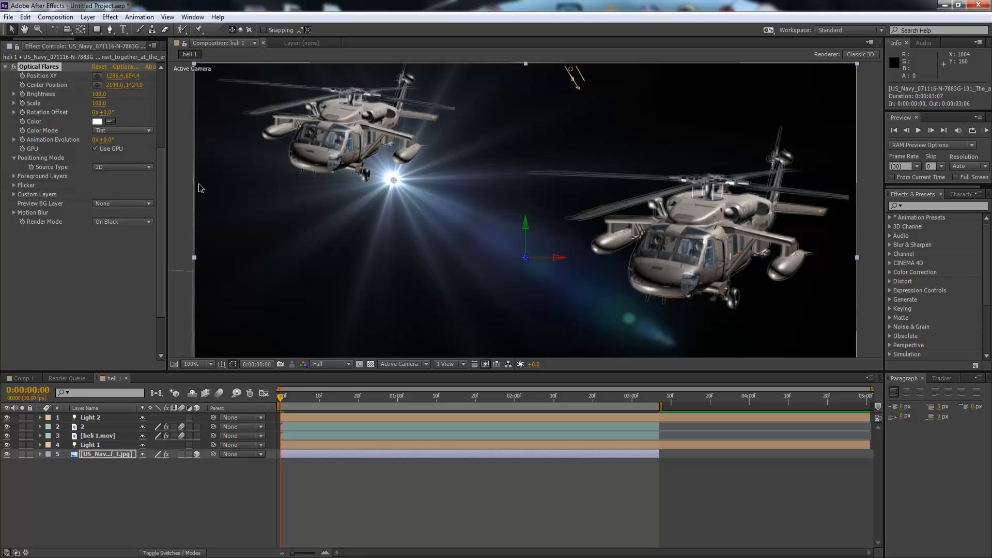
Step: Set the flare's Preview BG Layer to the US_Navy carrier photo and its Render Mode to Over Original
click(147, 205)
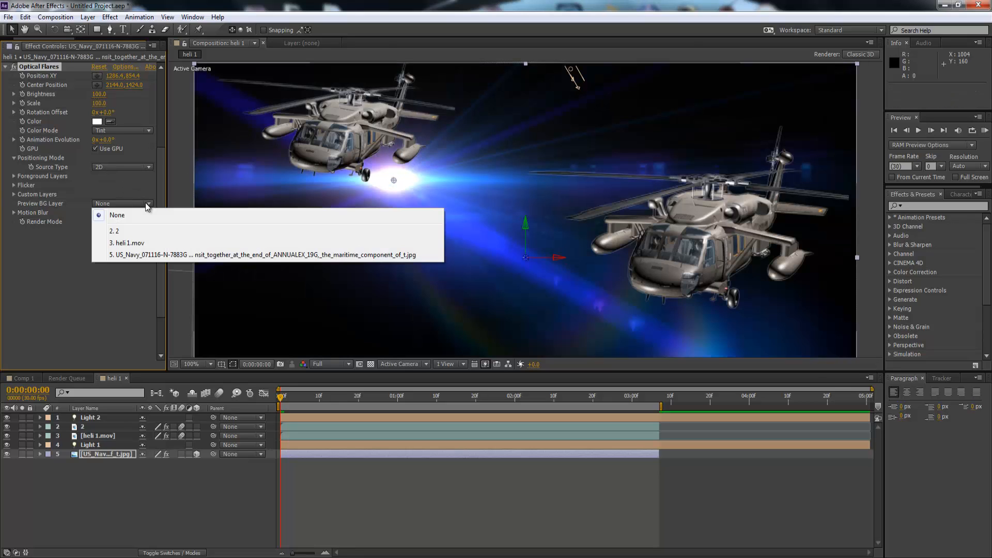
click(137, 255)
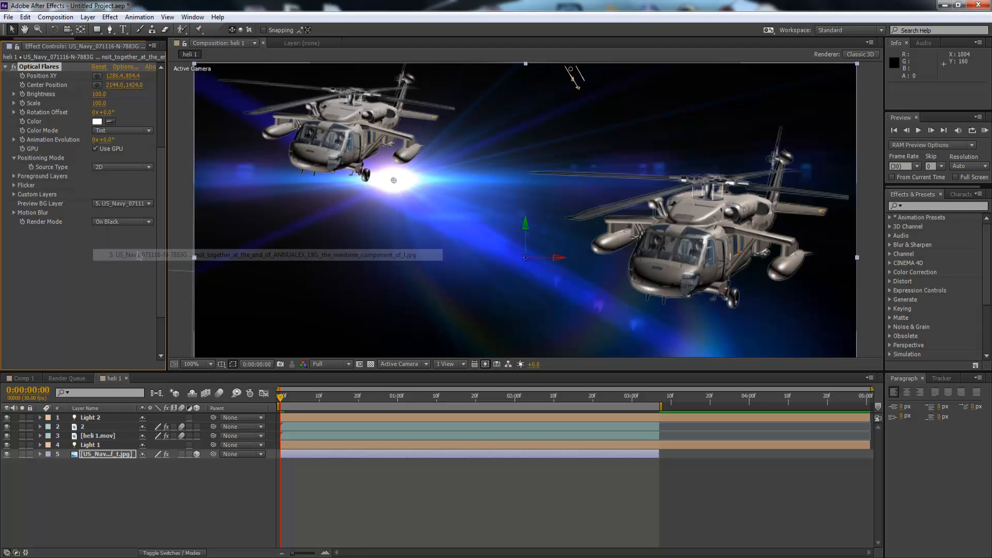
click(144, 222)
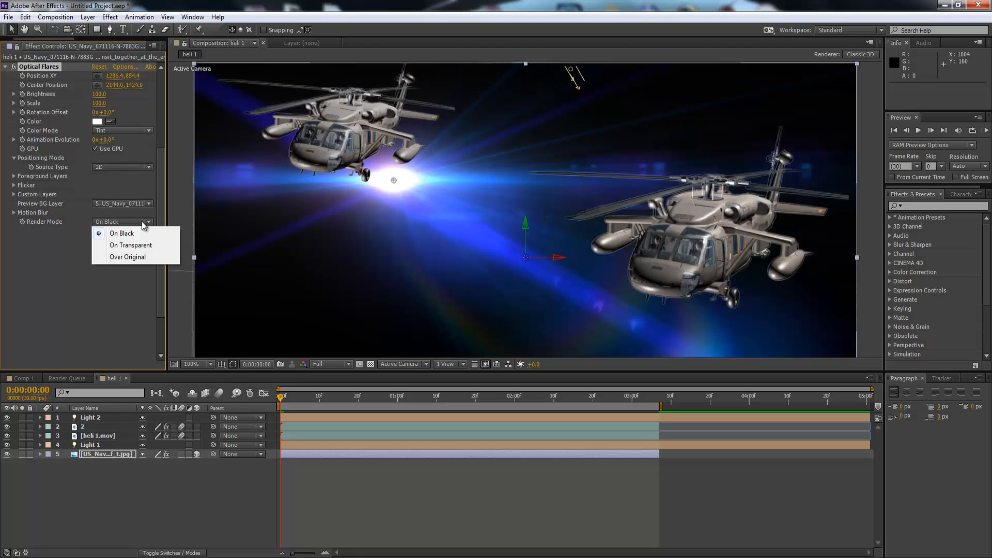
click(137, 257)
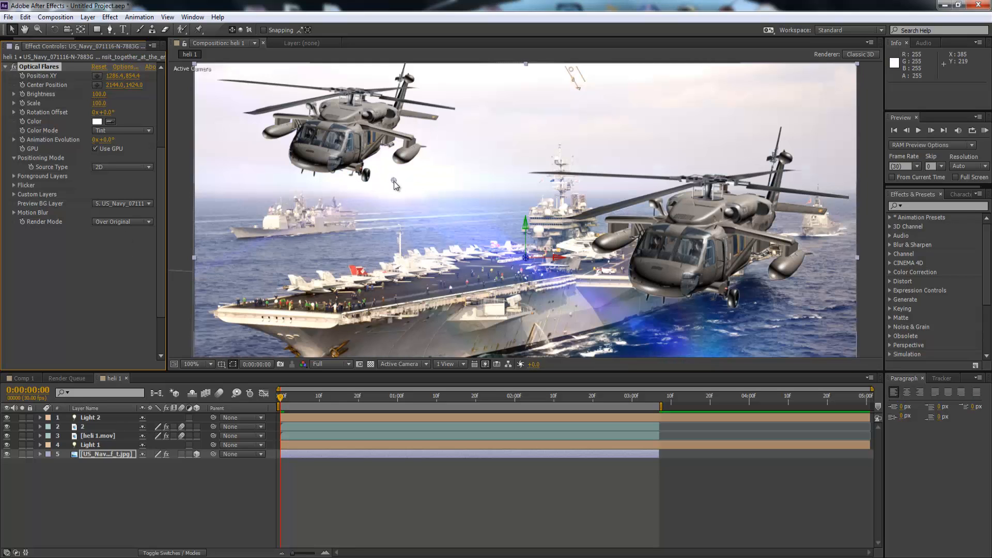
Step: Reduce the flare's brightness to 60 and place it just outside the frame's upper-right edge, at about 4343, 269
drag(395, 181, 653, 339)
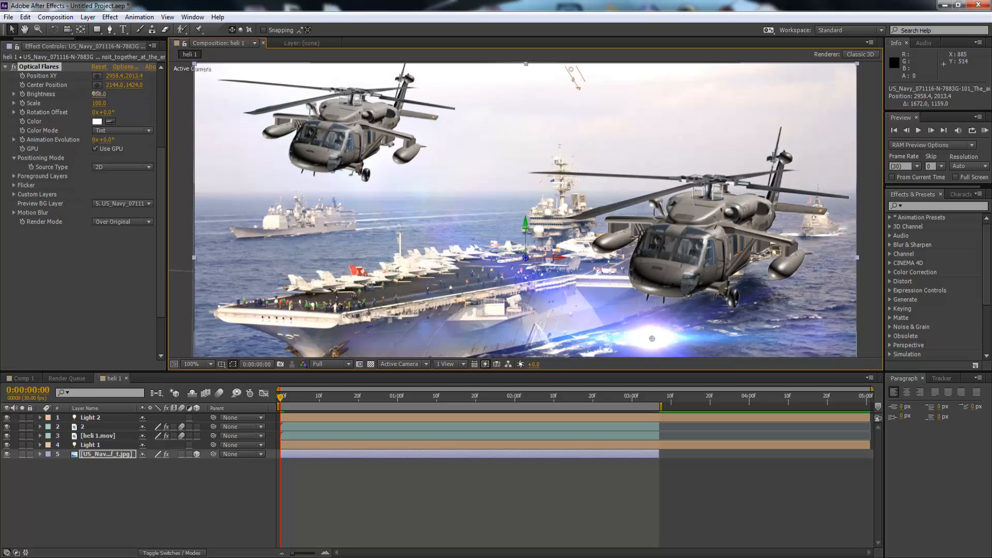
drag(97, 94, 124, 94)
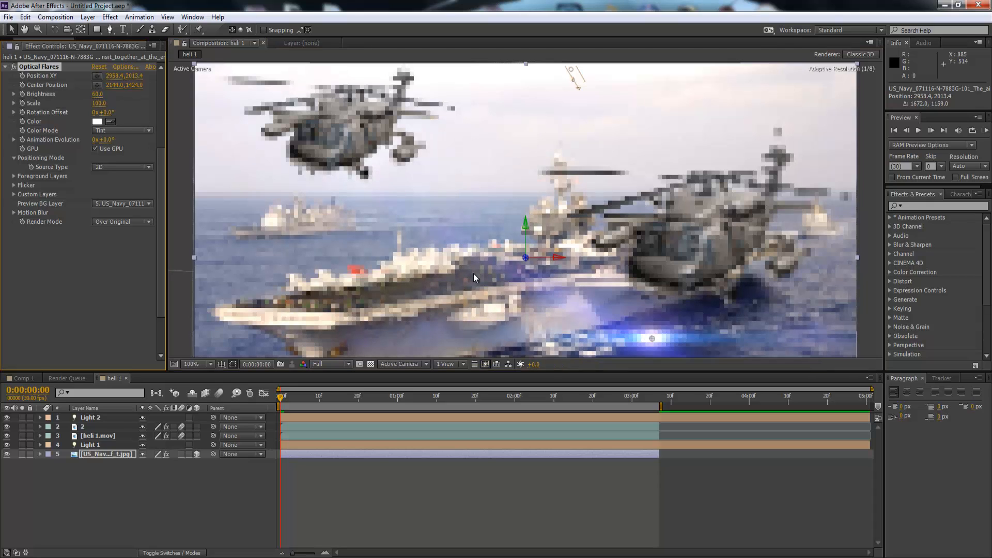
drag(655, 336, 866, 100)
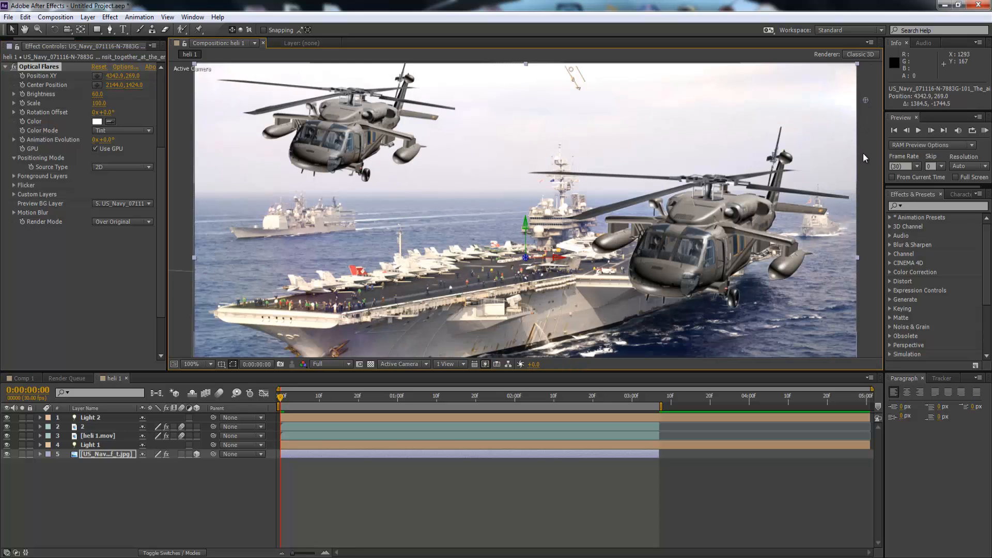
Step: Keyframe the flare's Position XY at 0:00:00:00 and move it past the frame's left edge, to about -312, 308, at 0:00:03:06
key(comma)
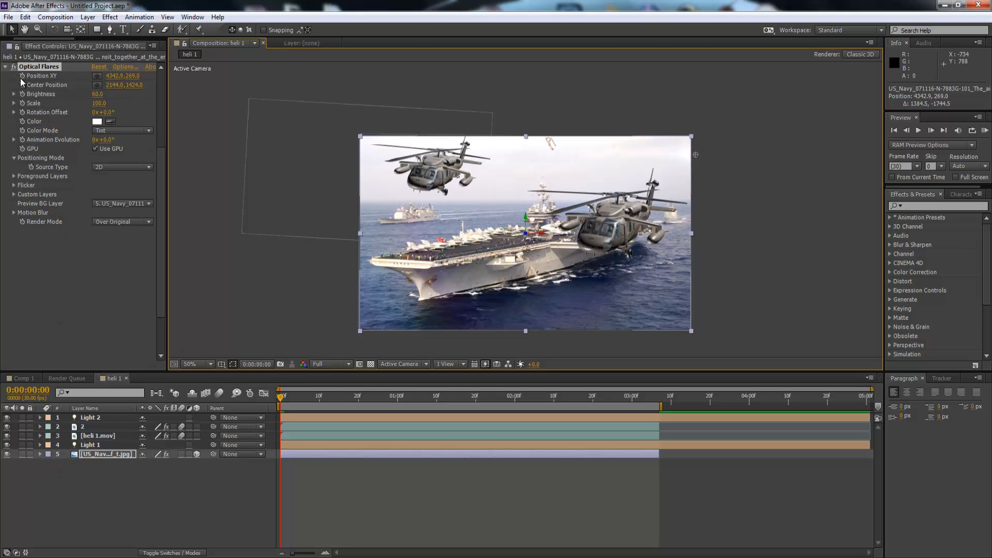
click(40, 455)
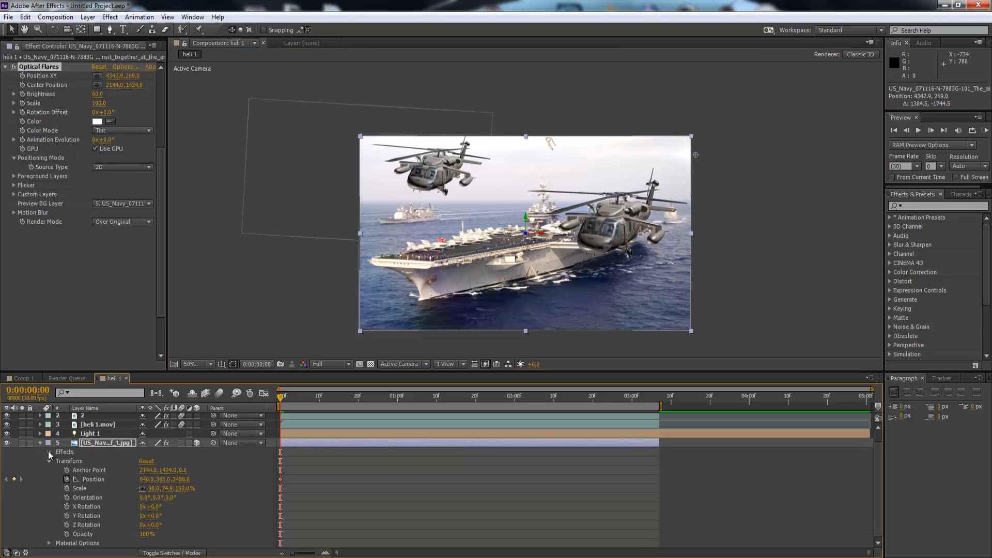
click(50, 452)
click(58, 470)
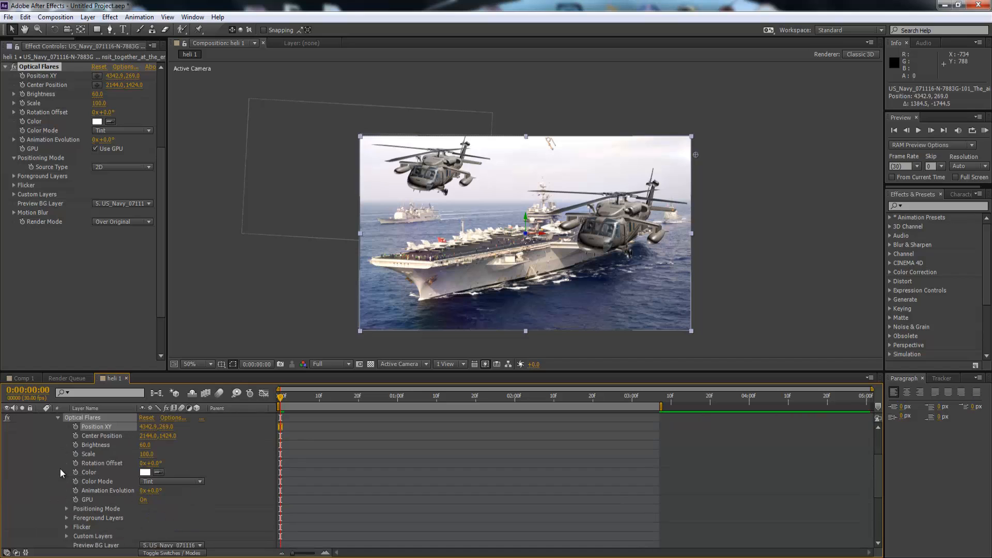
click(74, 427)
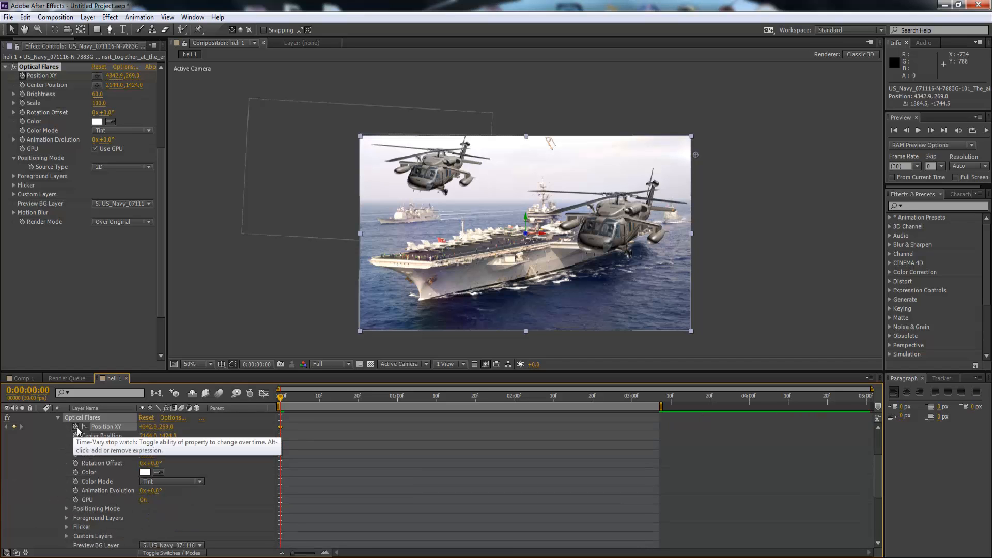
drag(292, 402, 655, 416)
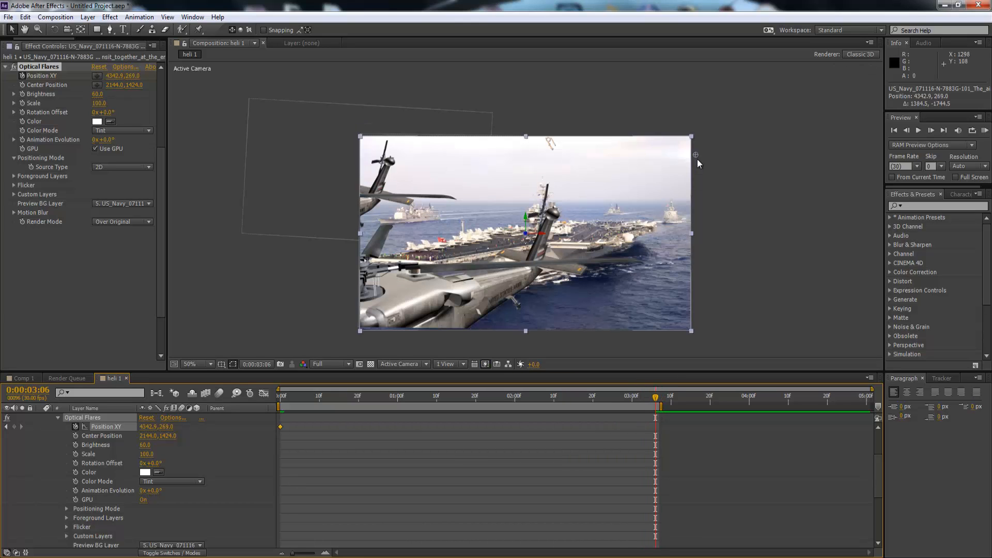
drag(696, 159, 336, 158)
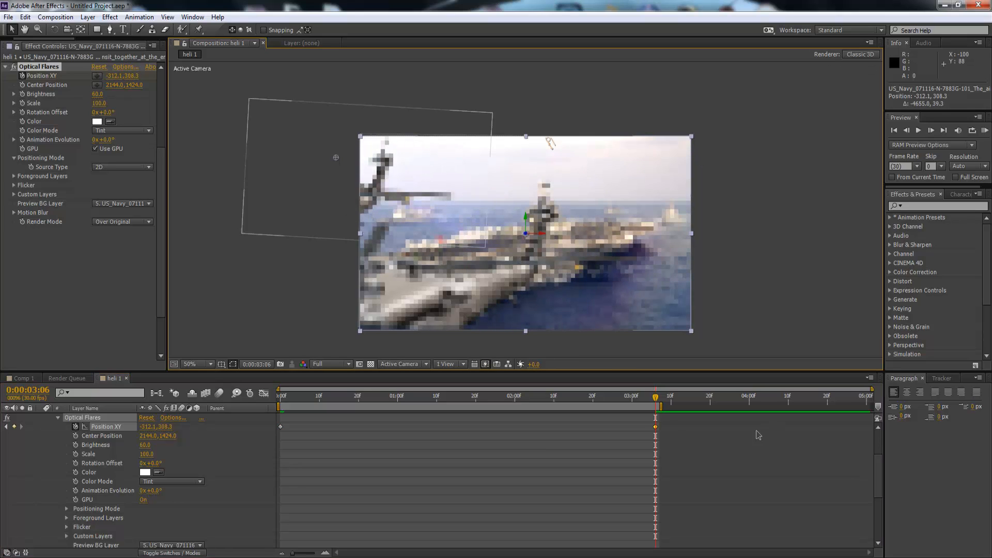
Step: Preview the flare's movement from the start of the composition and examine the shot up to 0:00:00:22
drag(655, 396, 280, 395)
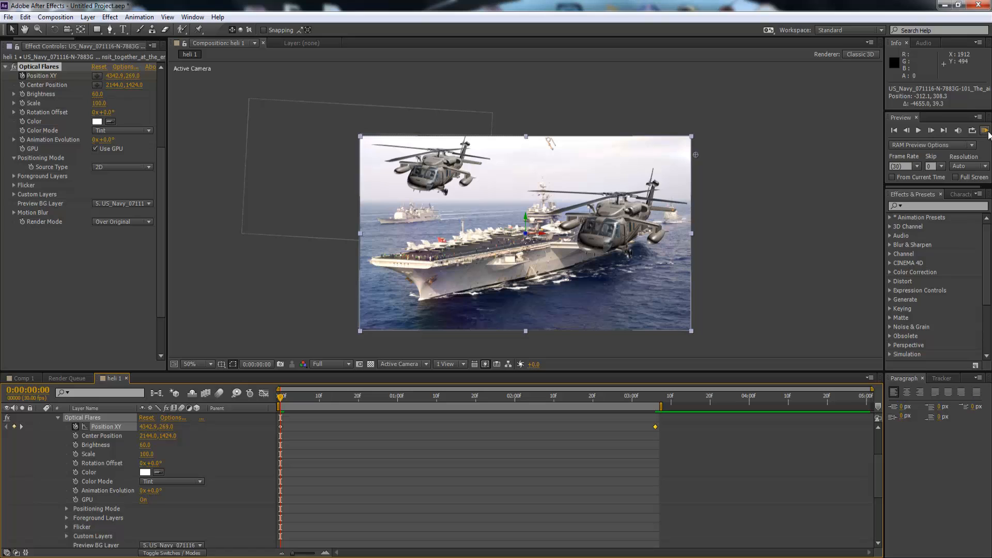
click(987, 132)
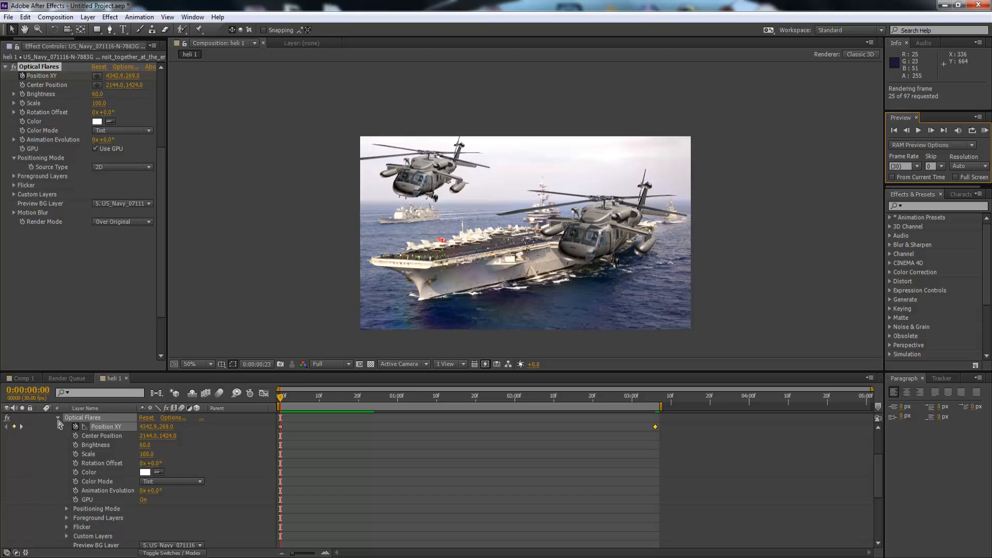
key(space)
key(space)
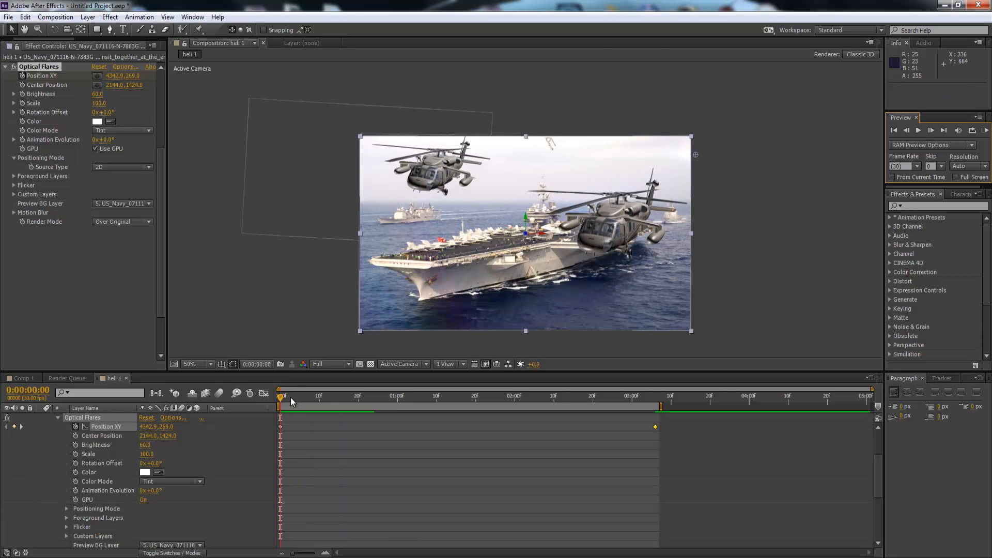
drag(291, 398, 365, 416)
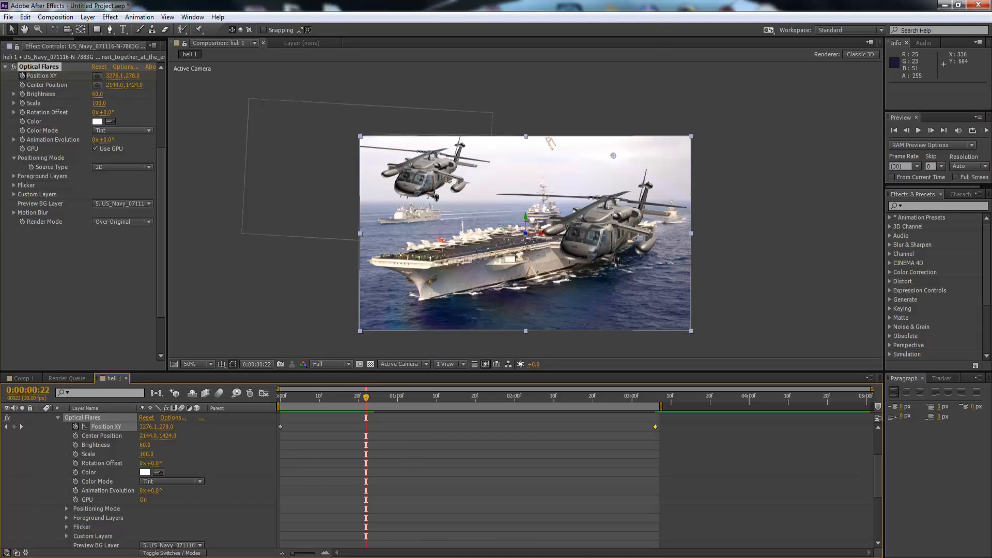